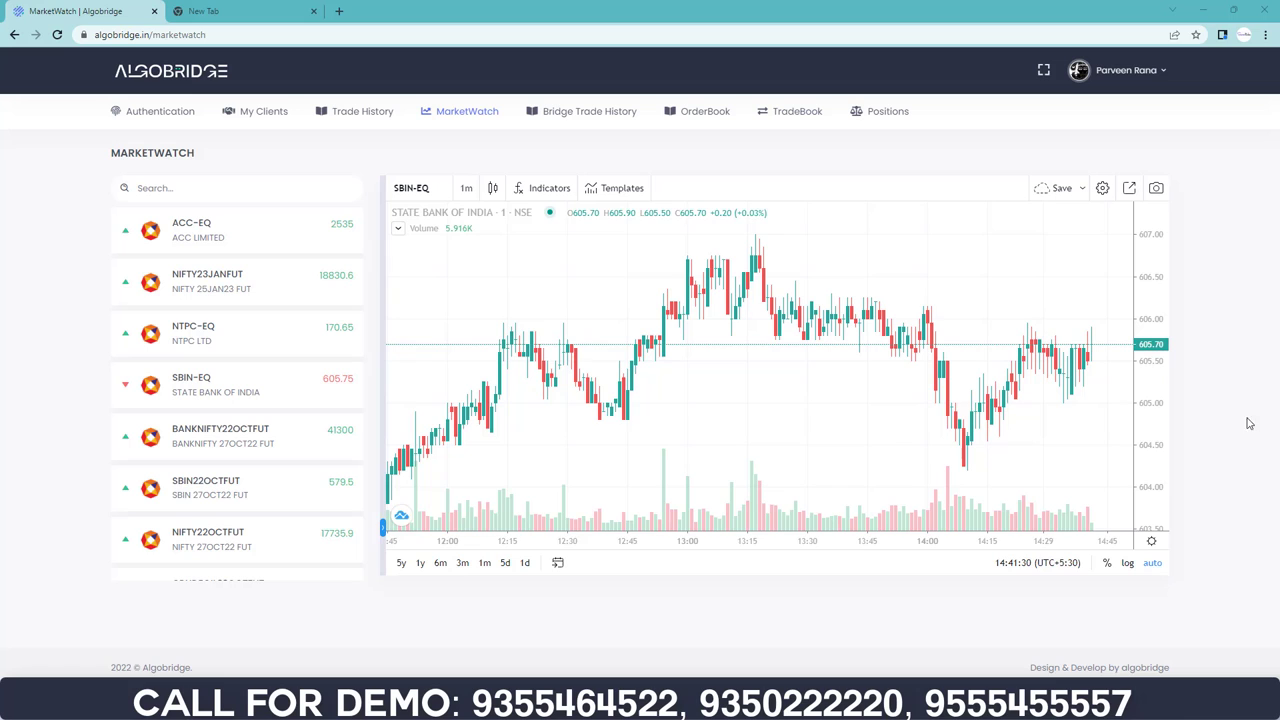
Open the Authentication page from the market watch's top navigation bar
click(160, 120)
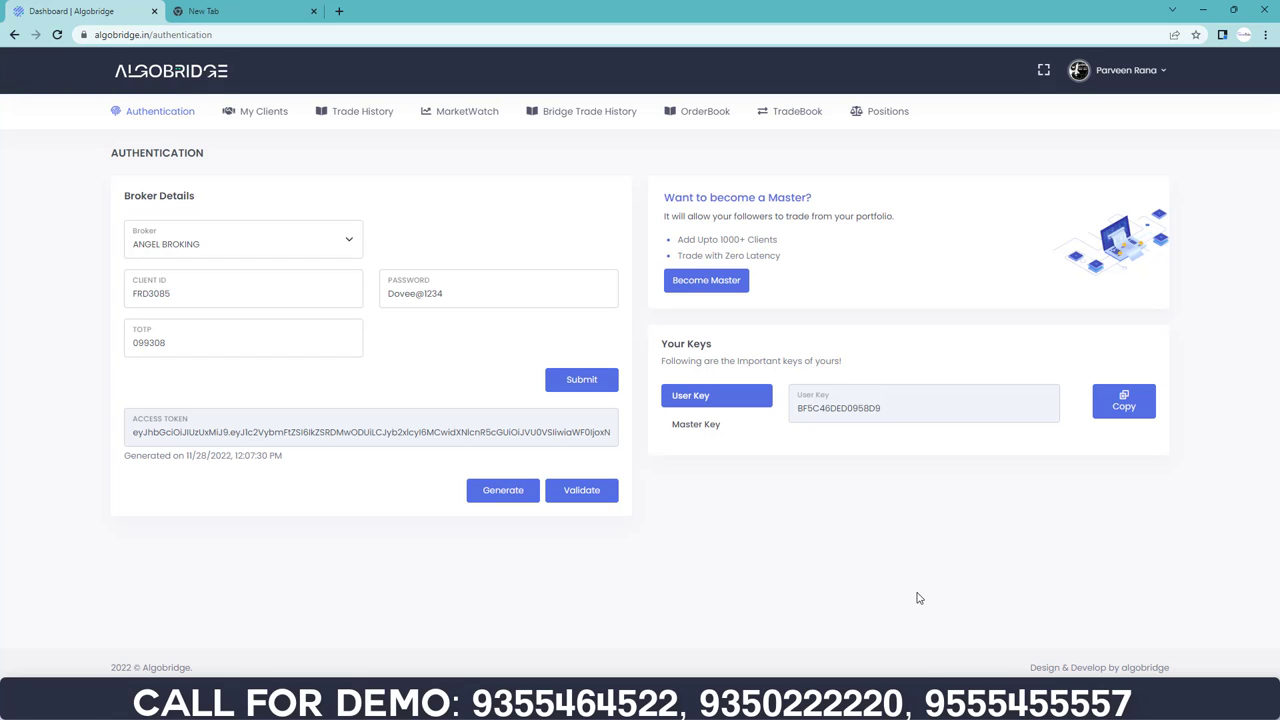
Return to MarketWatch and delete ACC-EQ from the watchlist
click(460, 113)
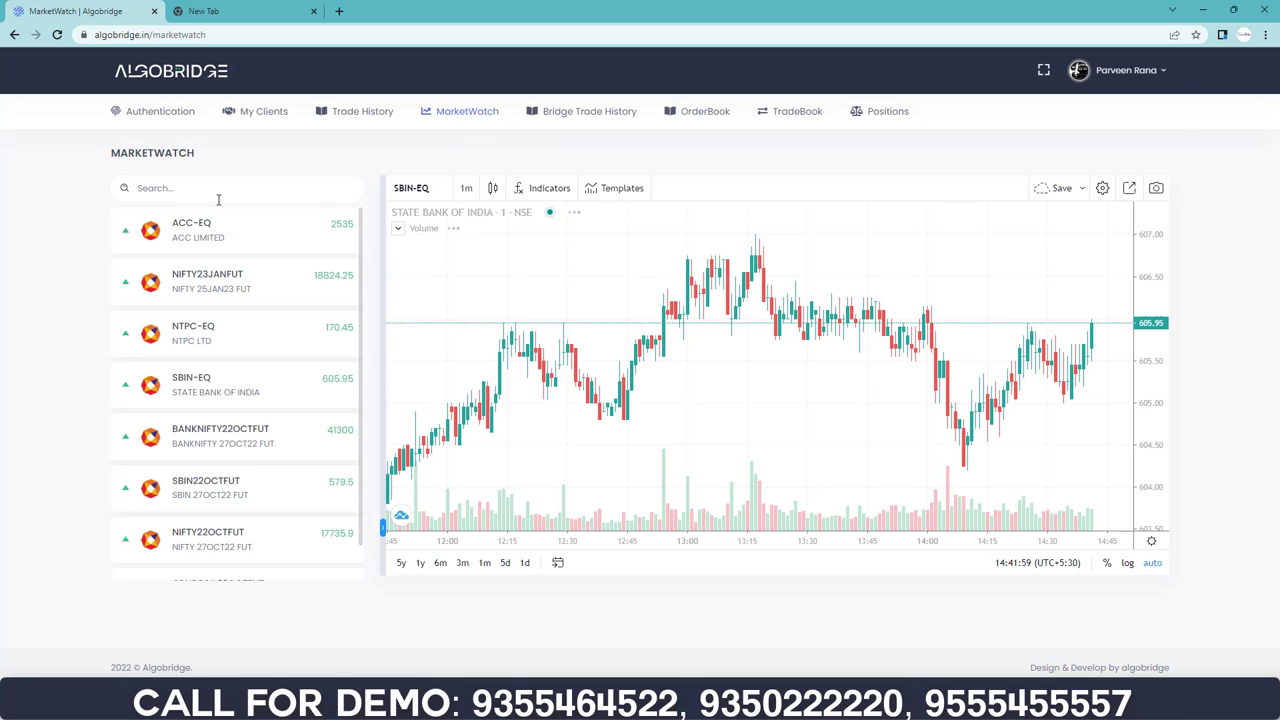
click(175, 191)
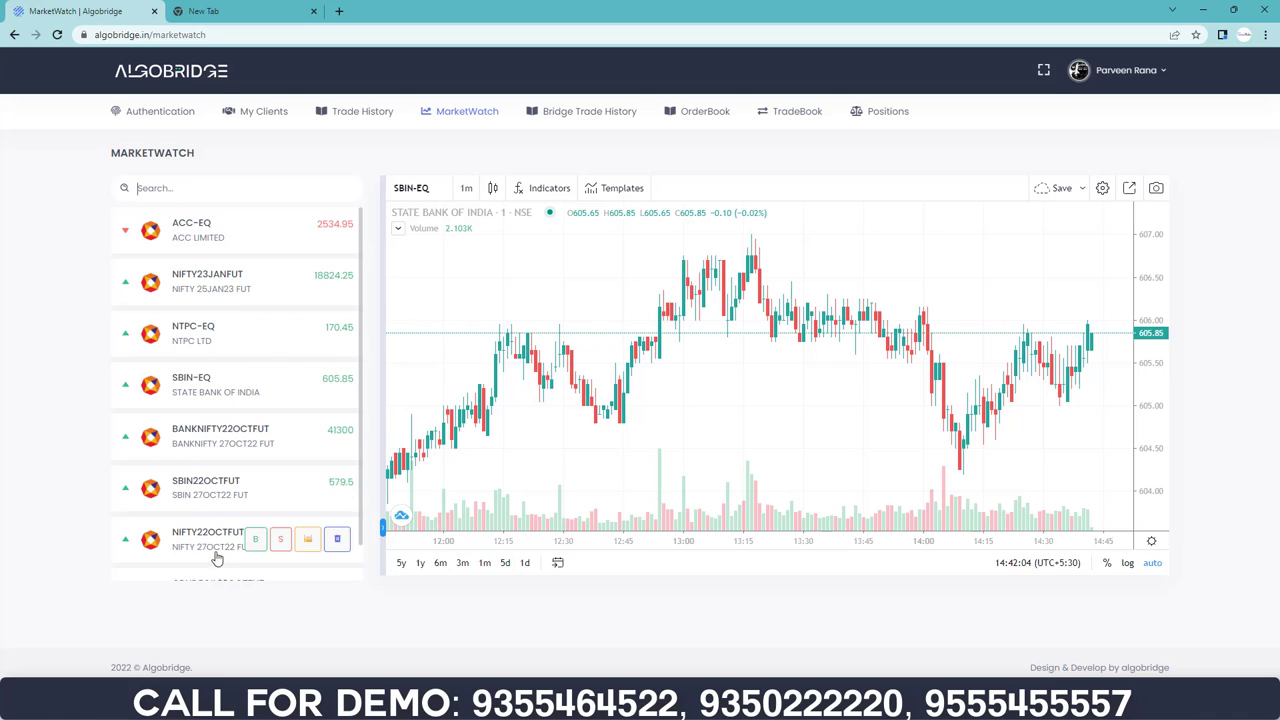
mouse_move(287, 232)
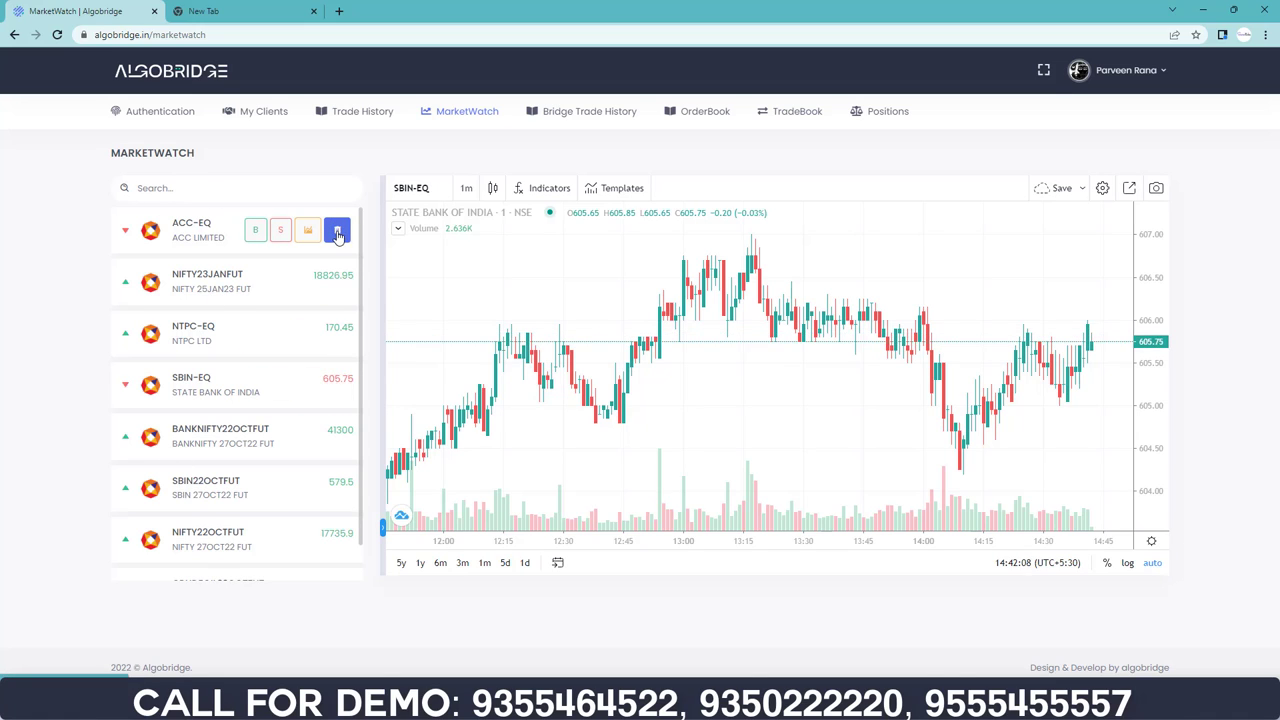
click(337, 233)
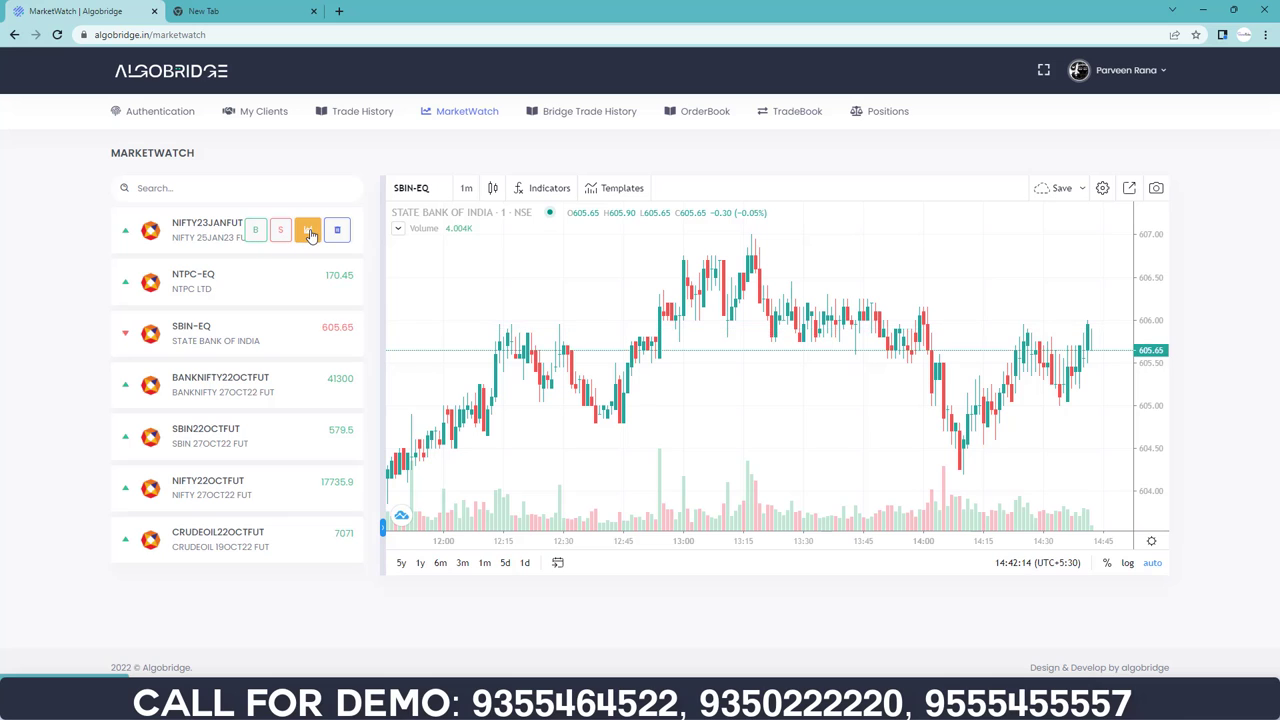
Show the NIFTY23JANFUT 1-minute chart in place of SBIN-EQ
click(308, 231)
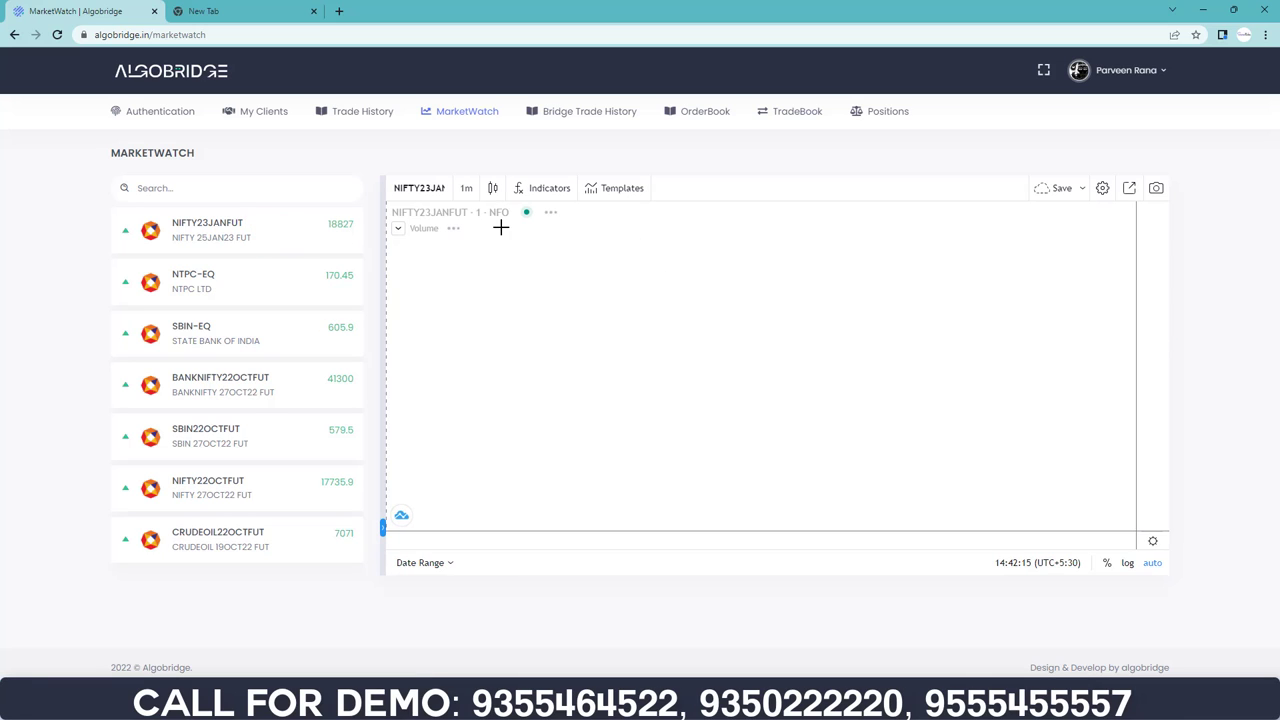
mouse_move(252, 232)
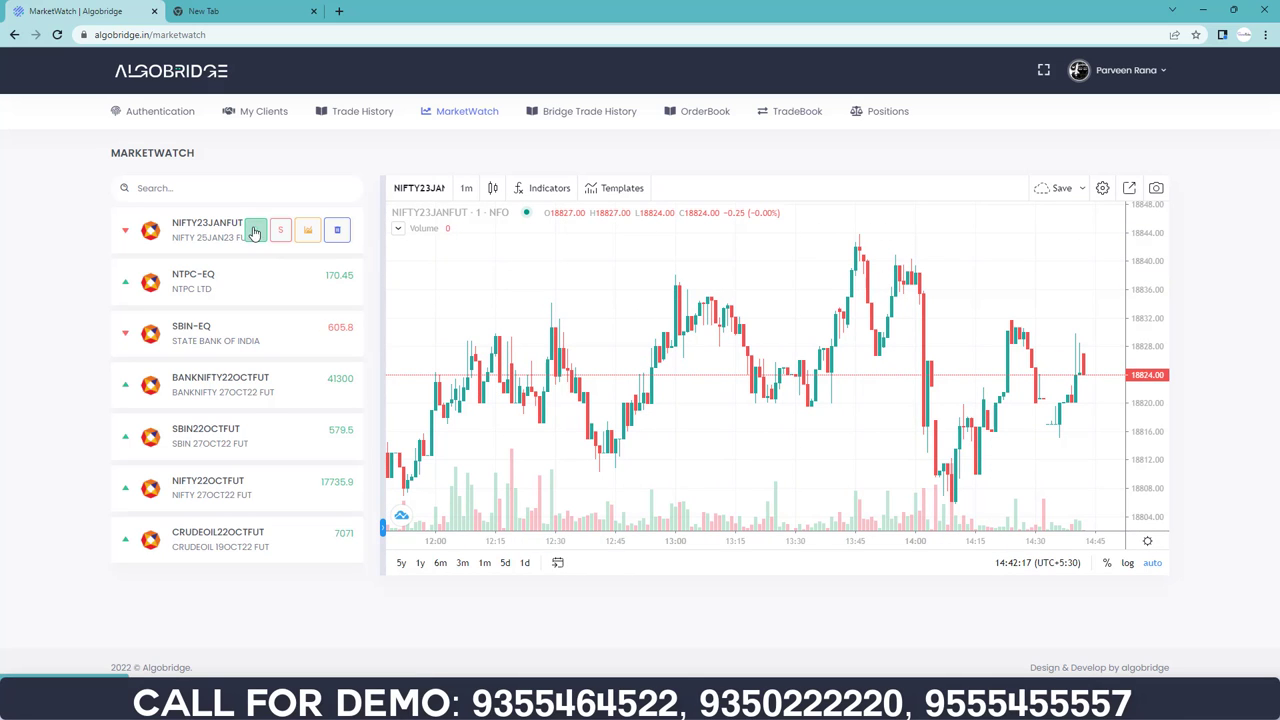
mouse_move(250, 287)
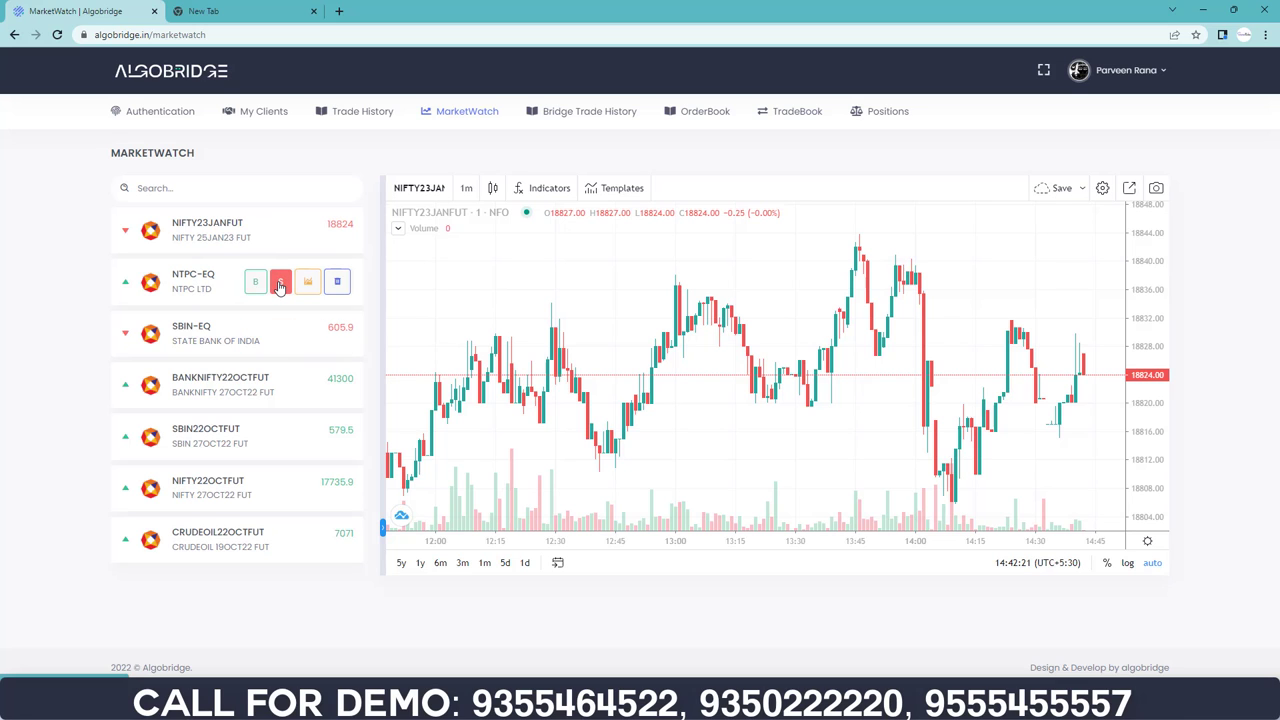
Place a 1-quantity intraday MIS market sell order for NTPC-EQ, then switch to the linked order book window
click(280, 284)
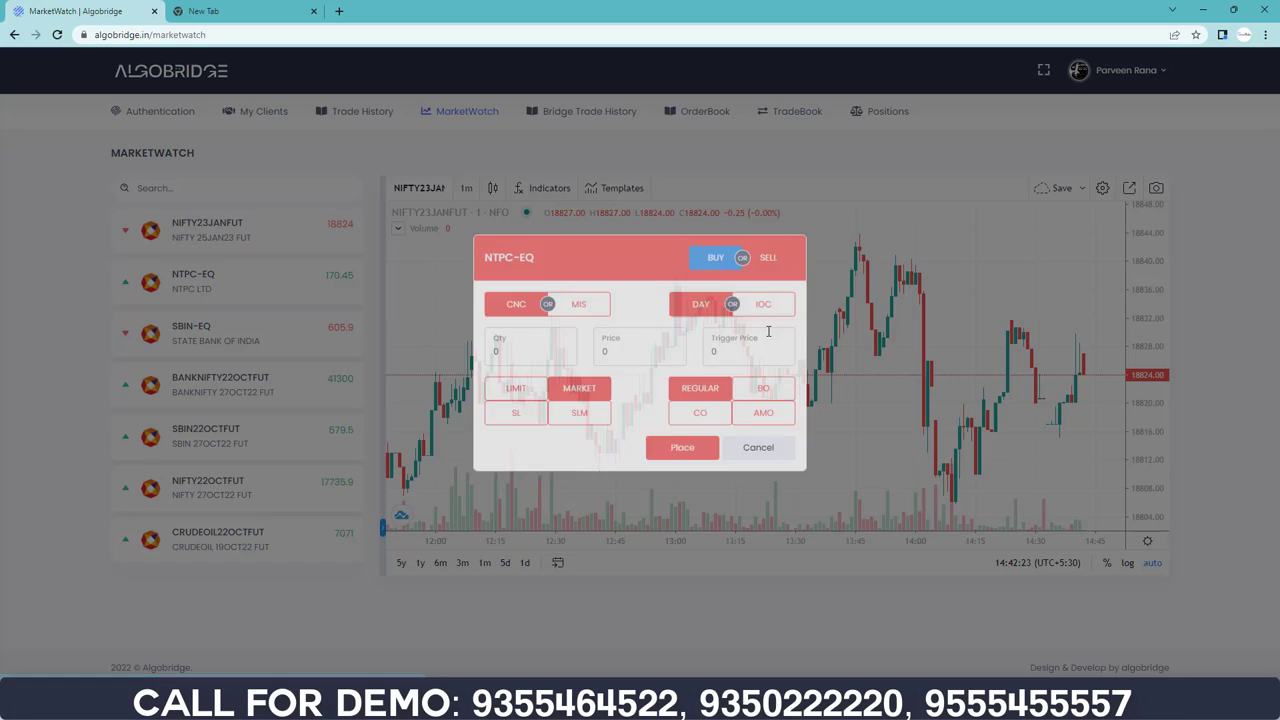
click(579, 320)
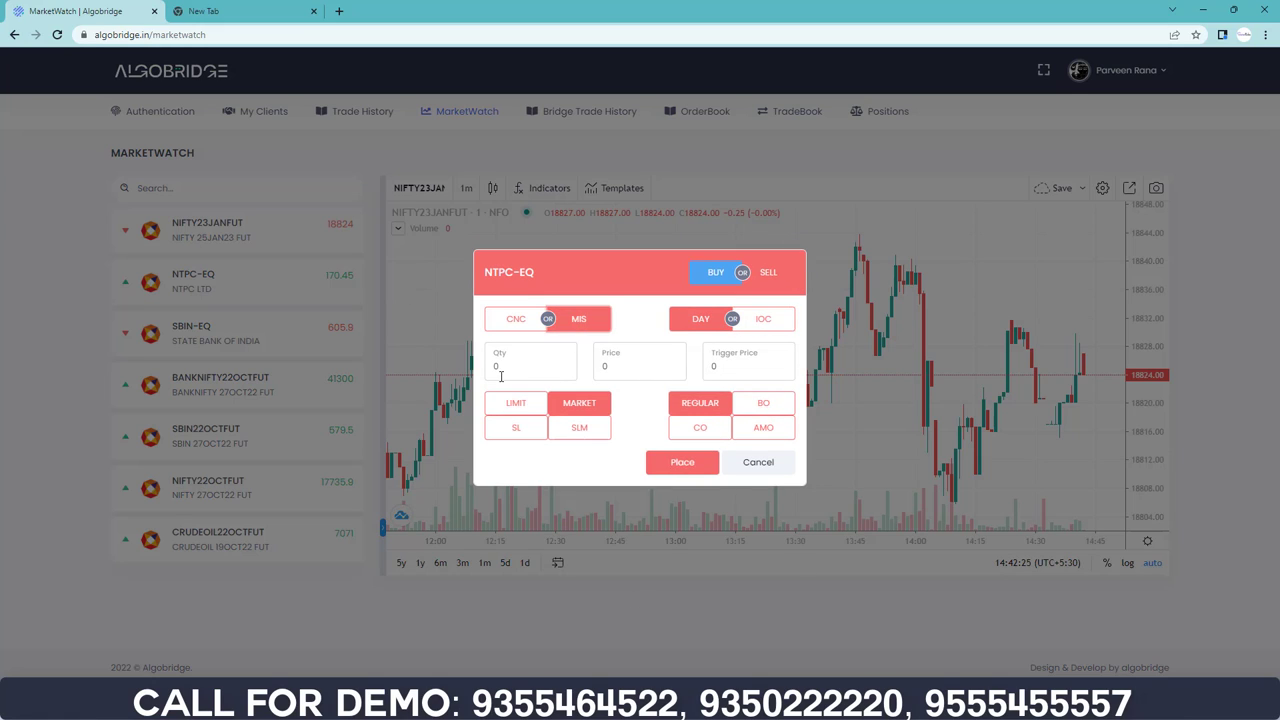
click(503, 368)
key(BackSpace)
text(1)
click(682, 466)
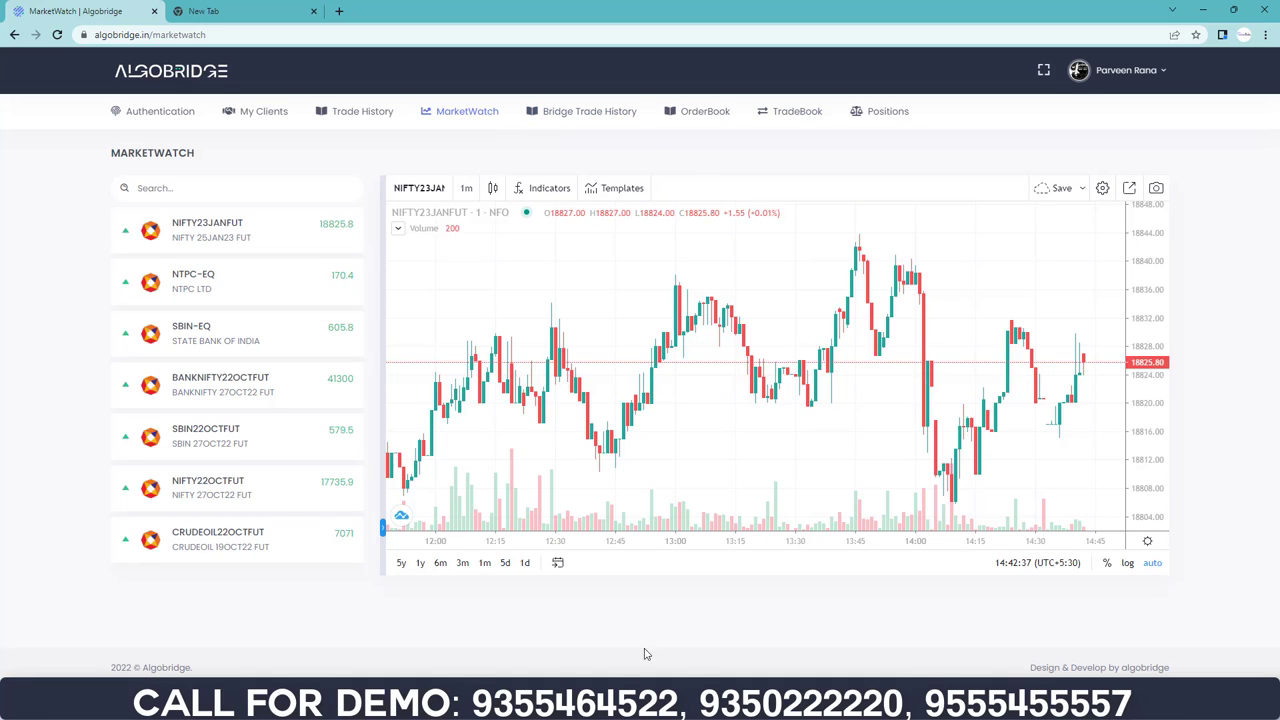
key(alt+Tab)
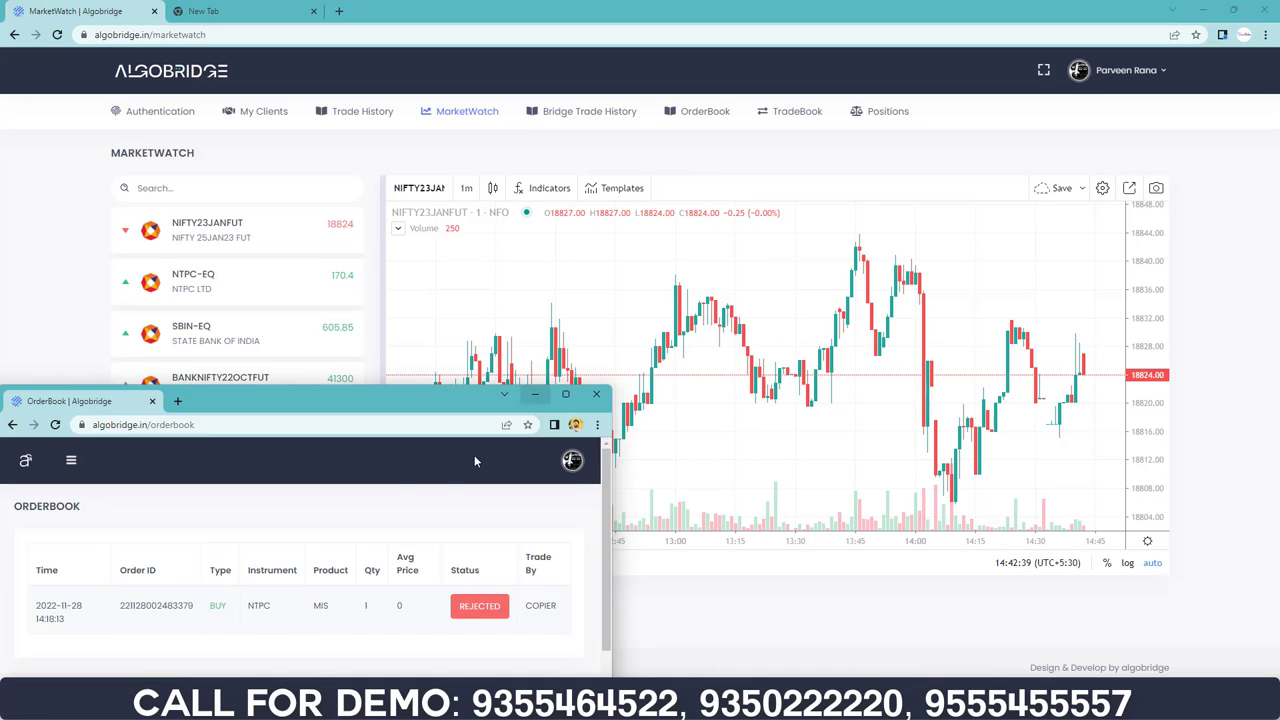
Maximize and reload the linked order book, checking the newest NTPC SELL row and its time
click(565, 396)
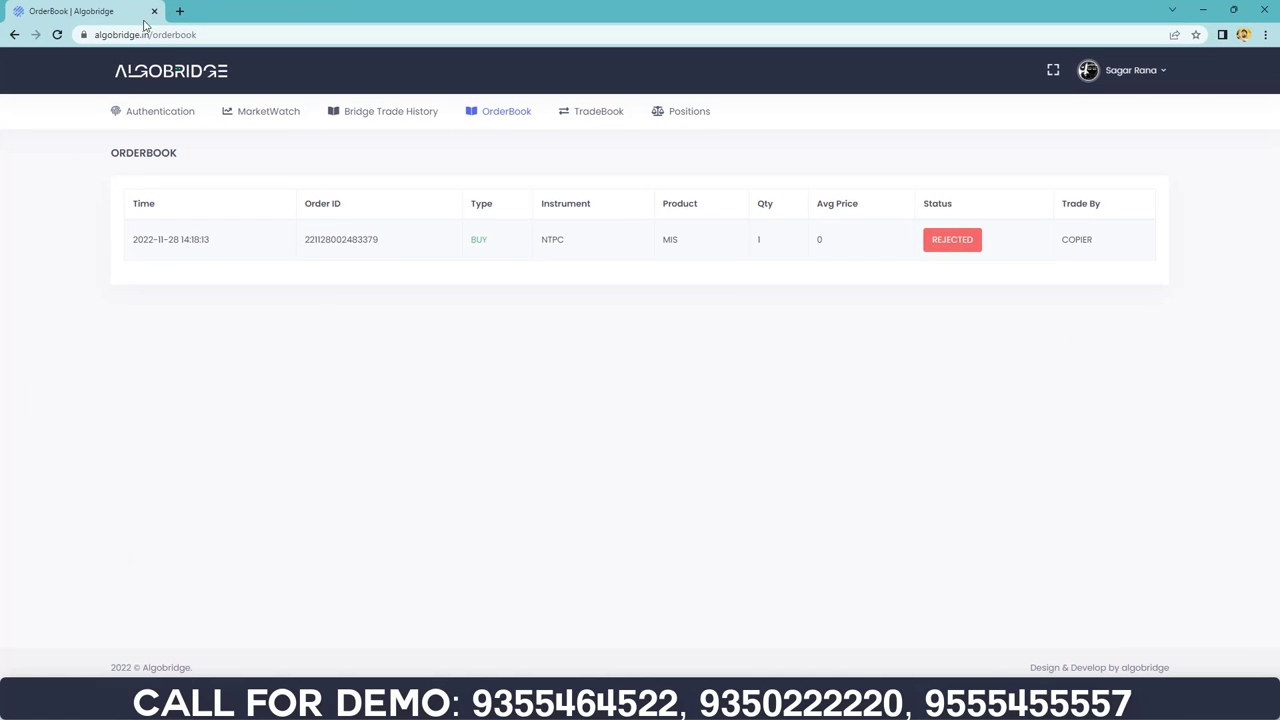
click(57, 34)
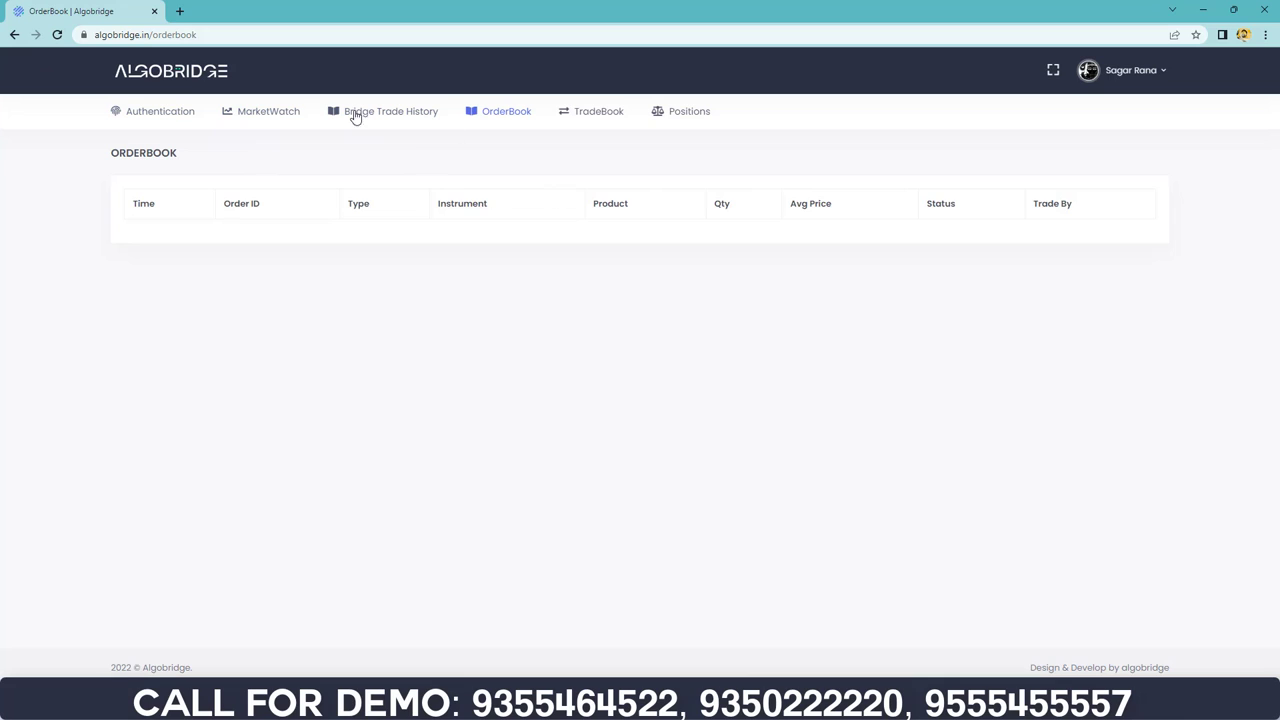
drag(466, 246, 518, 242)
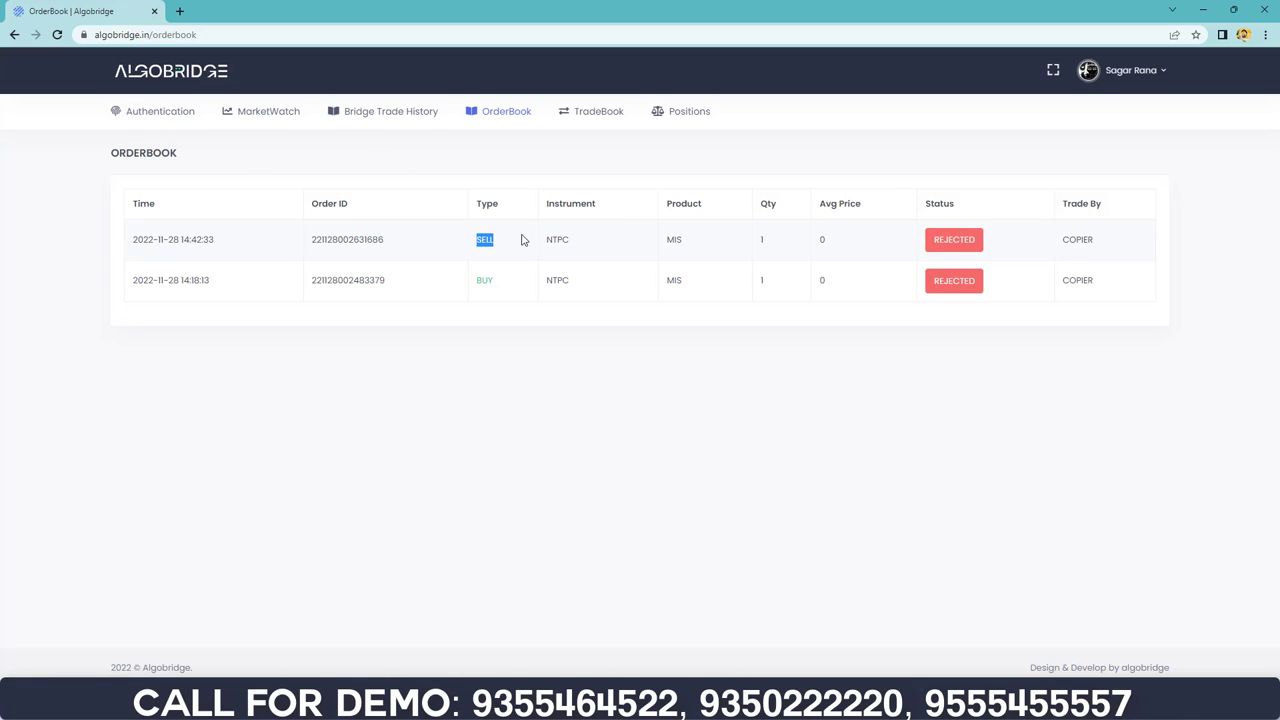
drag(221, 250, 138, 111)
Visit Authentication and MarketWatch, return to the order book, then bring up another account's window
click(138, 111)
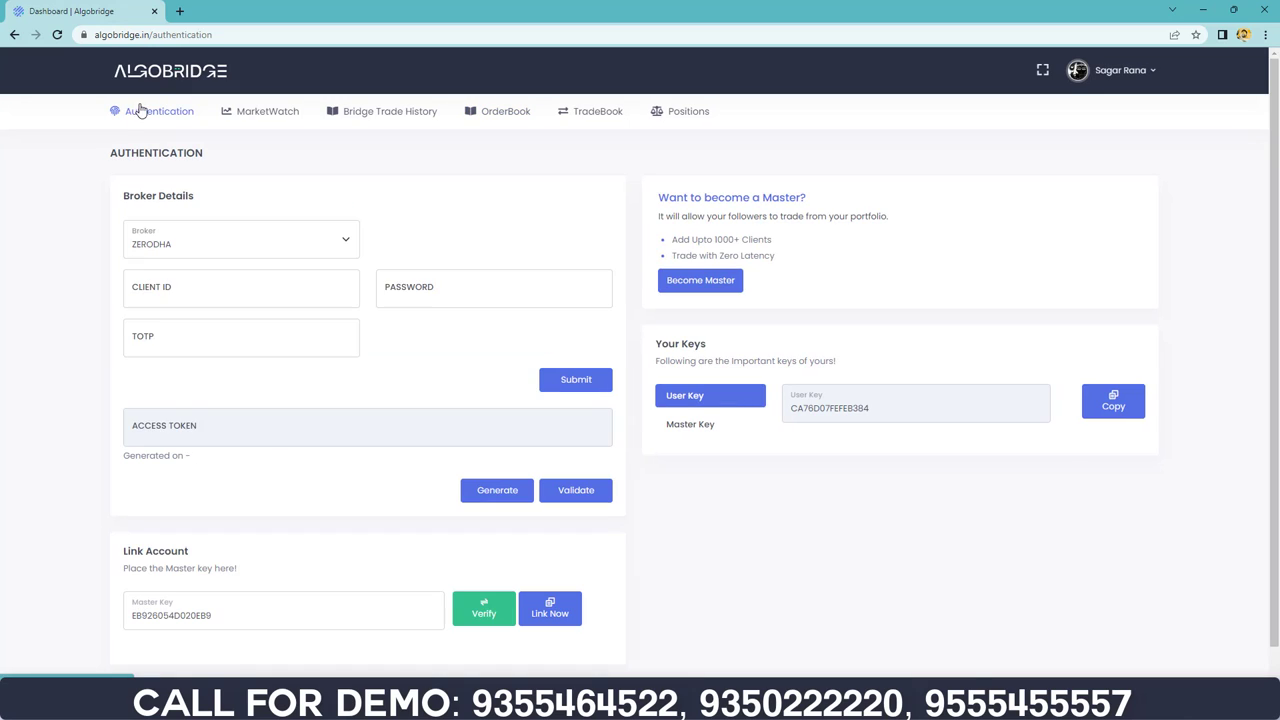
click(266, 112)
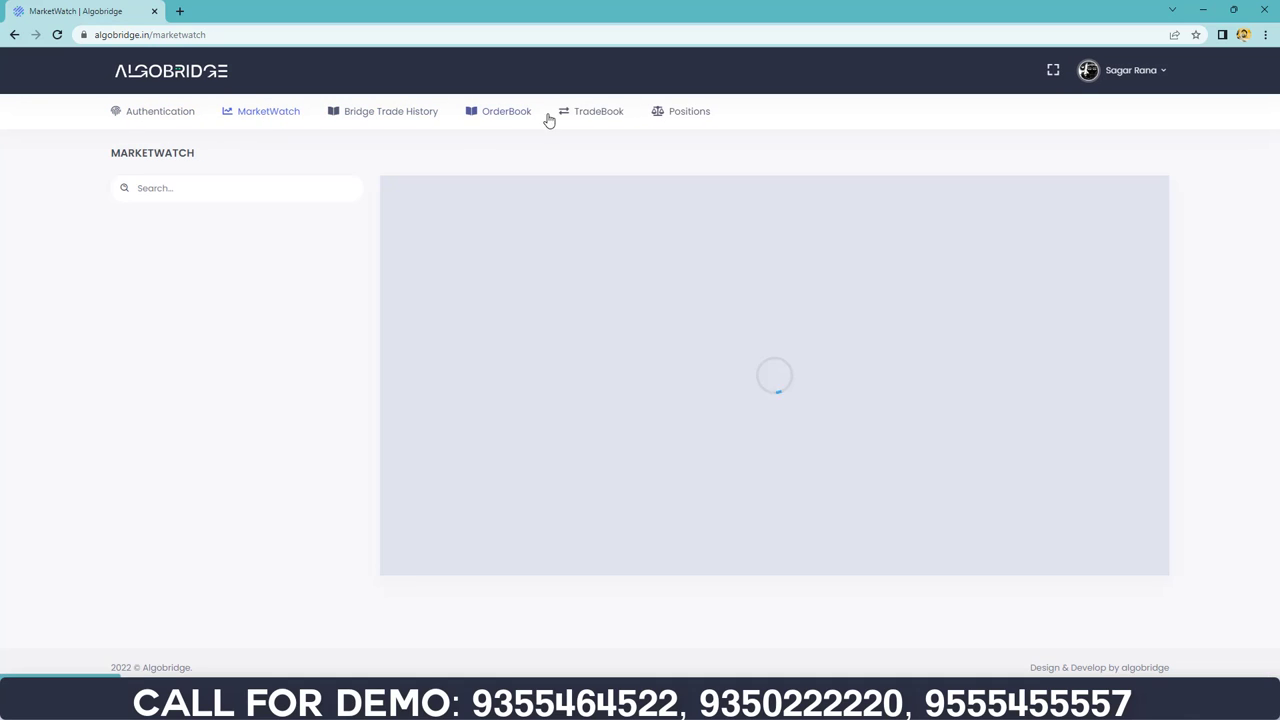
click(504, 115)
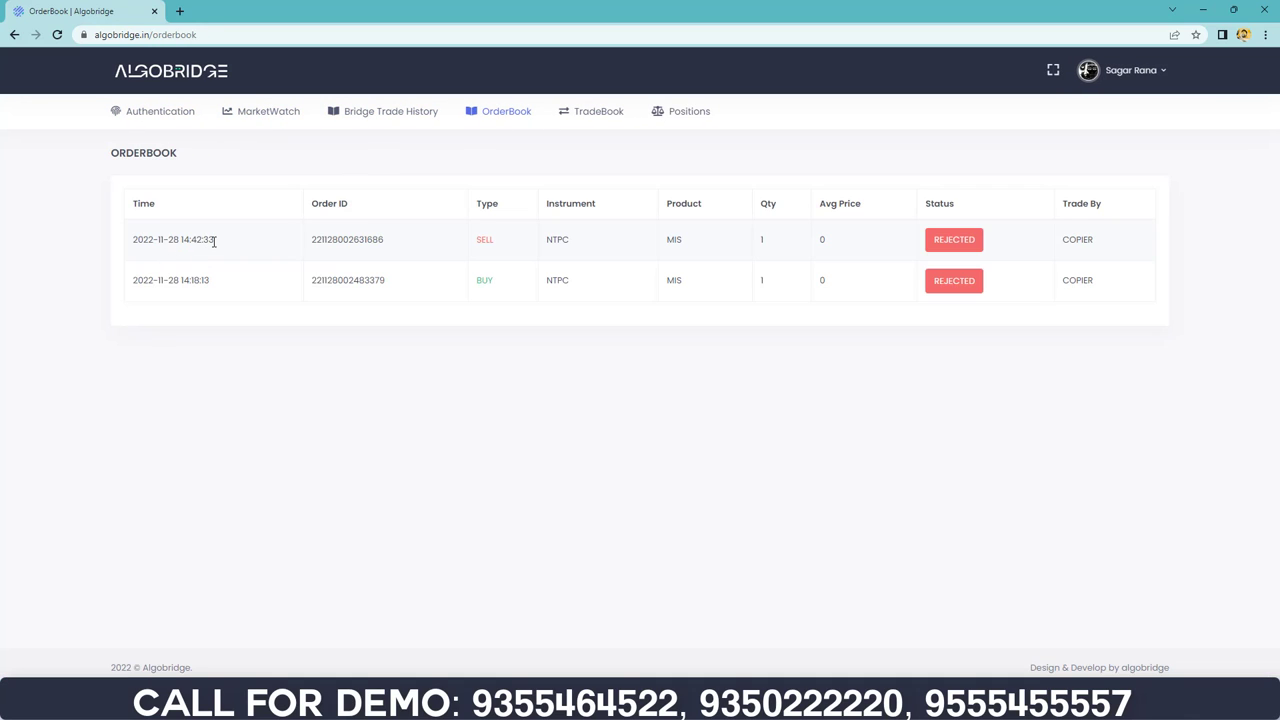
click(151, 114)
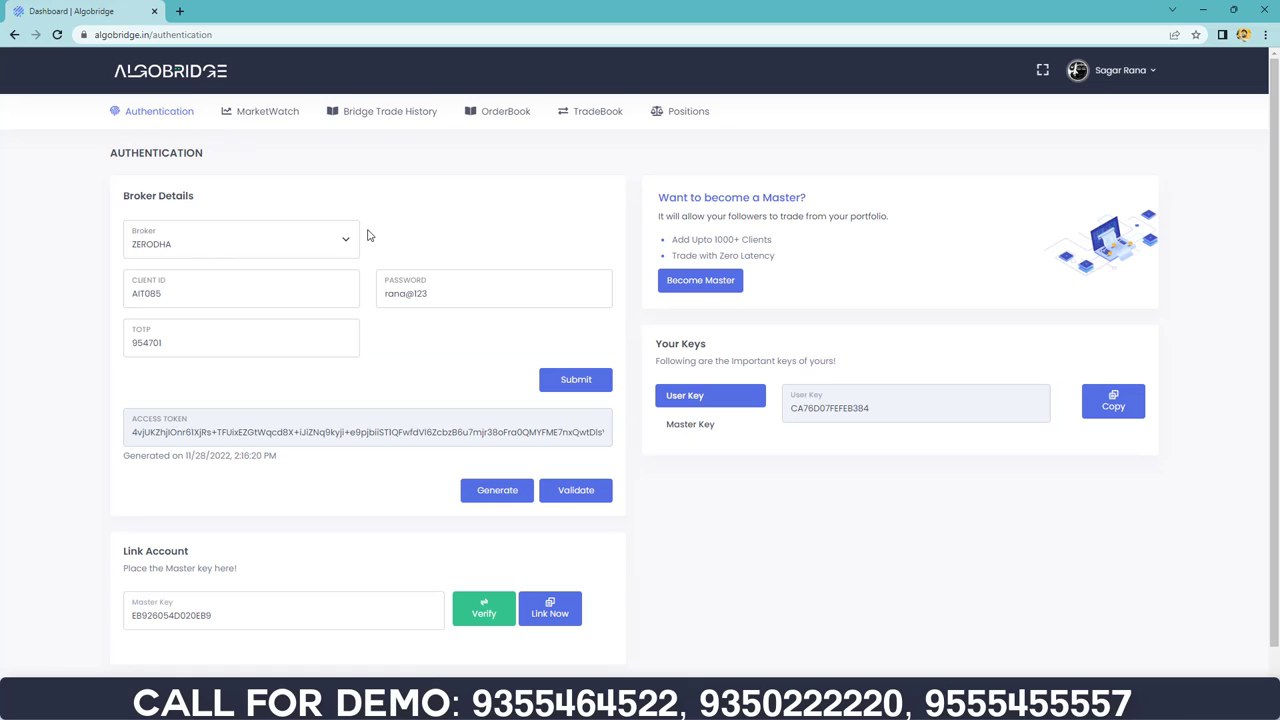
click(495, 114)
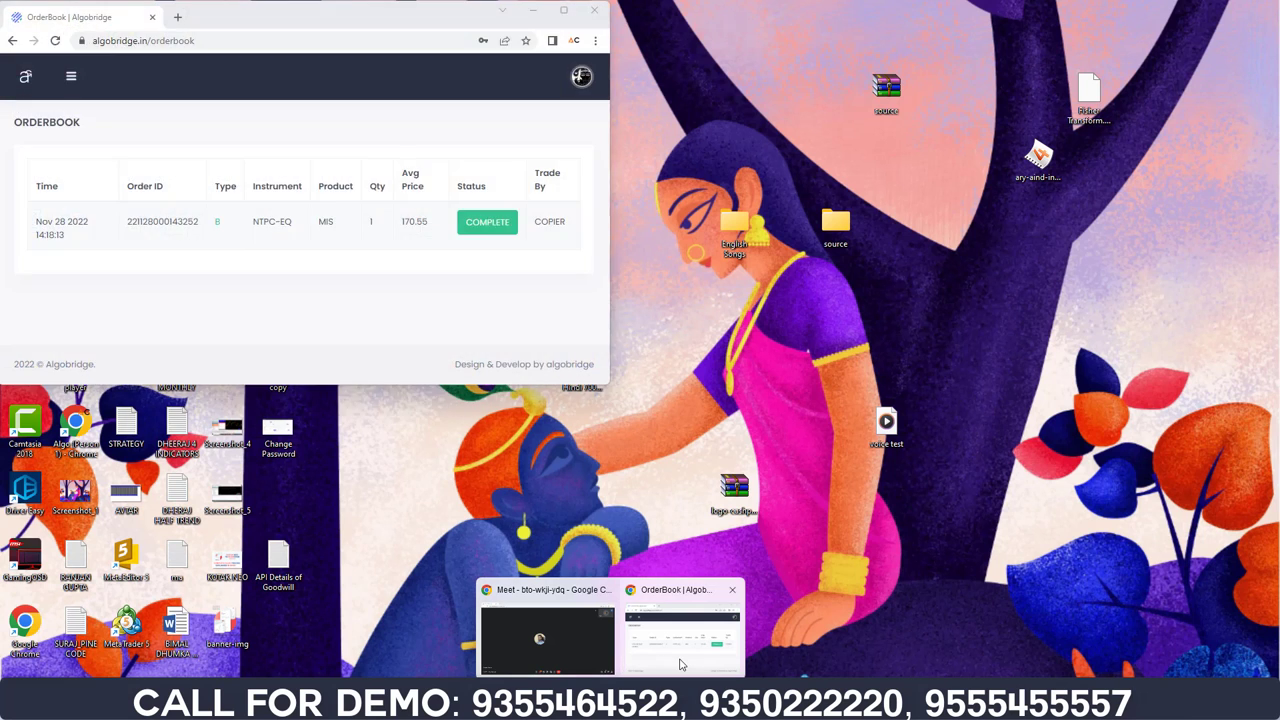
click(683, 628)
Maximize this account's order book and check the time of the newest NTPC-EQ sell order
click(563, 10)
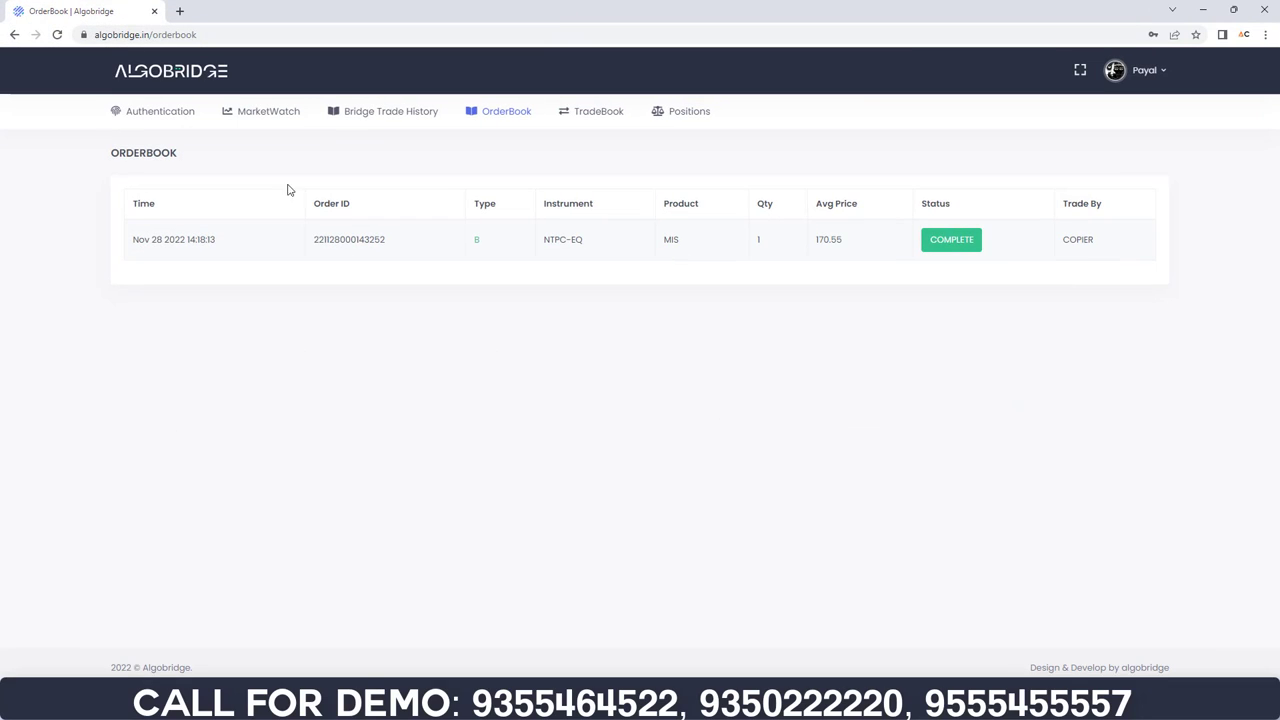
click(590, 112)
click(506, 112)
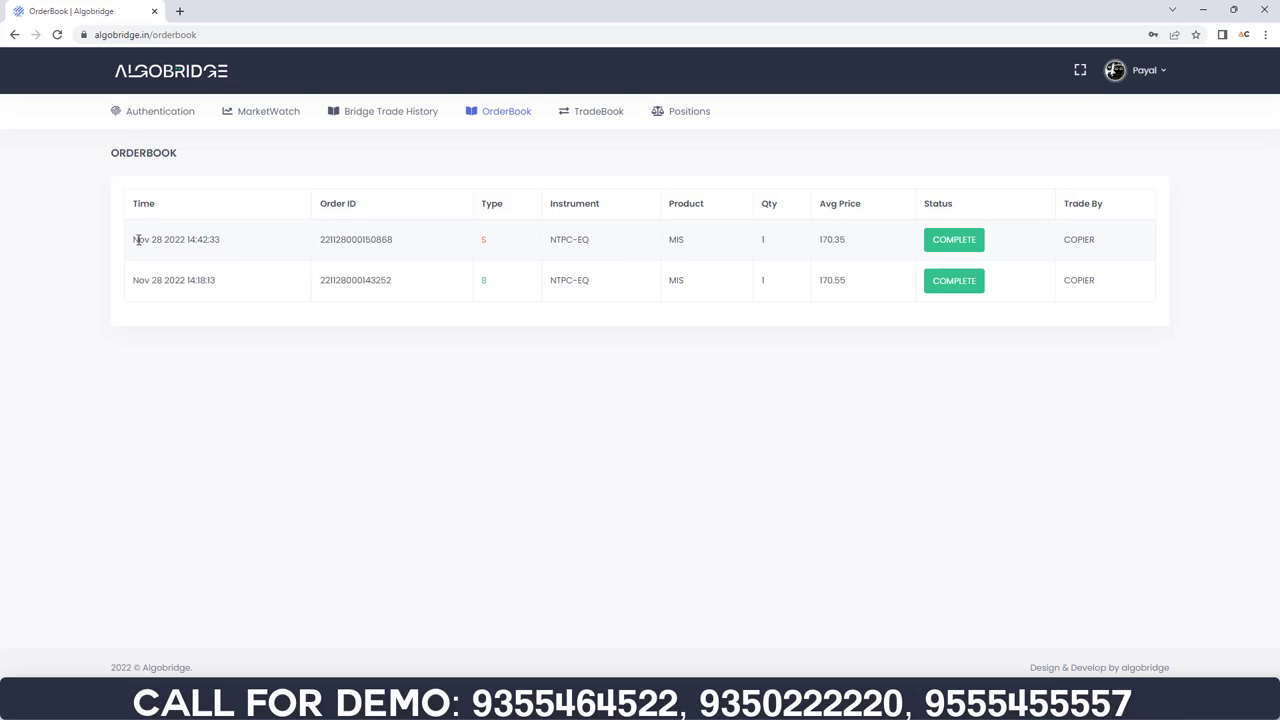
drag(133, 239, 228, 241)
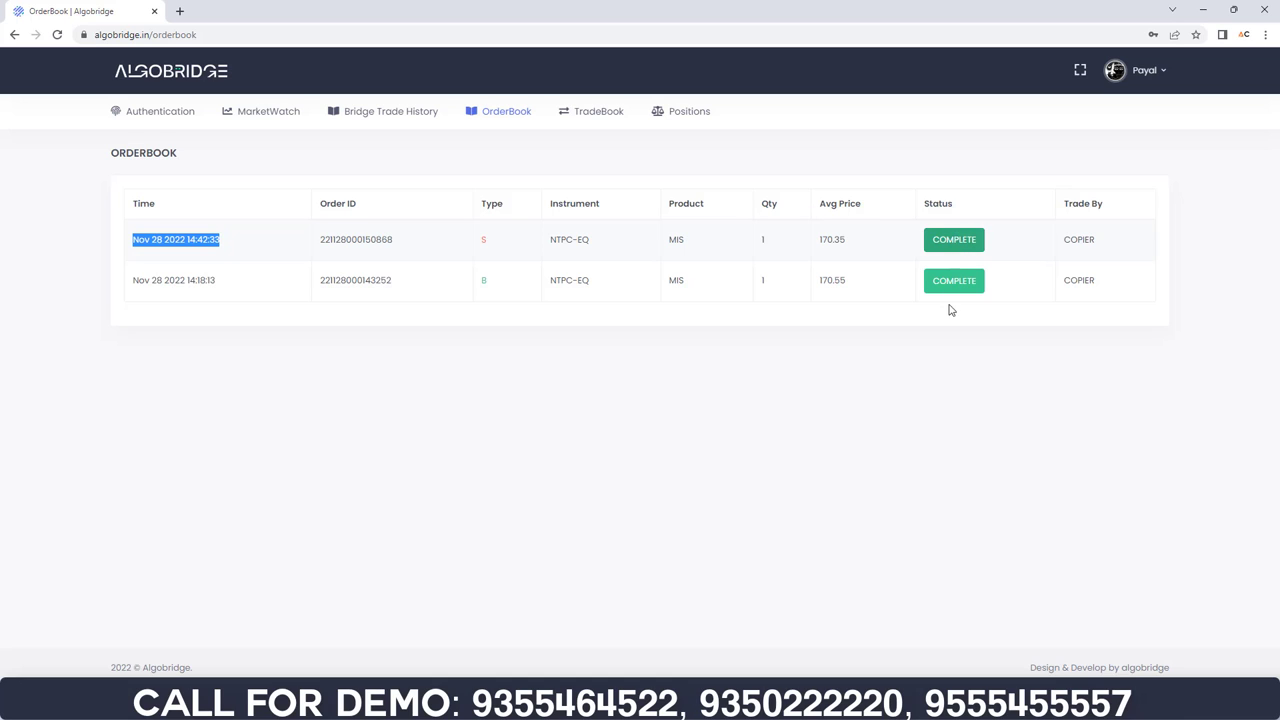
Check the COPIER-sourced sell trade and the -0.20 realised PNL in Positions, then return to MarketWatch
click(592, 113)
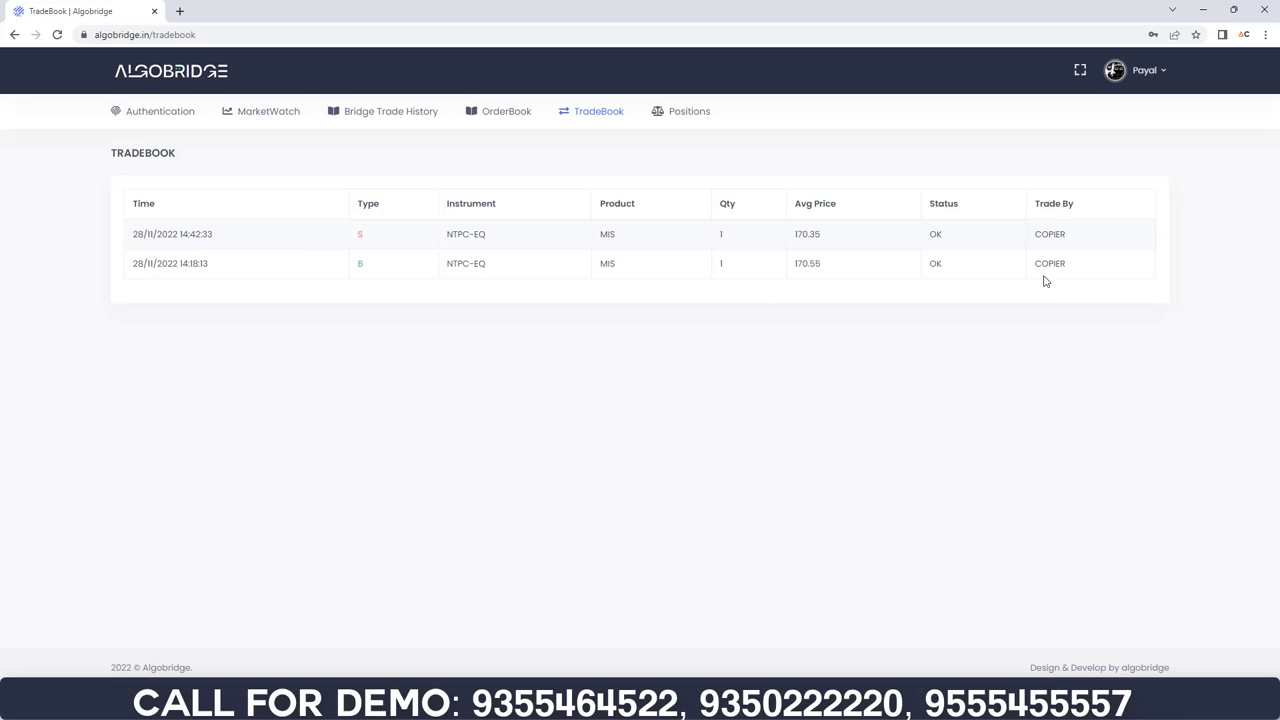
drag(1035, 236, 1068, 235)
click(698, 112)
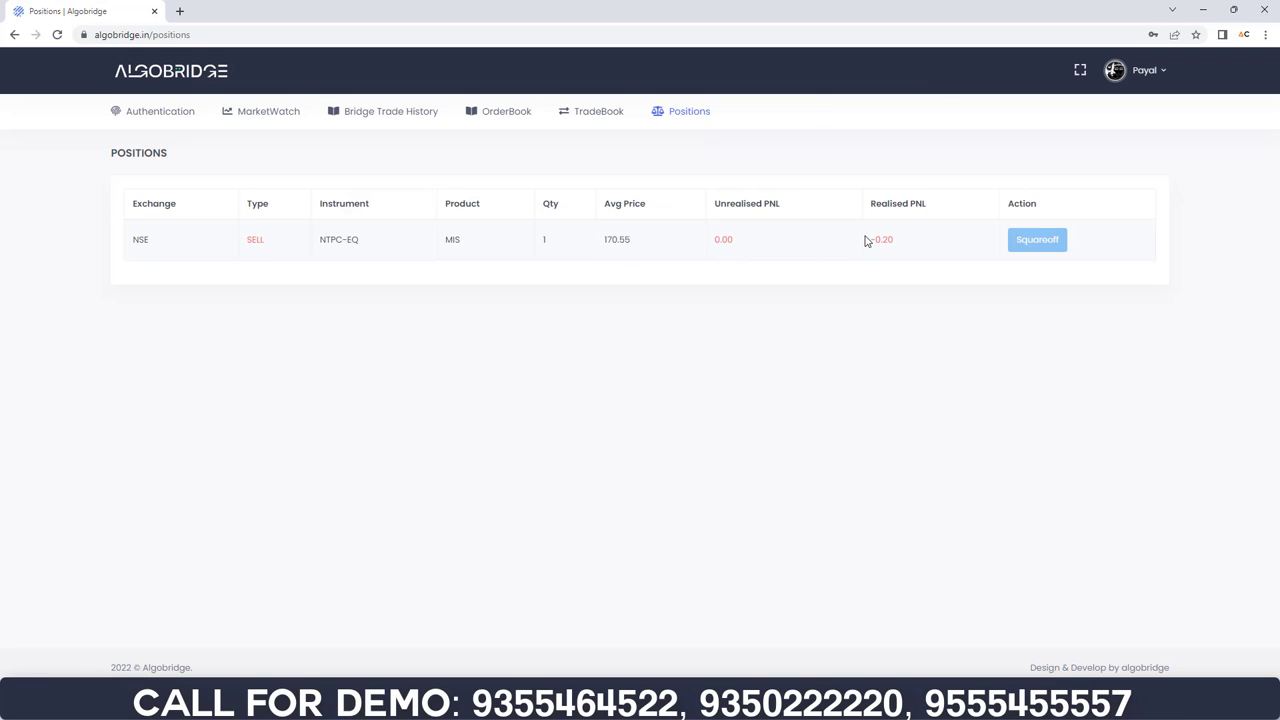
drag(866, 241, 900, 246)
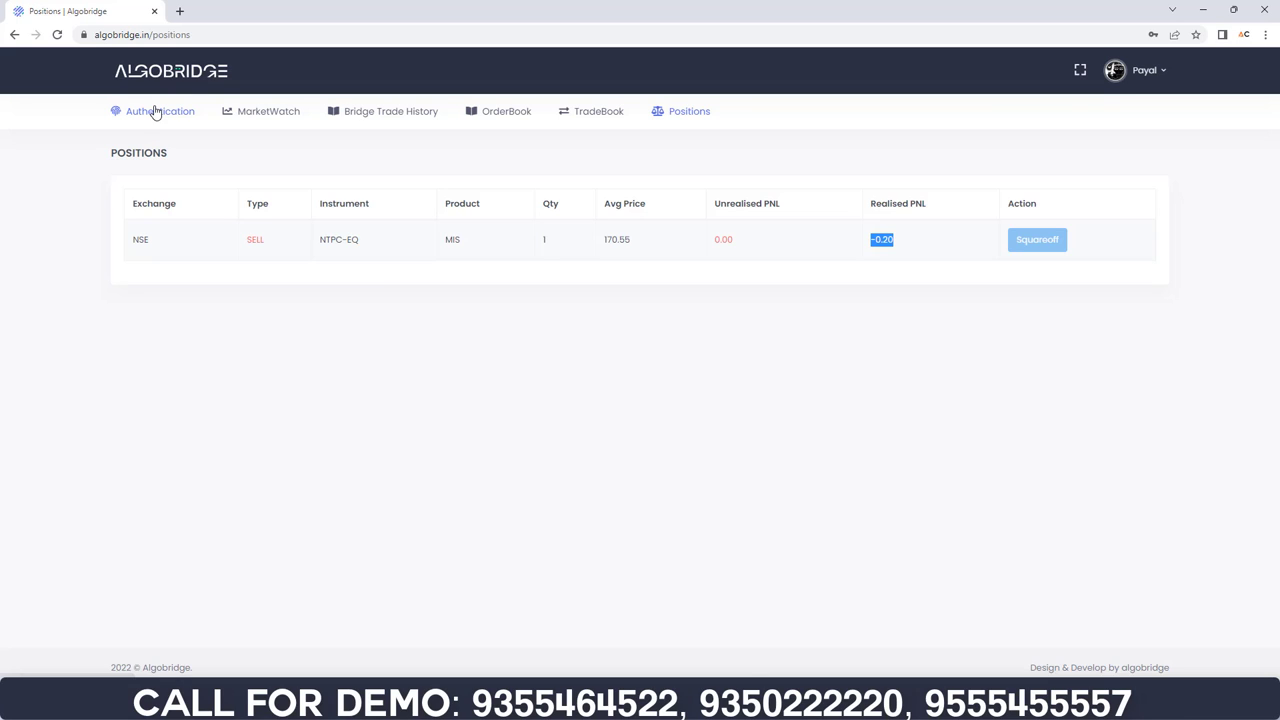
click(244, 113)
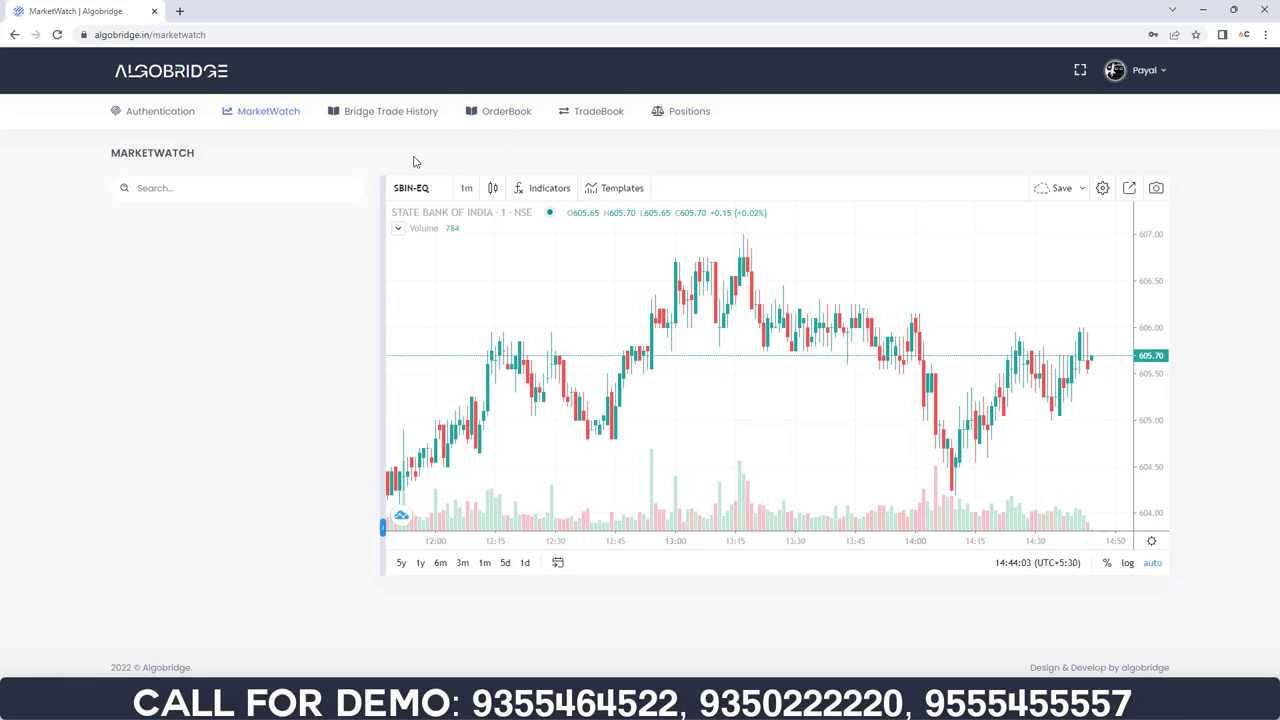
Minimize the chart, order book and Authentication windows to reveal the master's NIFTY23JANFUT MarketWatch
click(1201, 11)
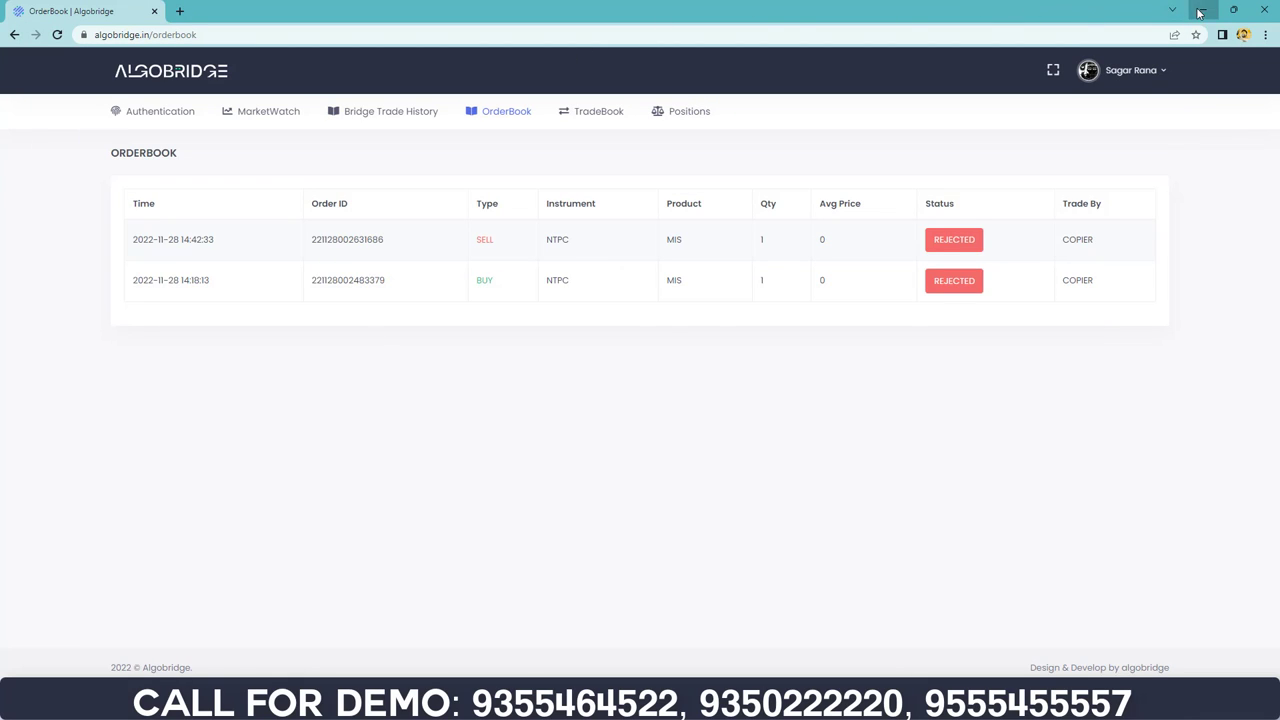
click(1201, 11)
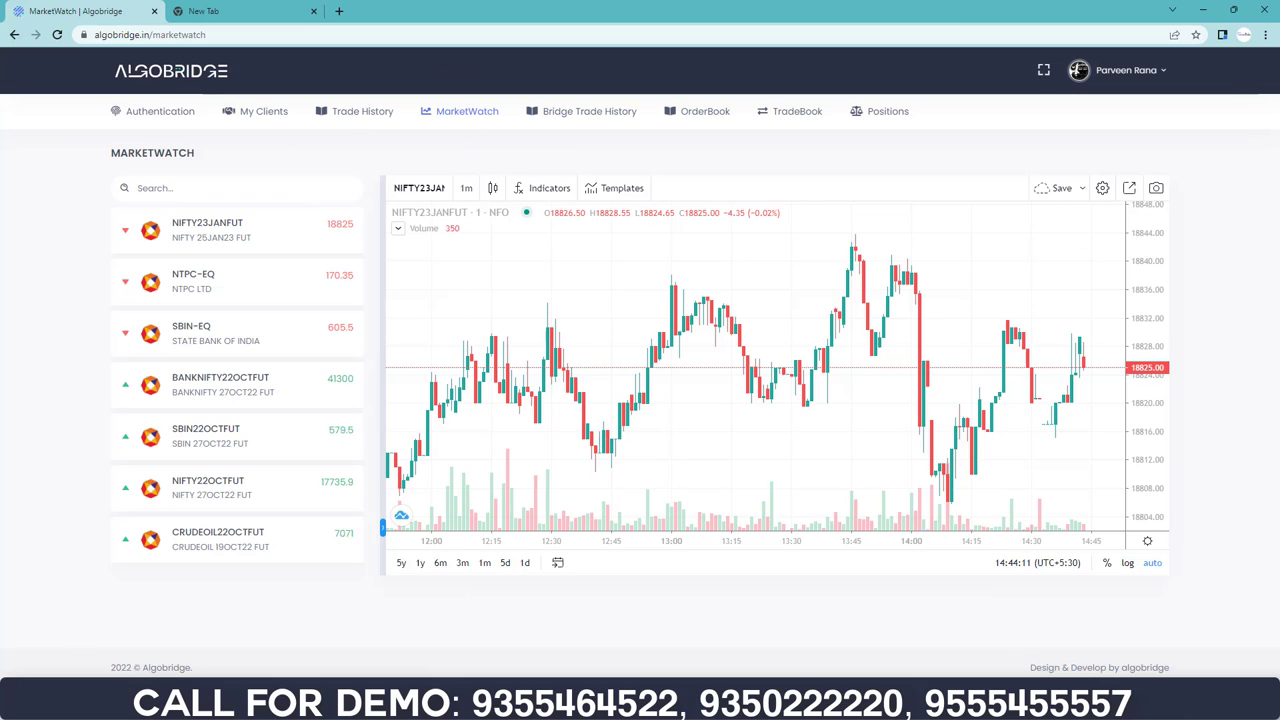
mouse_move(610, 705)
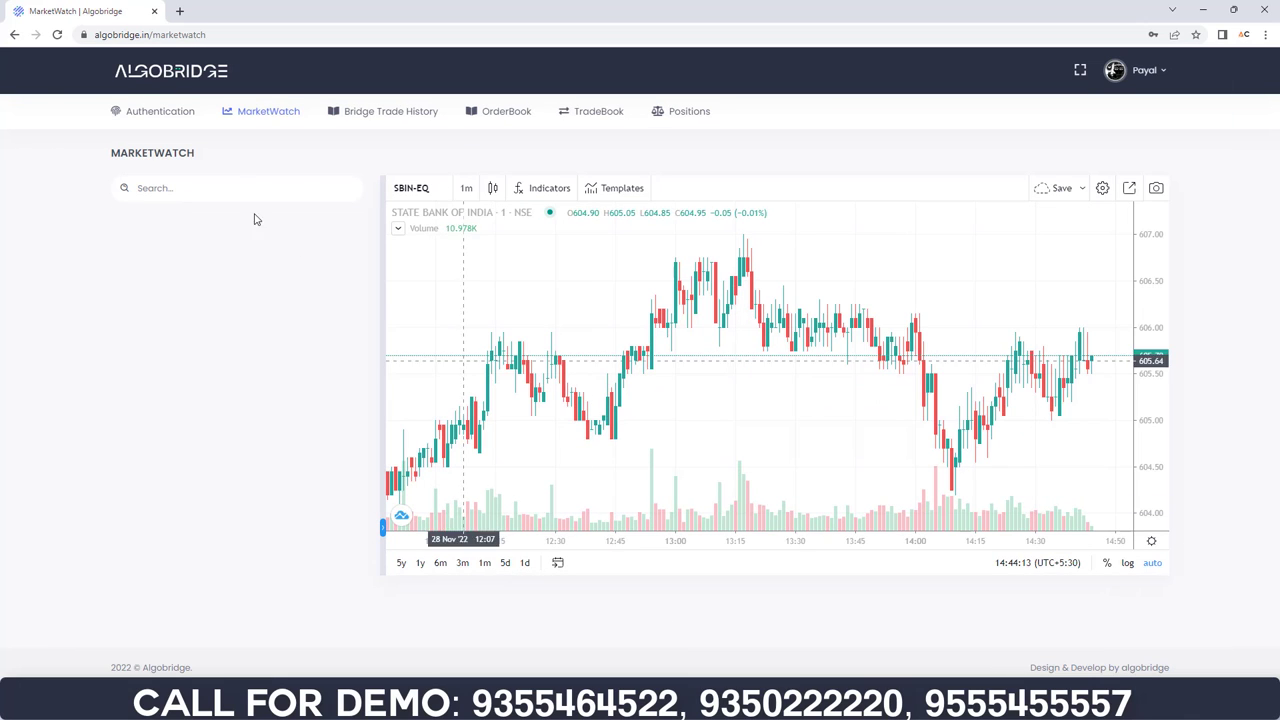
click(124, 111)
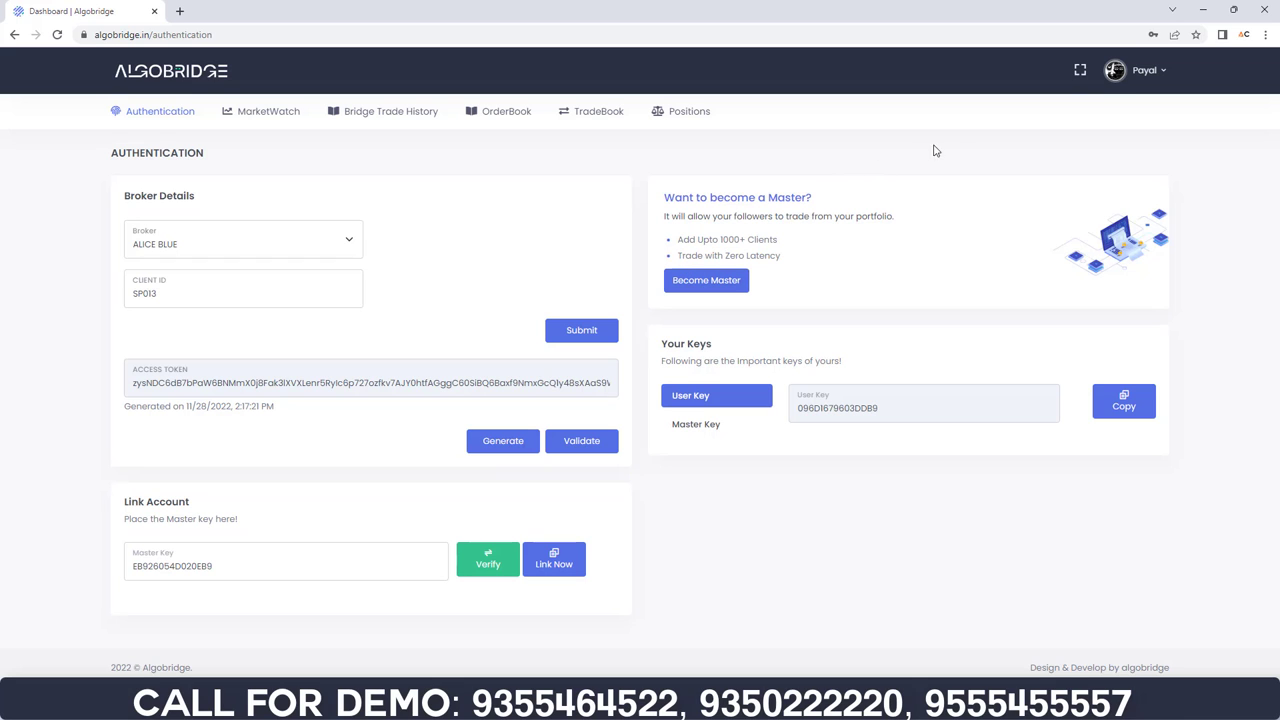
click(1196, 11)
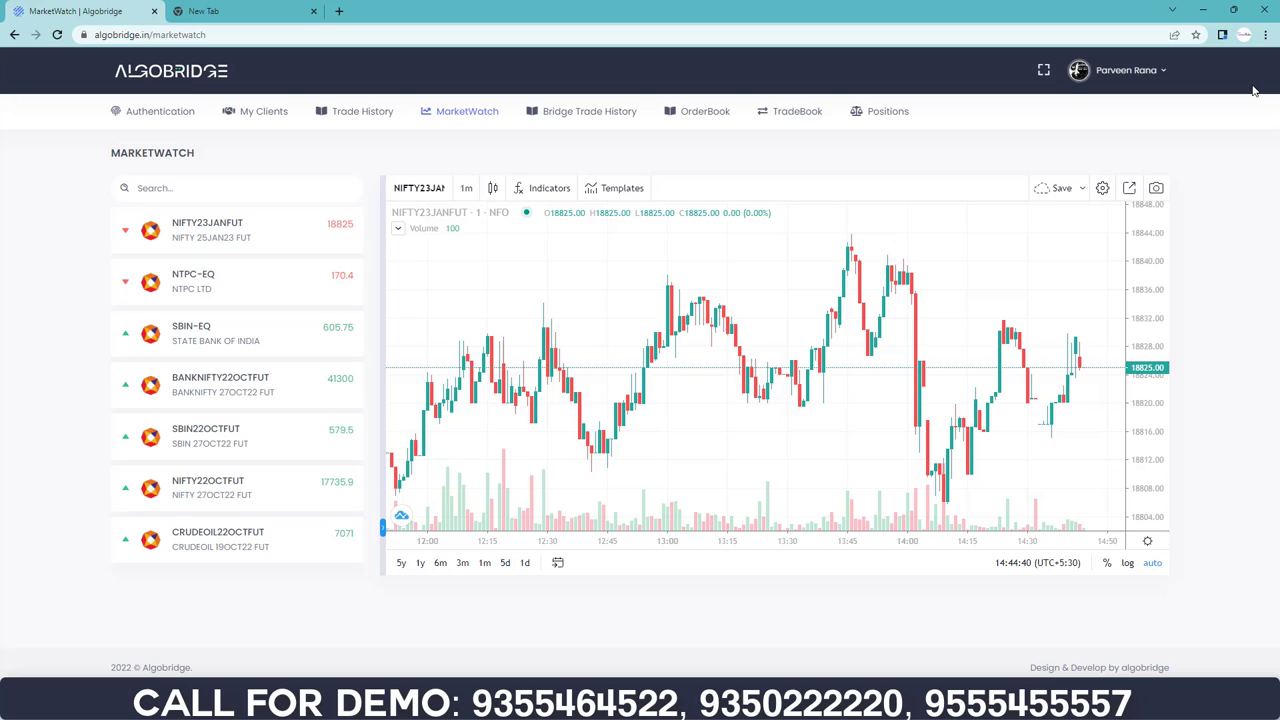
Create a new user from the master's menu with autofilled name and e-mail, a mobile number and a password
click(1152, 75)
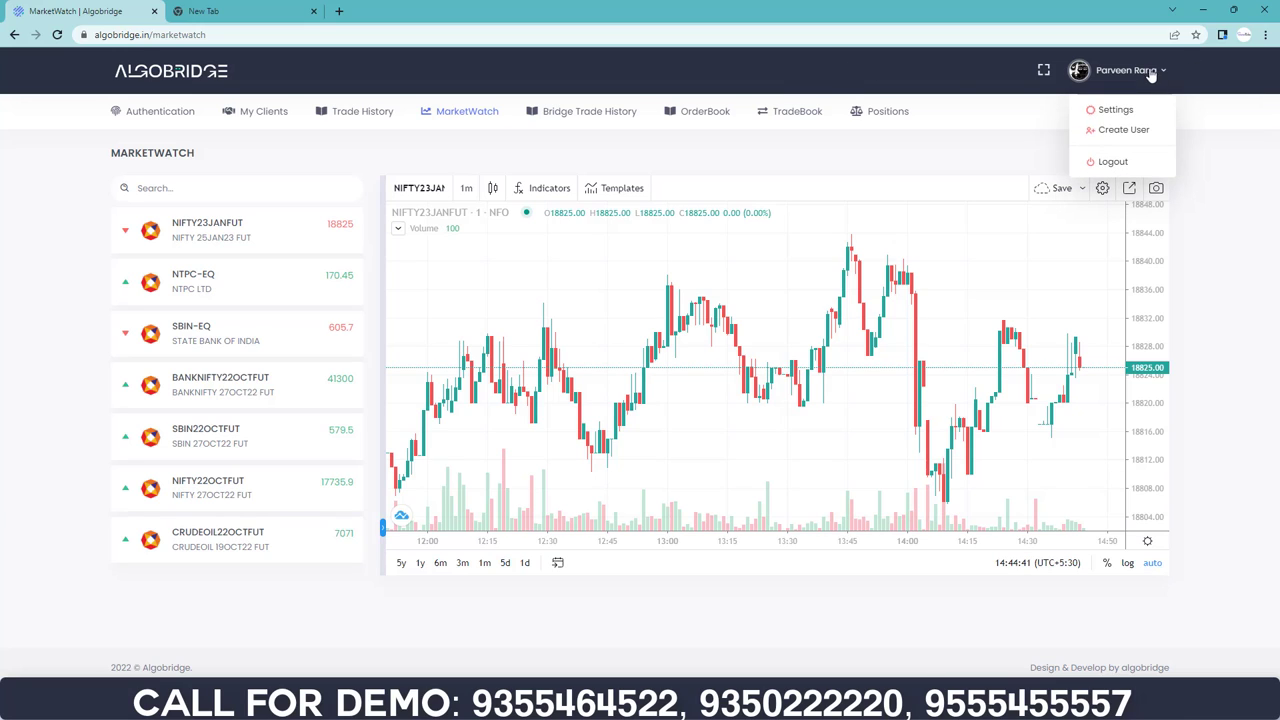
click(1121, 132)
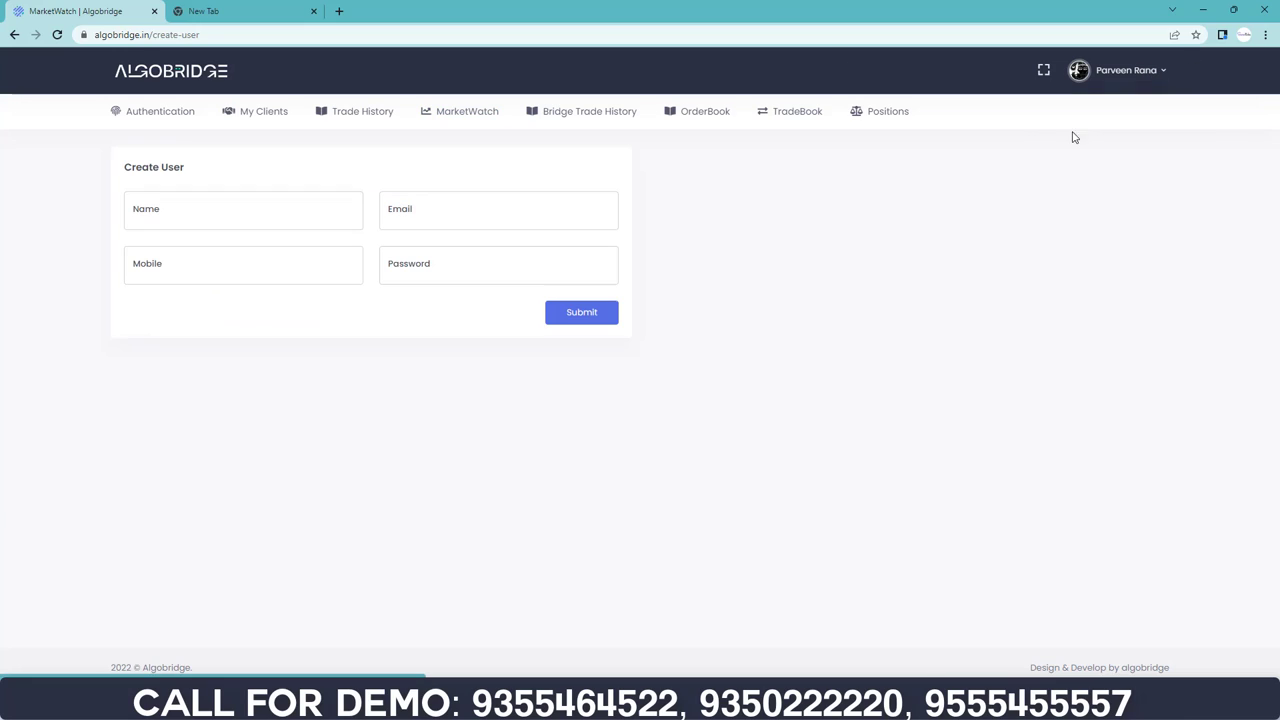
click(226, 208)
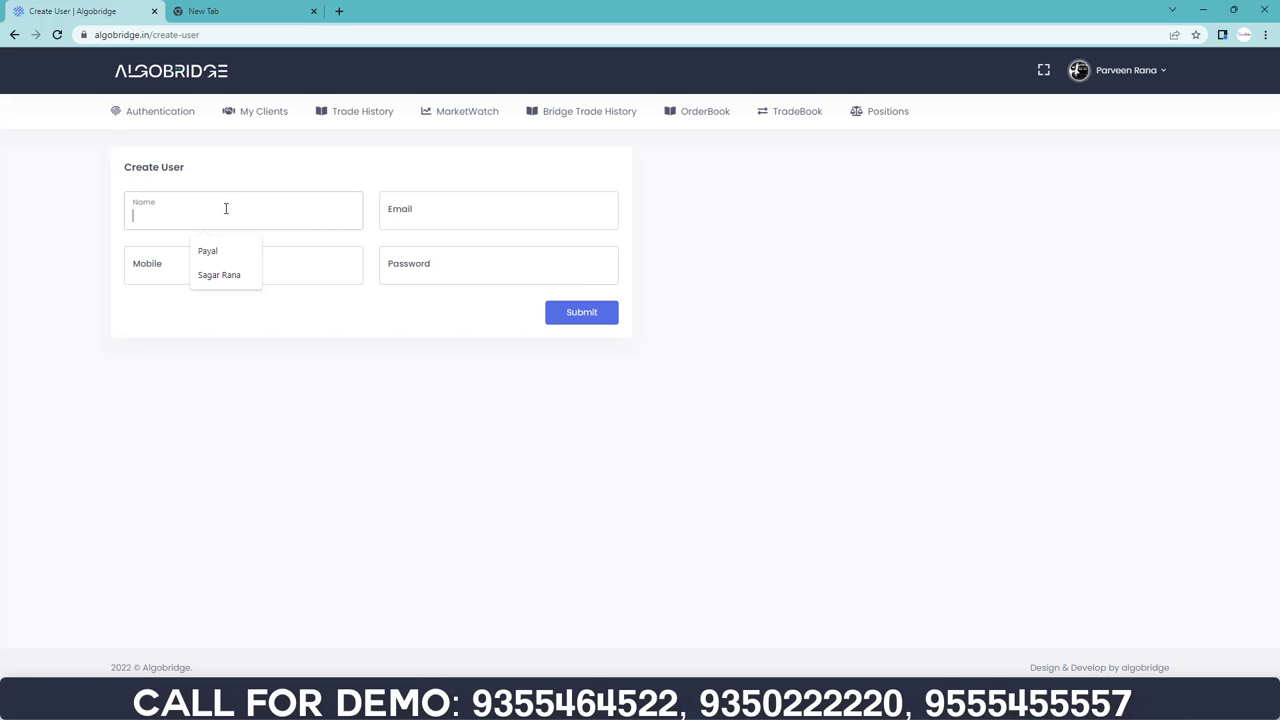
text(P)
key(Down)
key(Return)
click(327, 269)
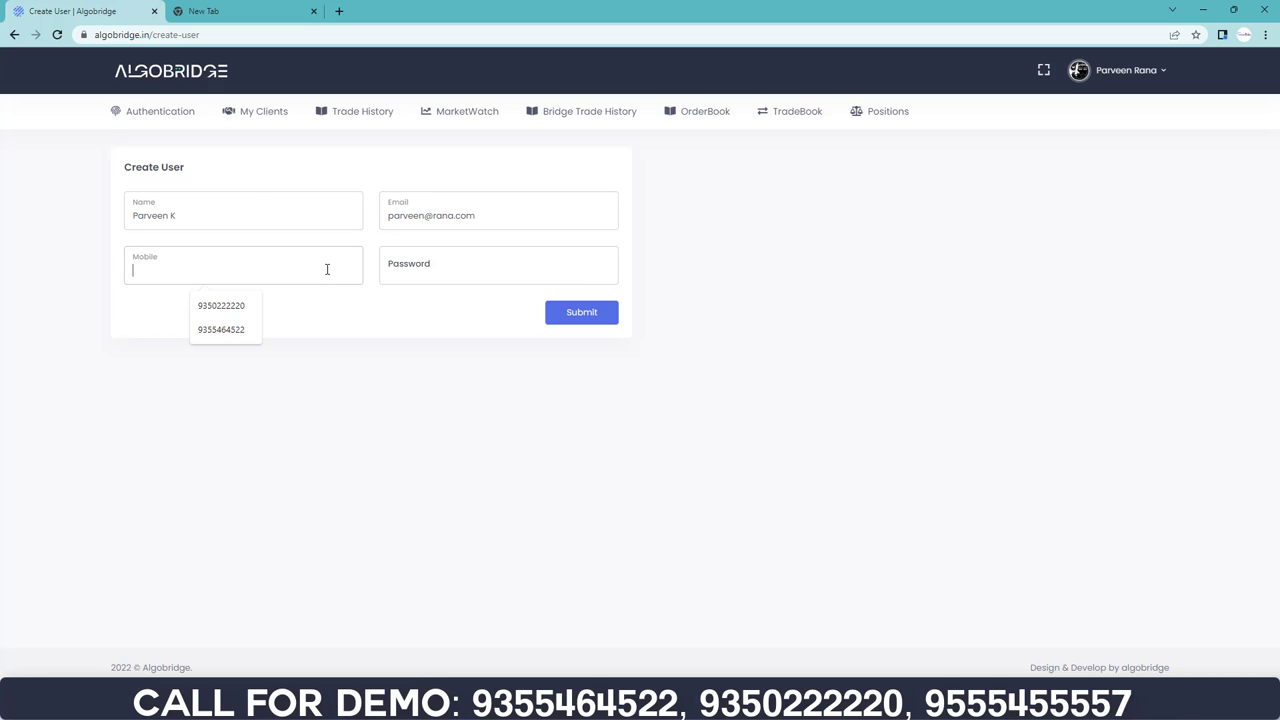
text(565545454)
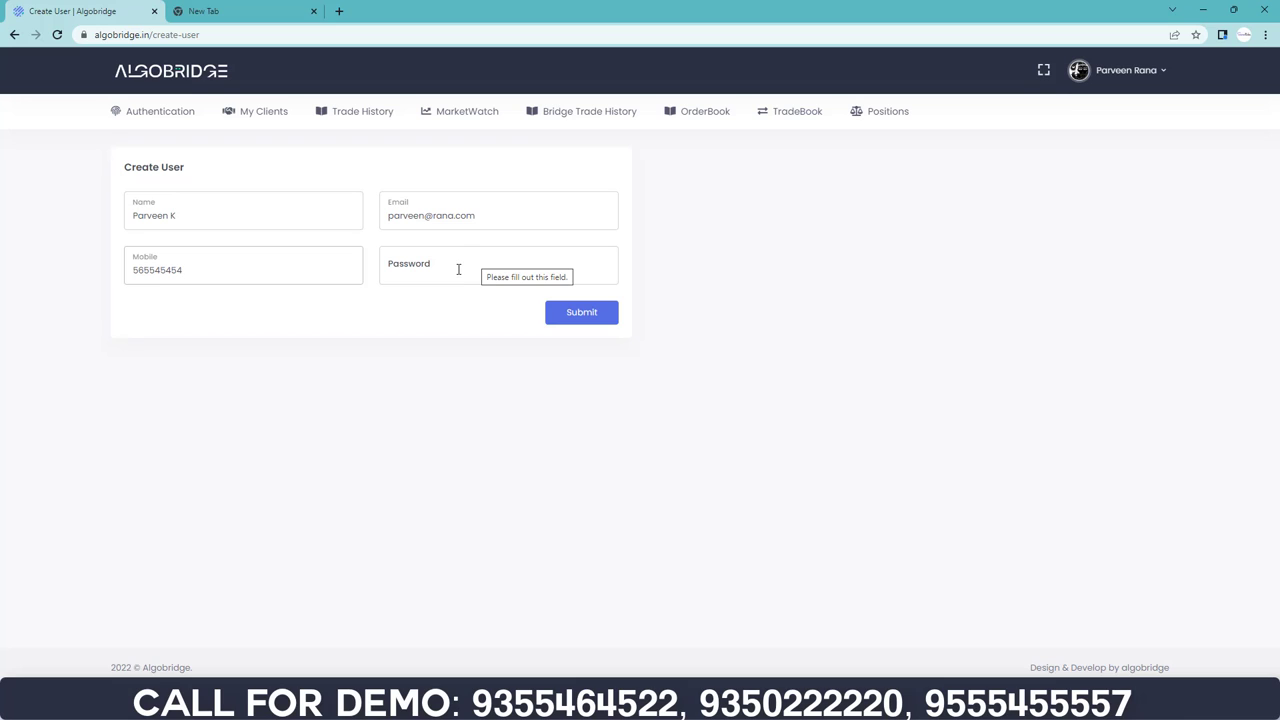
click(453, 271)
click(589, 314)
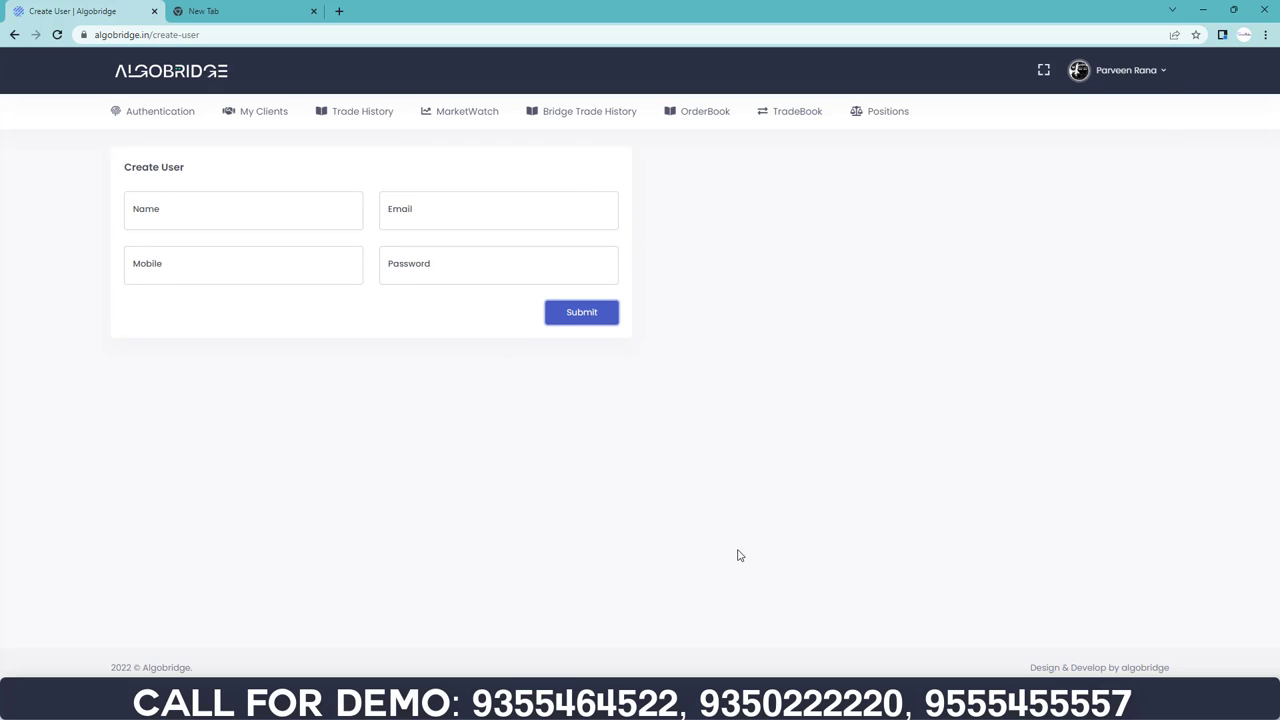
Open a fresh Chrome window on the new user's MarketWatch and dismiss the save-password offer
click(1199, 14)
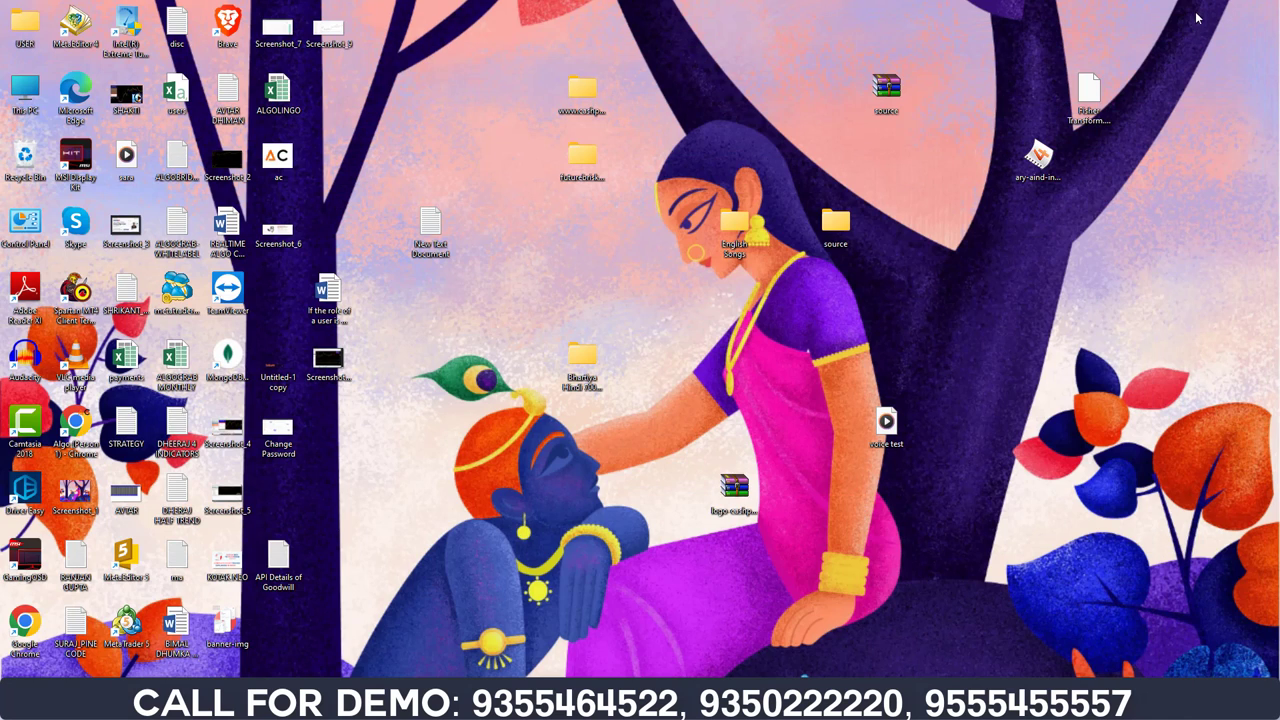
double_click(25, 625)
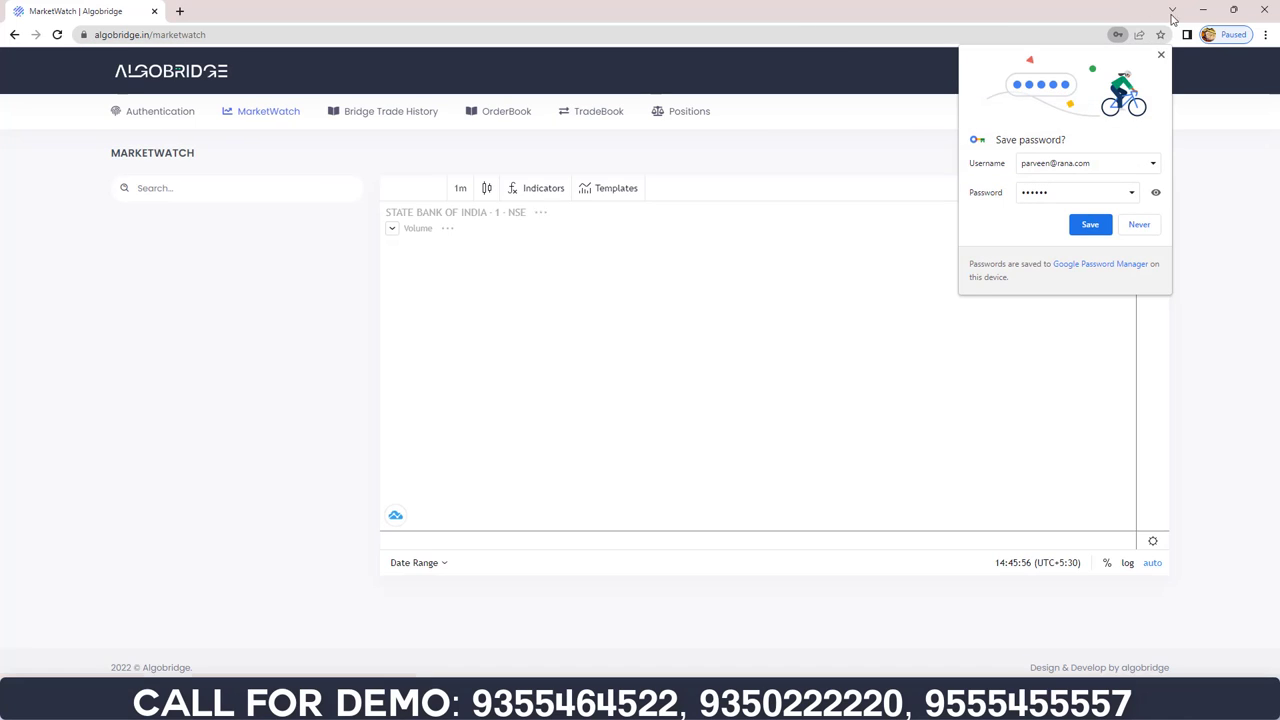
click(1160, 54)
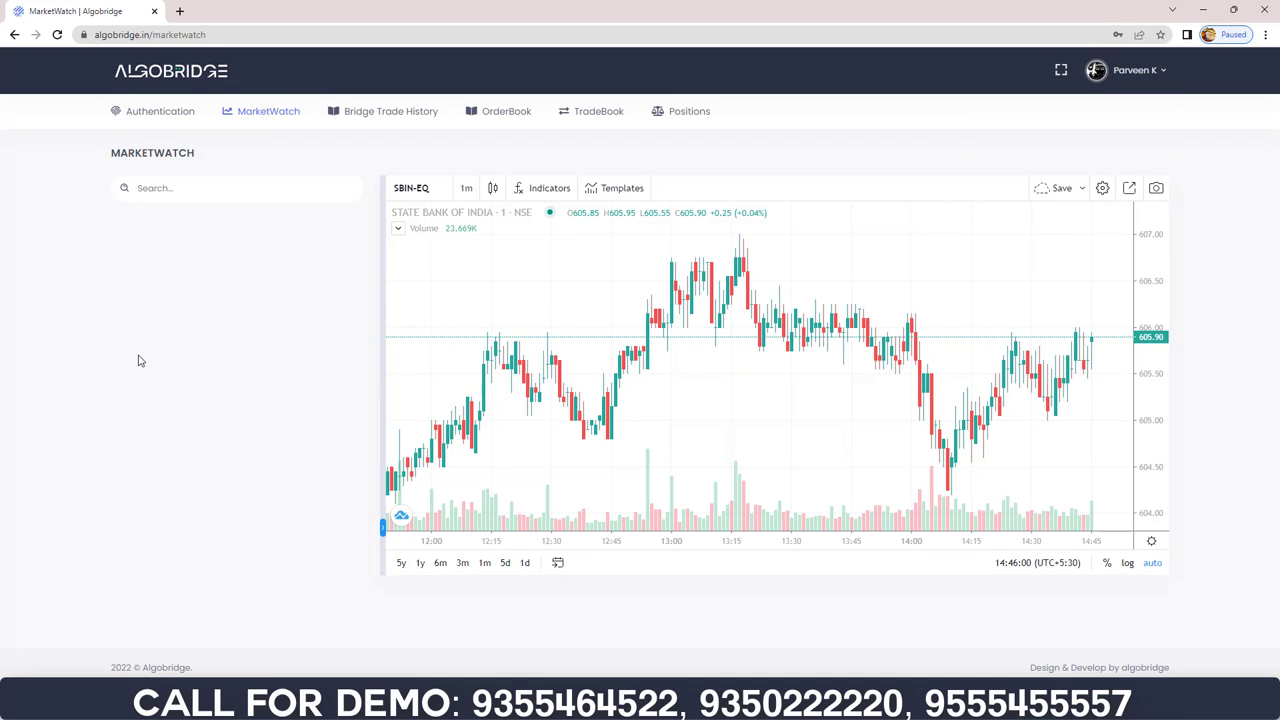
In Settings, enter a new password and its confirmation under Change Password and apply it
click(1161, 72)
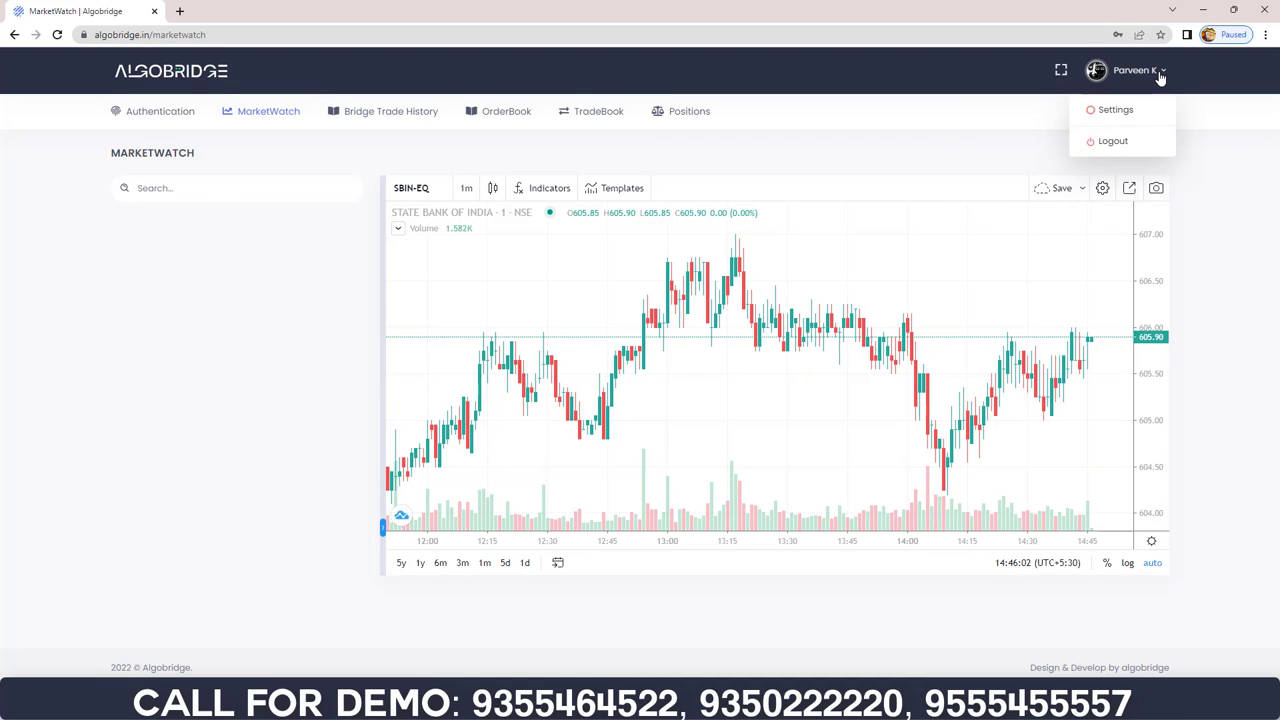
click(1118, 109)
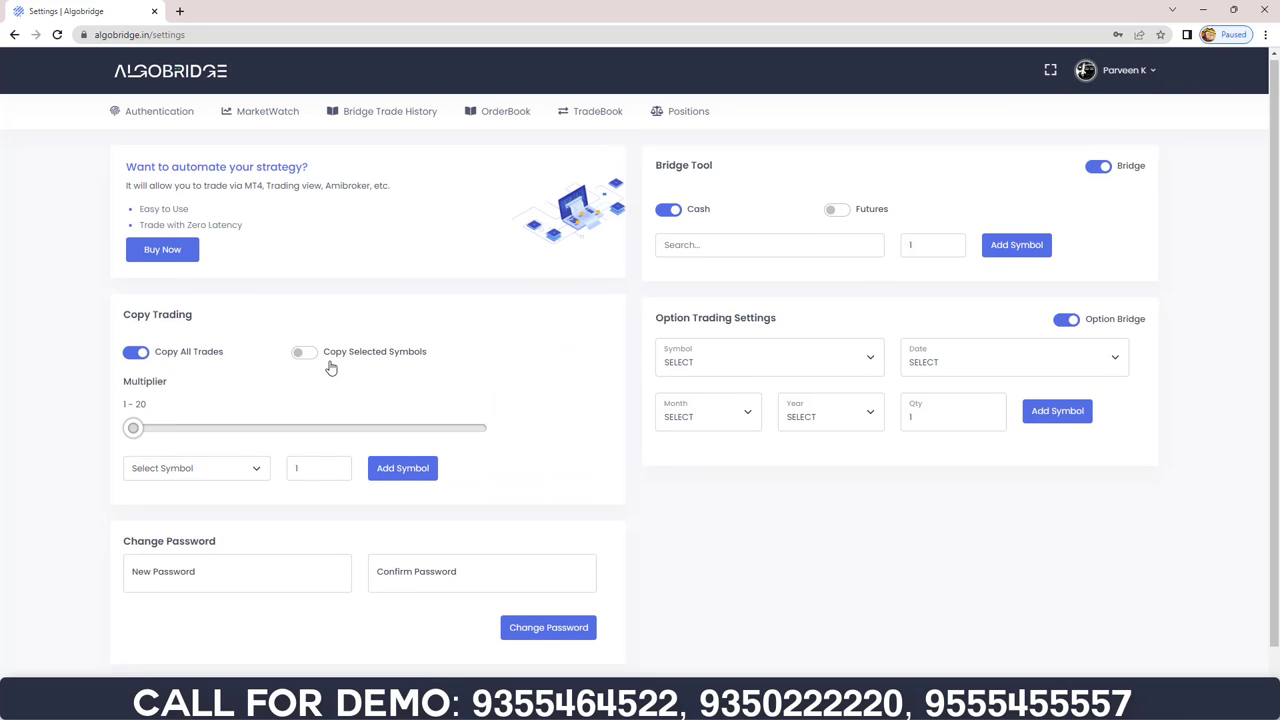
scroll(330, 368, down, 1)
click(183, 545)
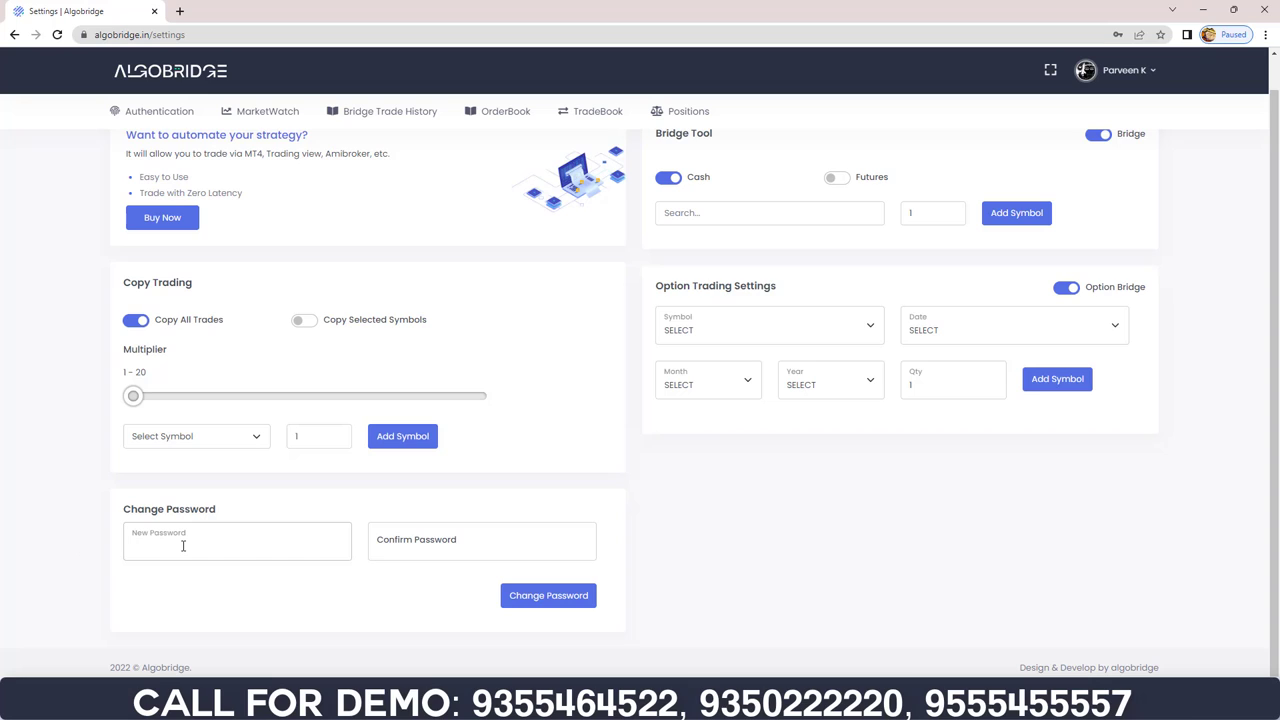
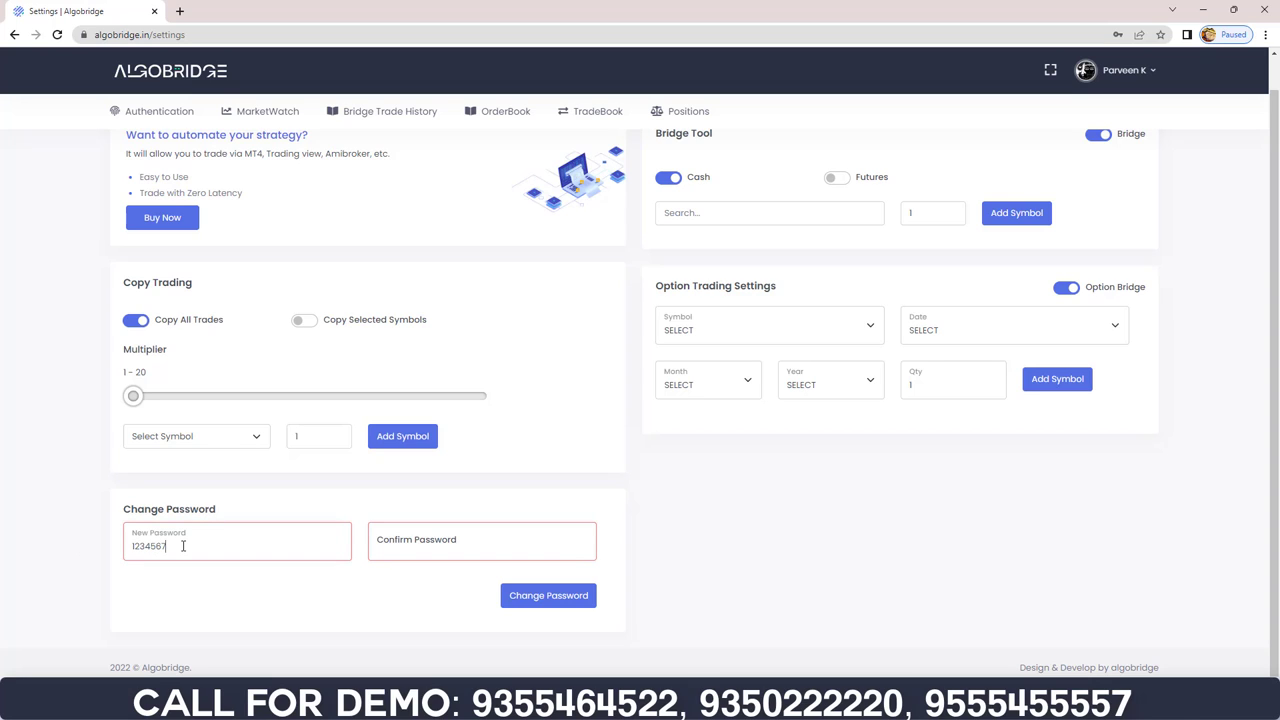
click(396, 534)
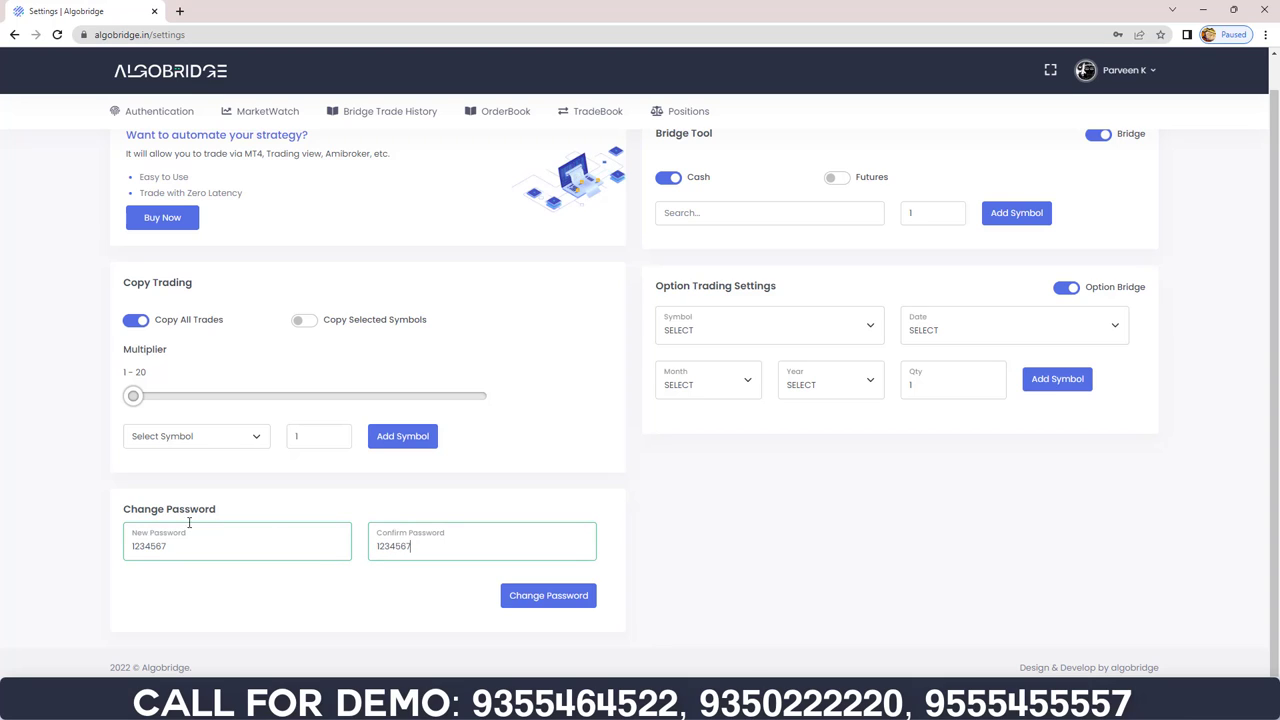
click(541, 596)
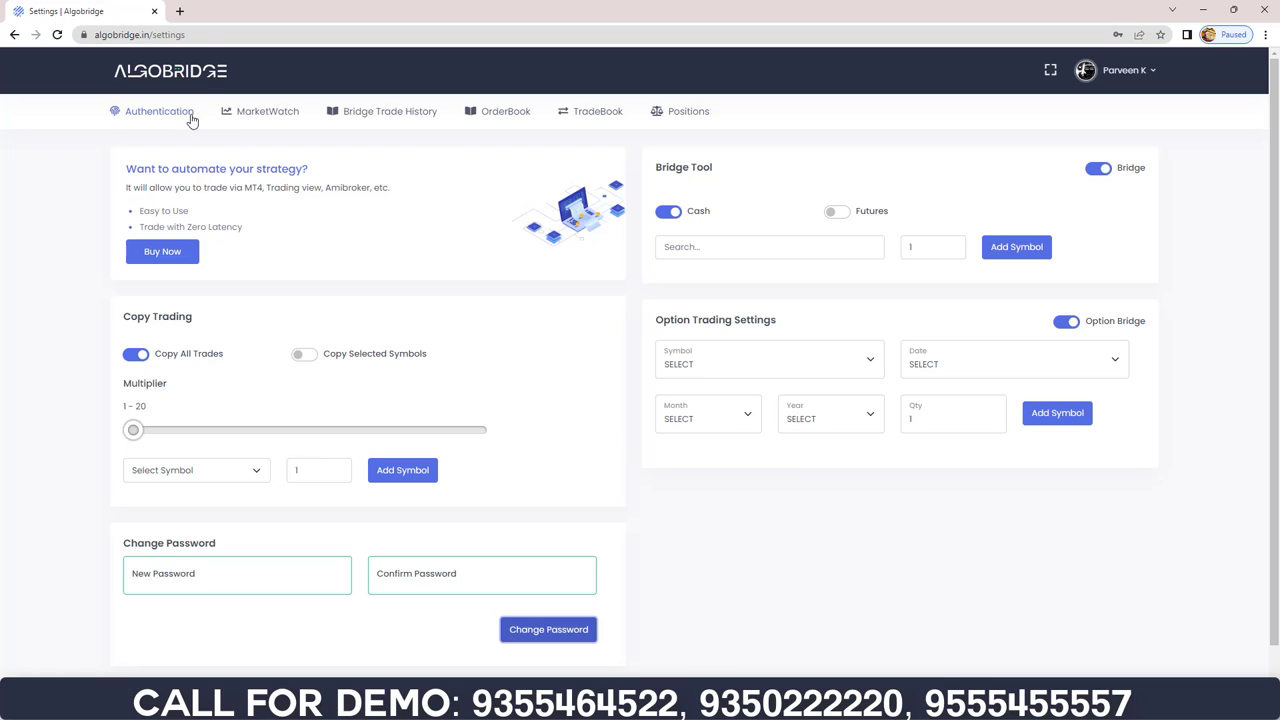
On Authentication, choose ZERODHA as broker and enter the broker client ID and password
click(160, 118)
click(312, 245)
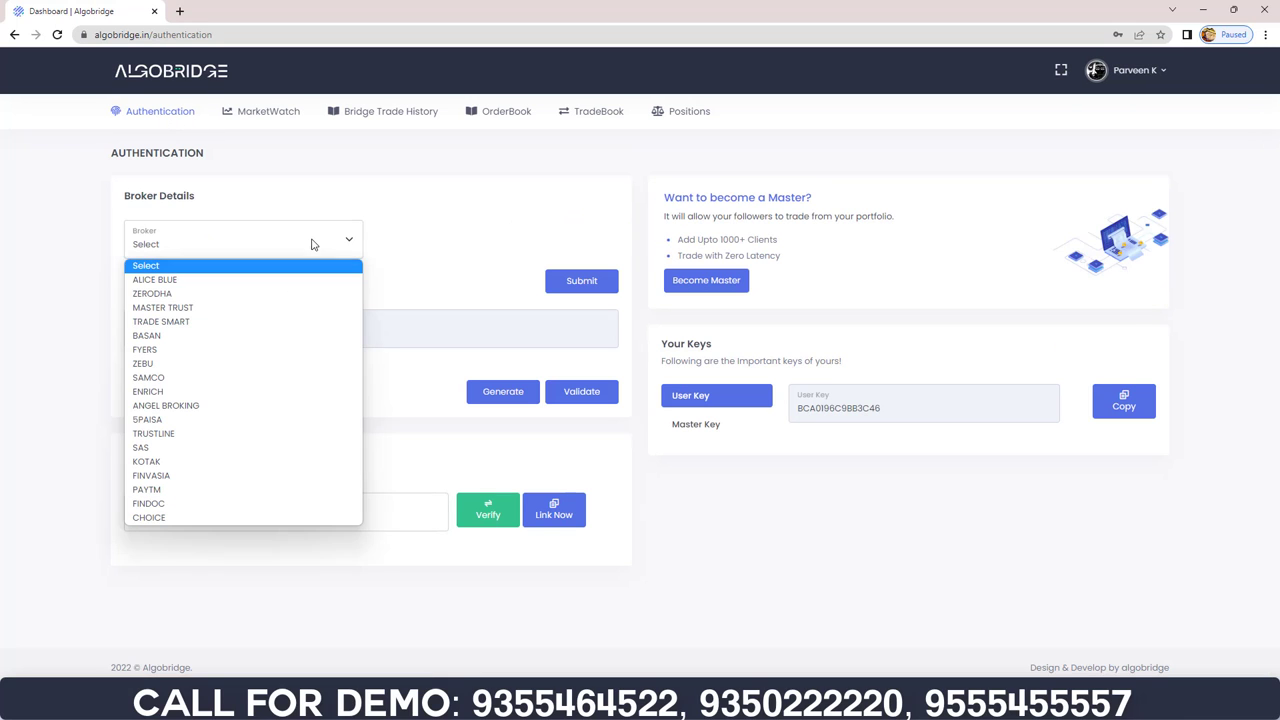
click(166, 294)
click(198, 297)
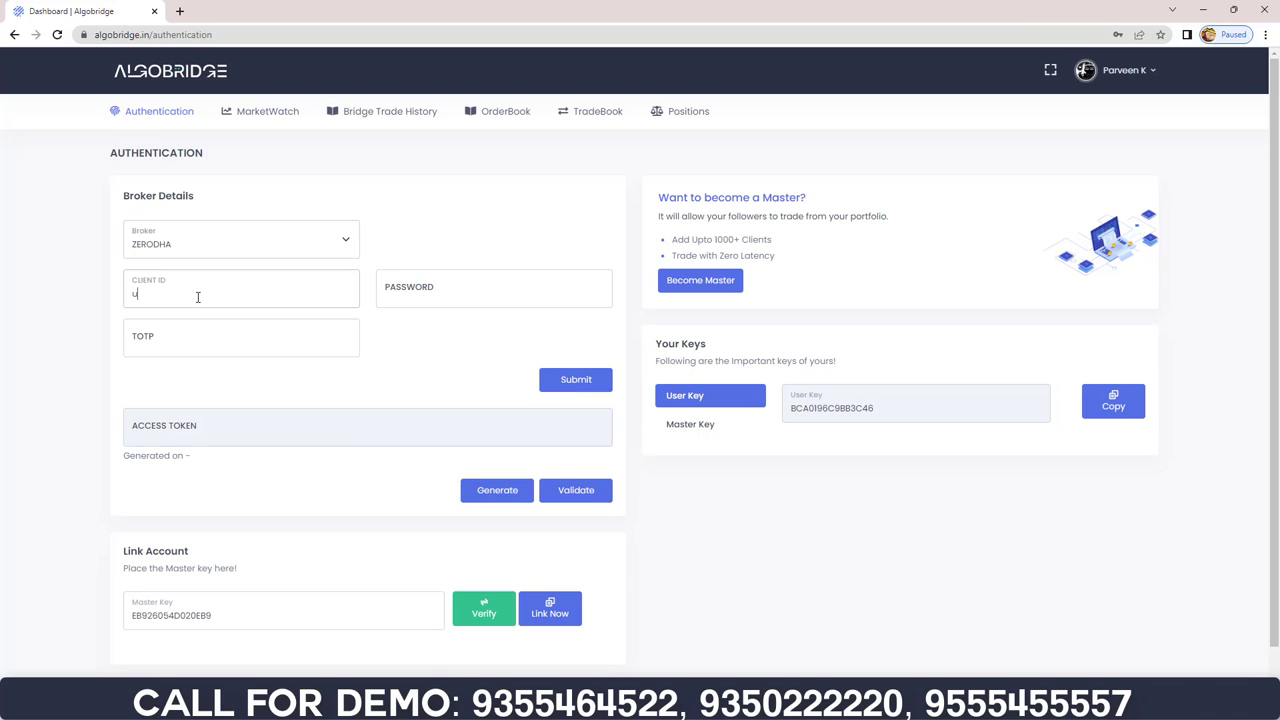
key(Tab)
Paste the TOTP, submit the credentials, then generate and validate an access token
click(176, 340)
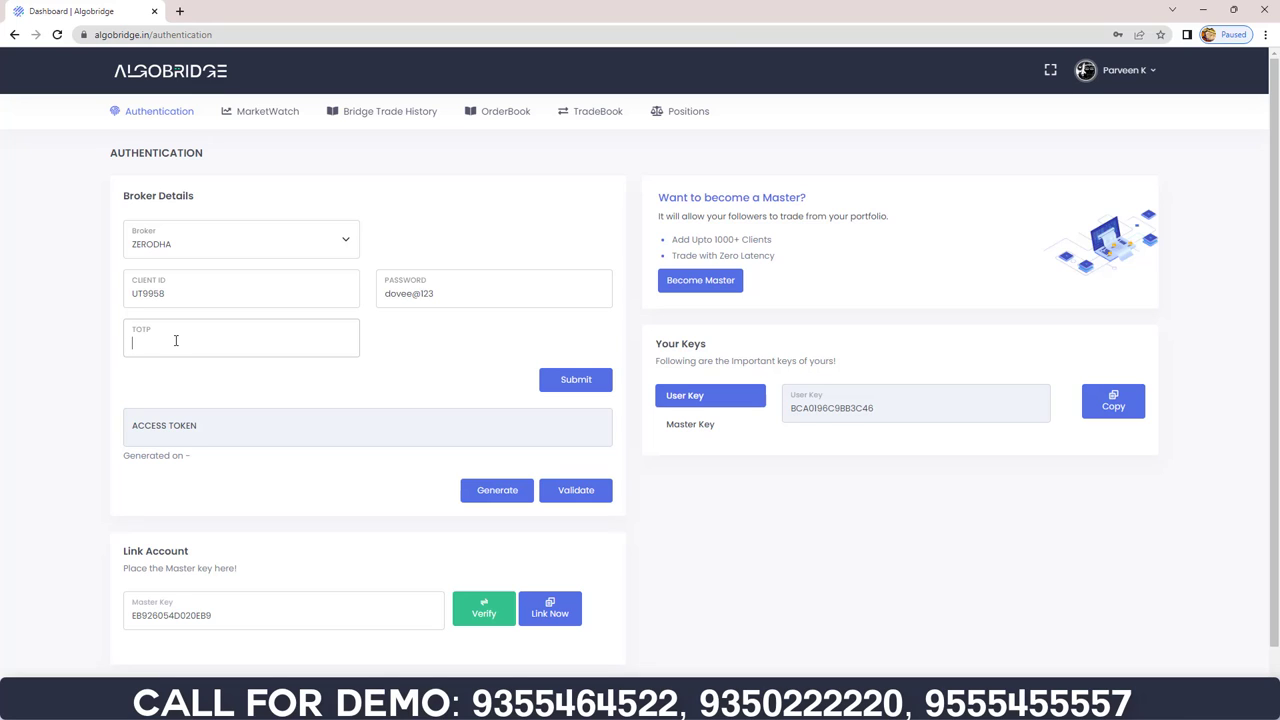
click(606, 381)
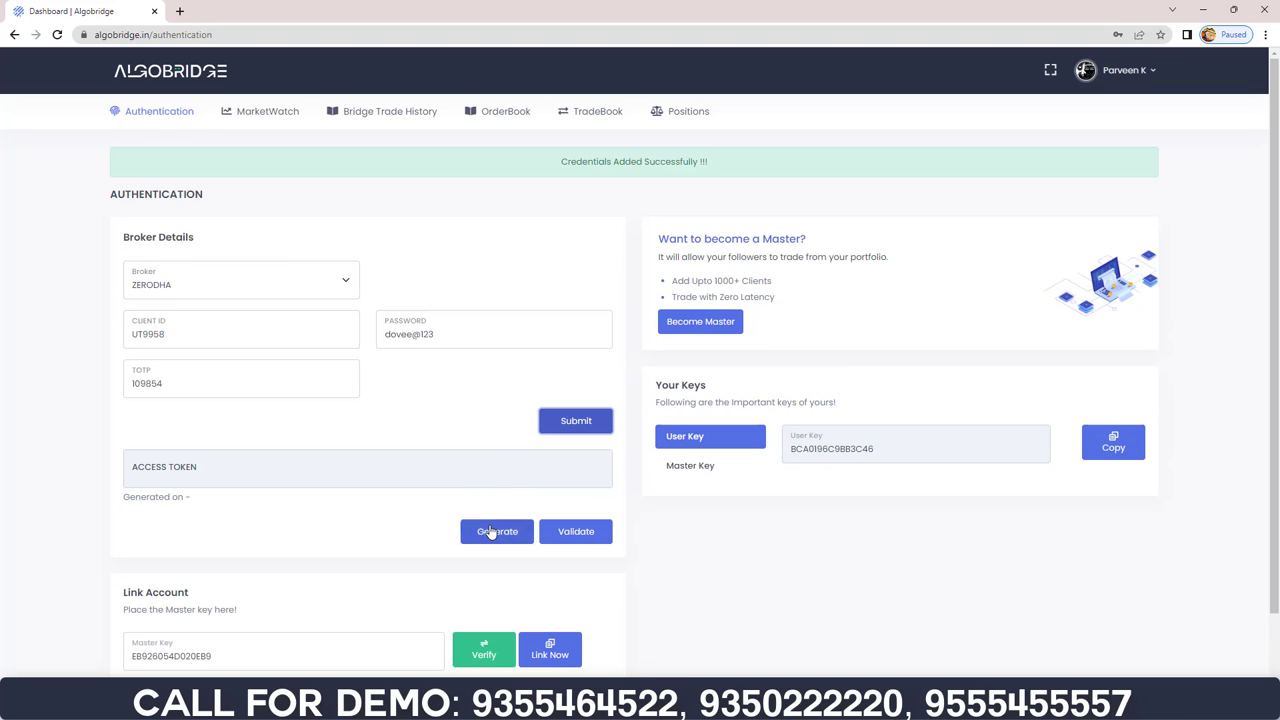
click(495, 492)
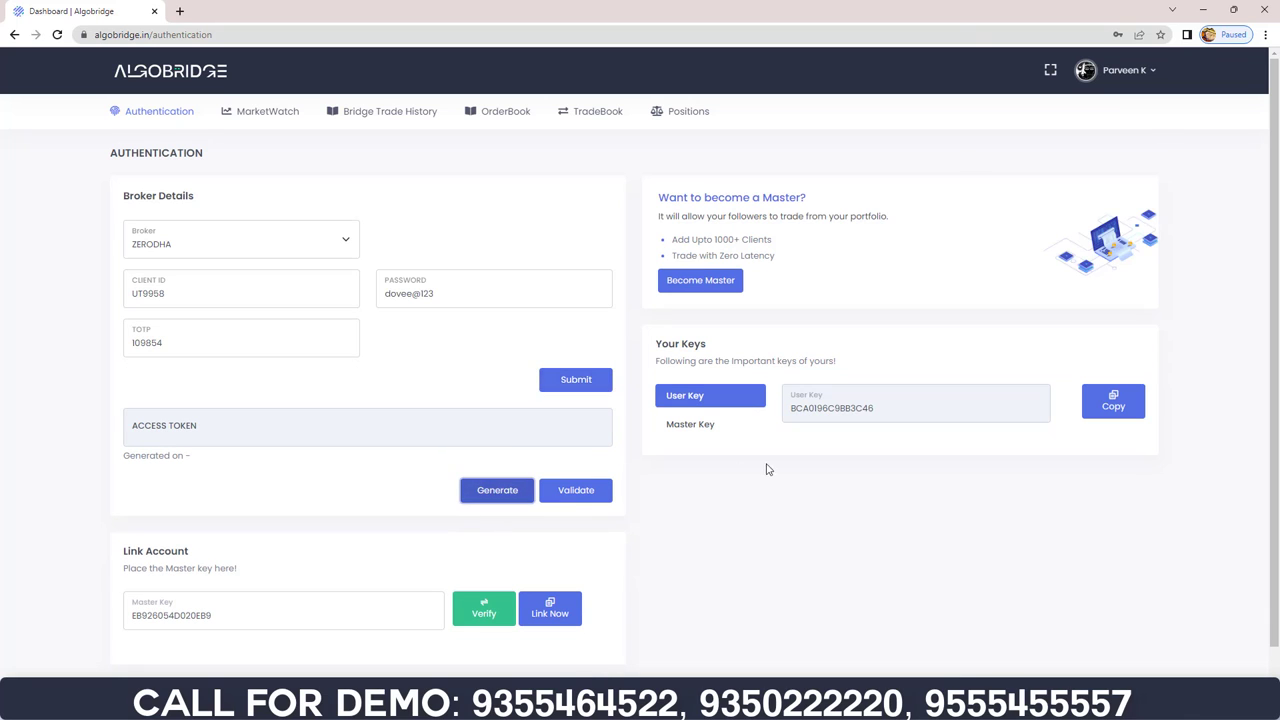
click(580, 494)
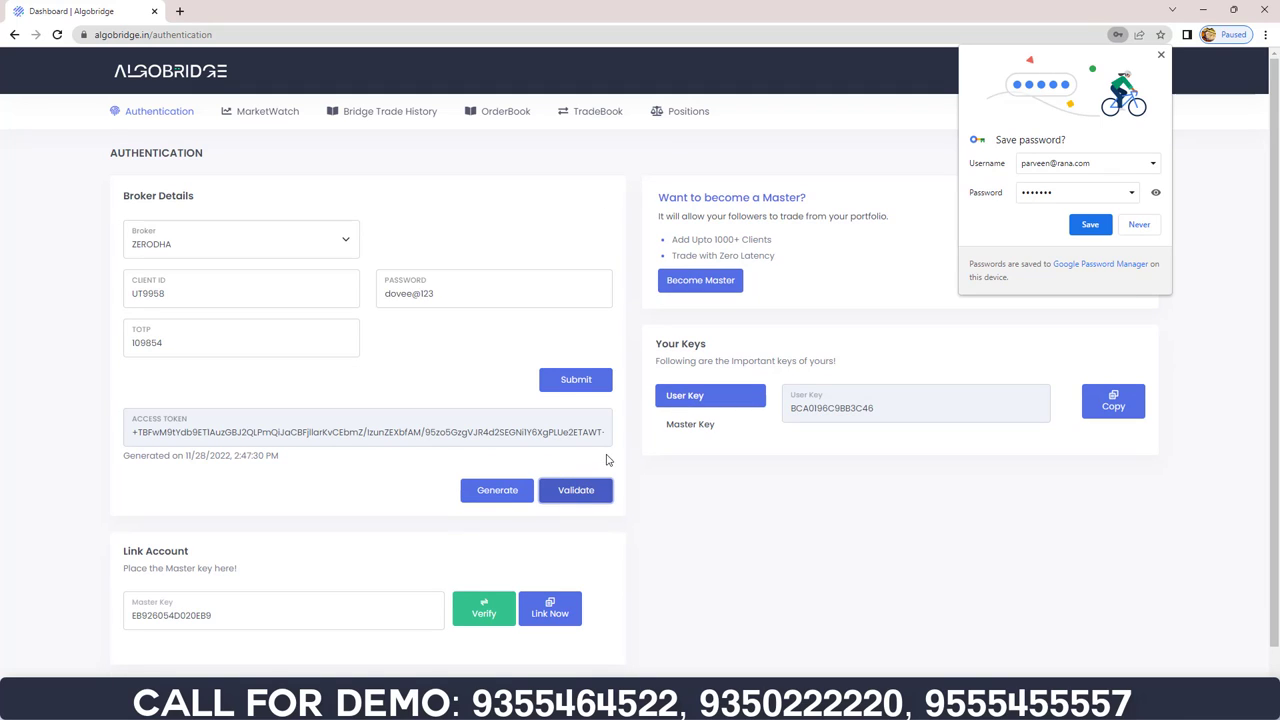
Review the child's order book showing four REJECTED NIFTY orders by ALGOBRIDGE, then return to Authentication
click(495, 118)
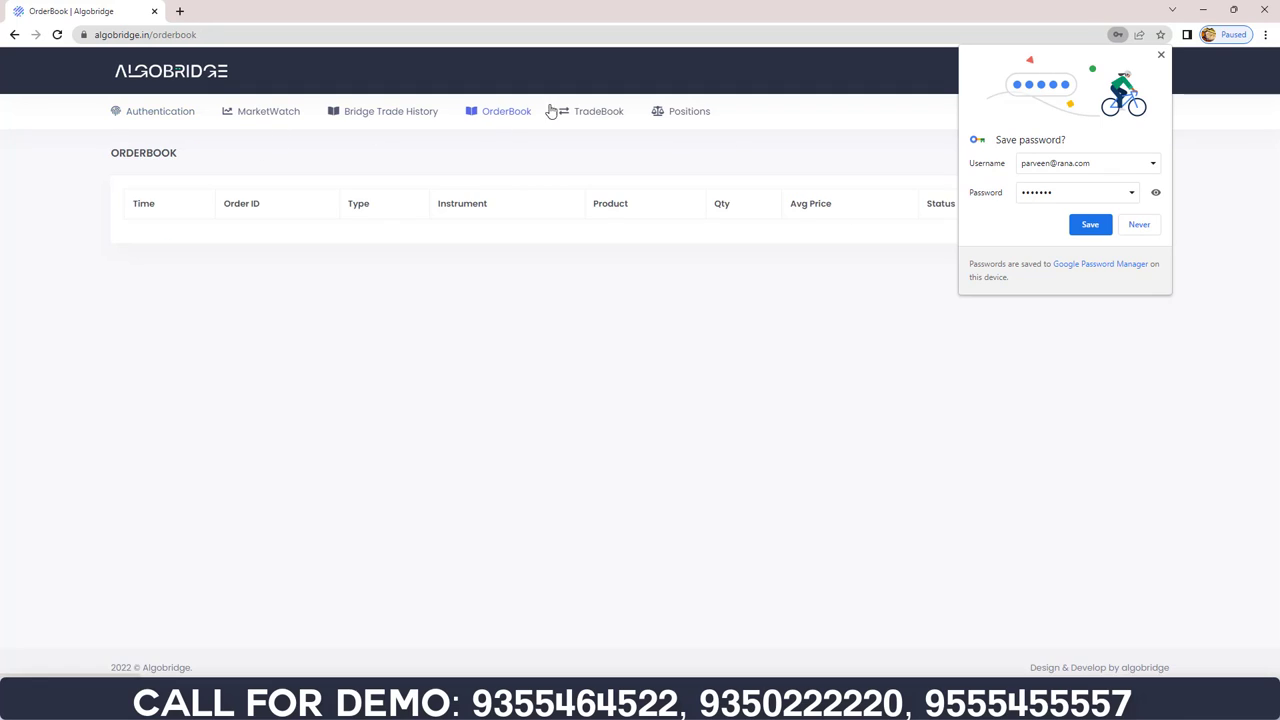
click(1161, 55)
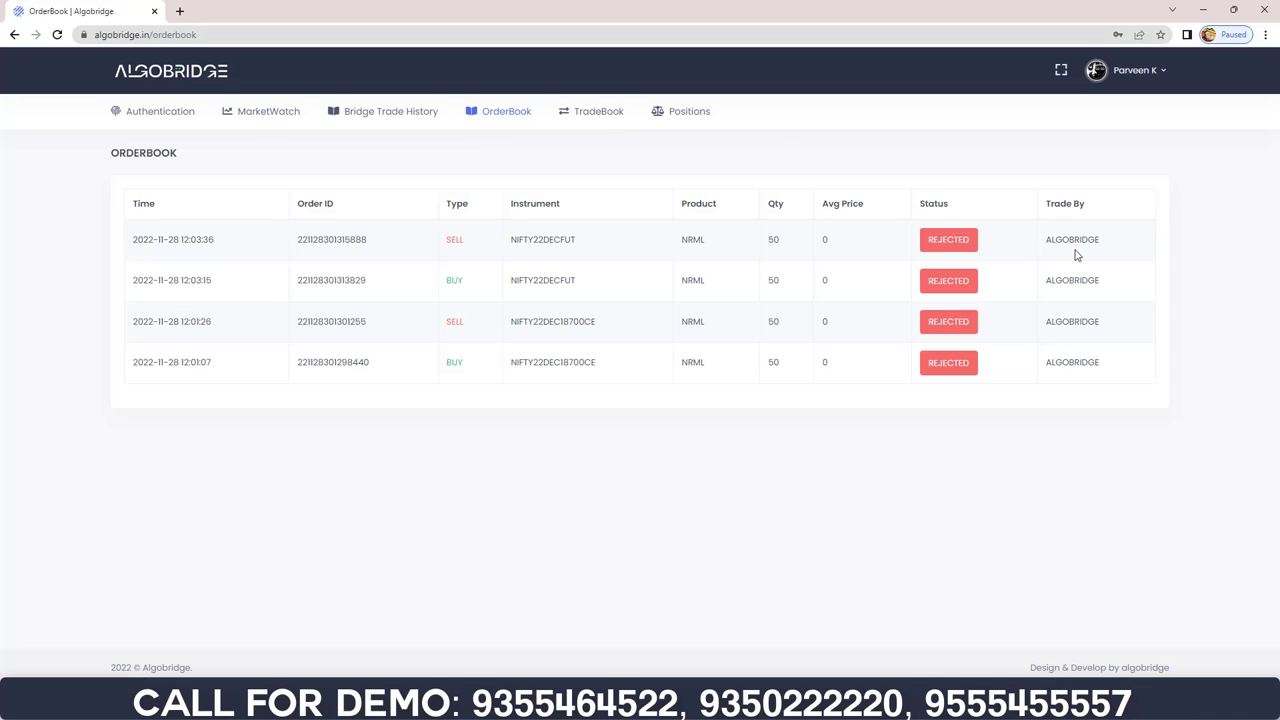
drag(1045, 240, 1105, 248)
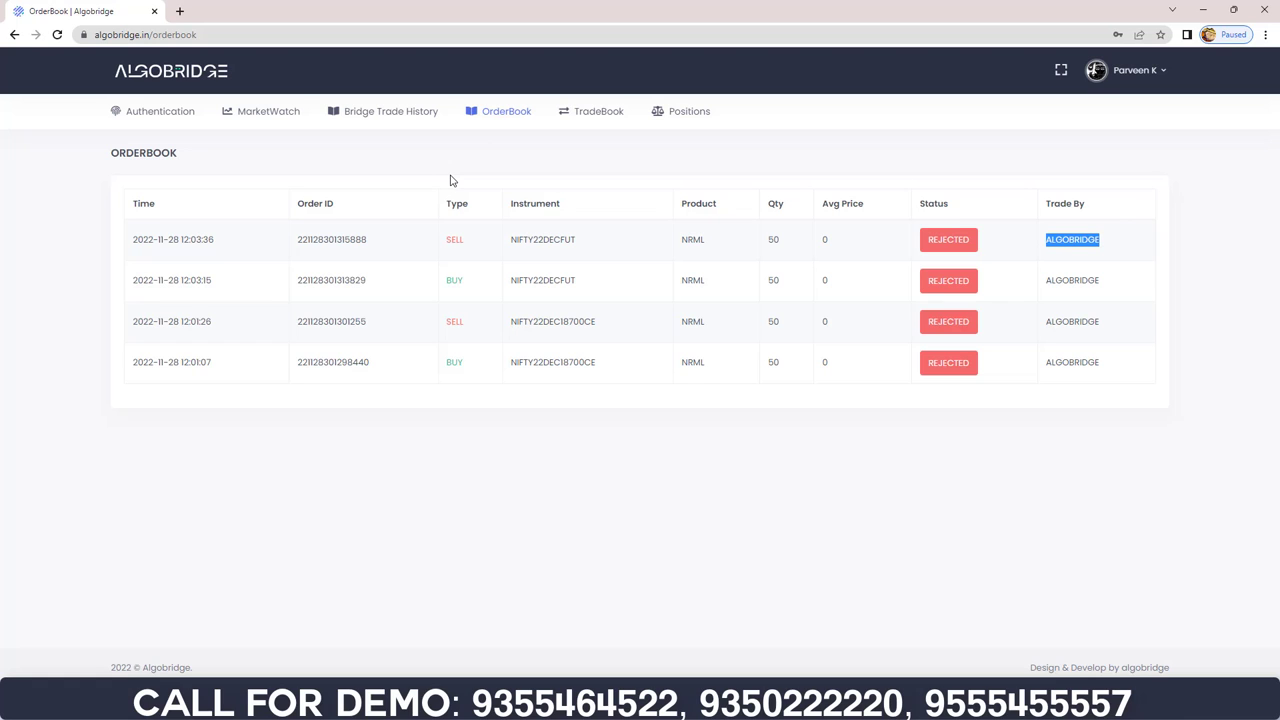
click(152, 112)
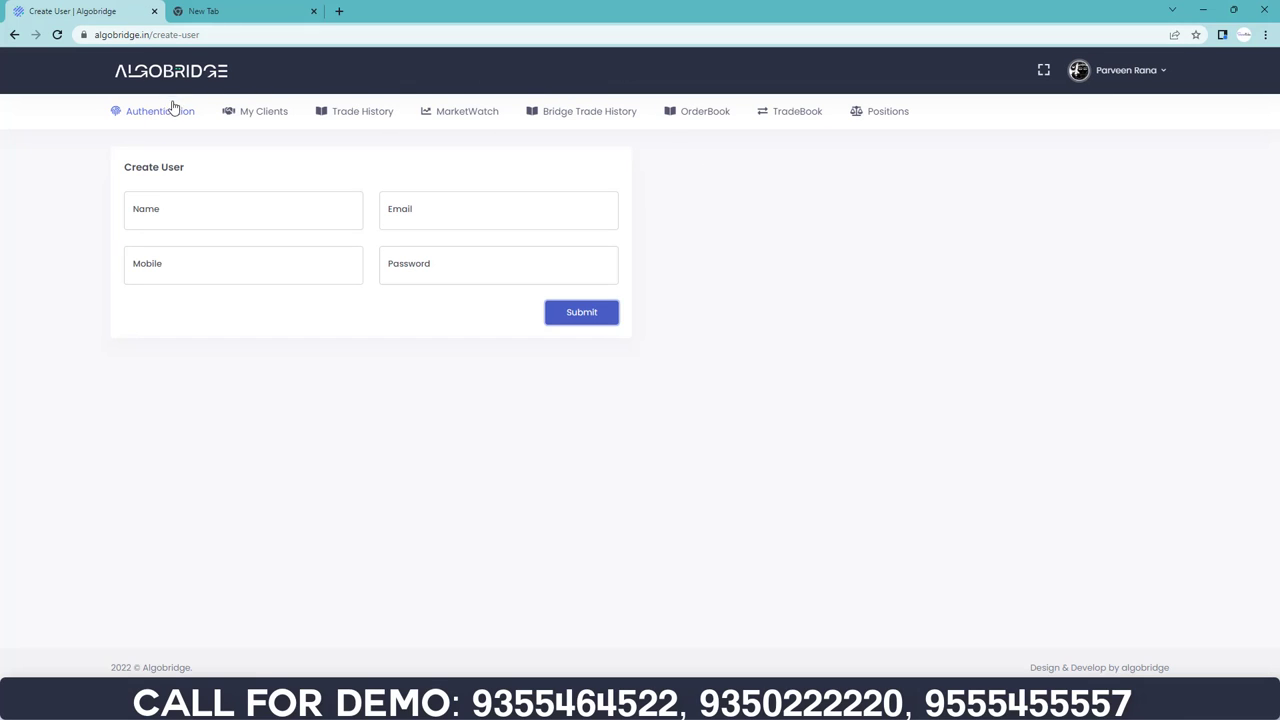
From MarketWatch, place a 5-share MIS market buy for SBIN-EQ, then minimize the master window
click(679, 112)
click(588, 112)
click(449, 120)
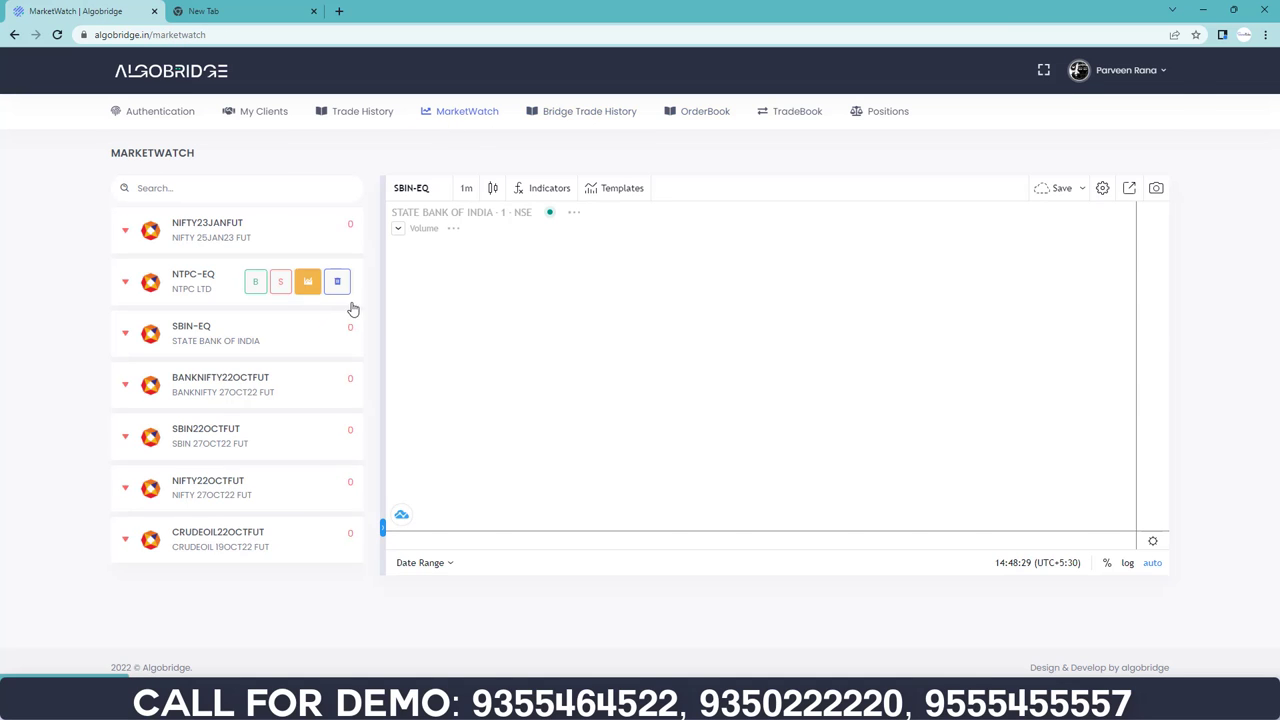
click(256, 333)
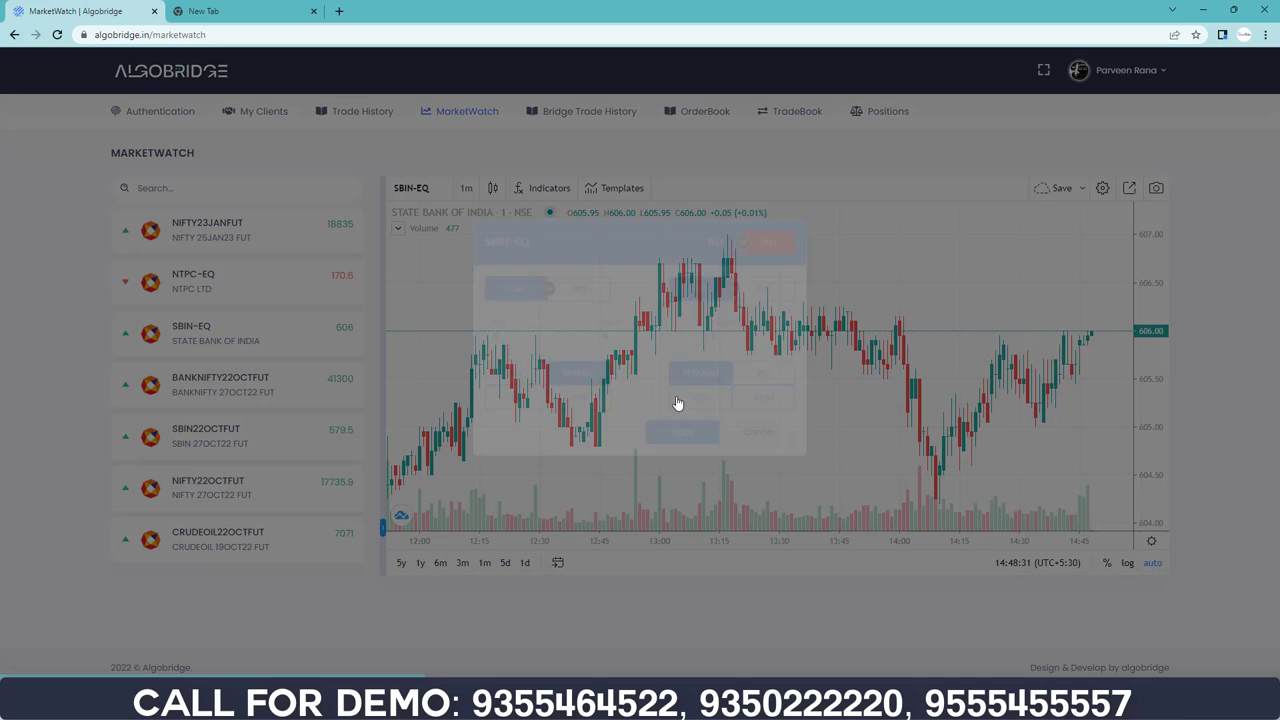
text(5)
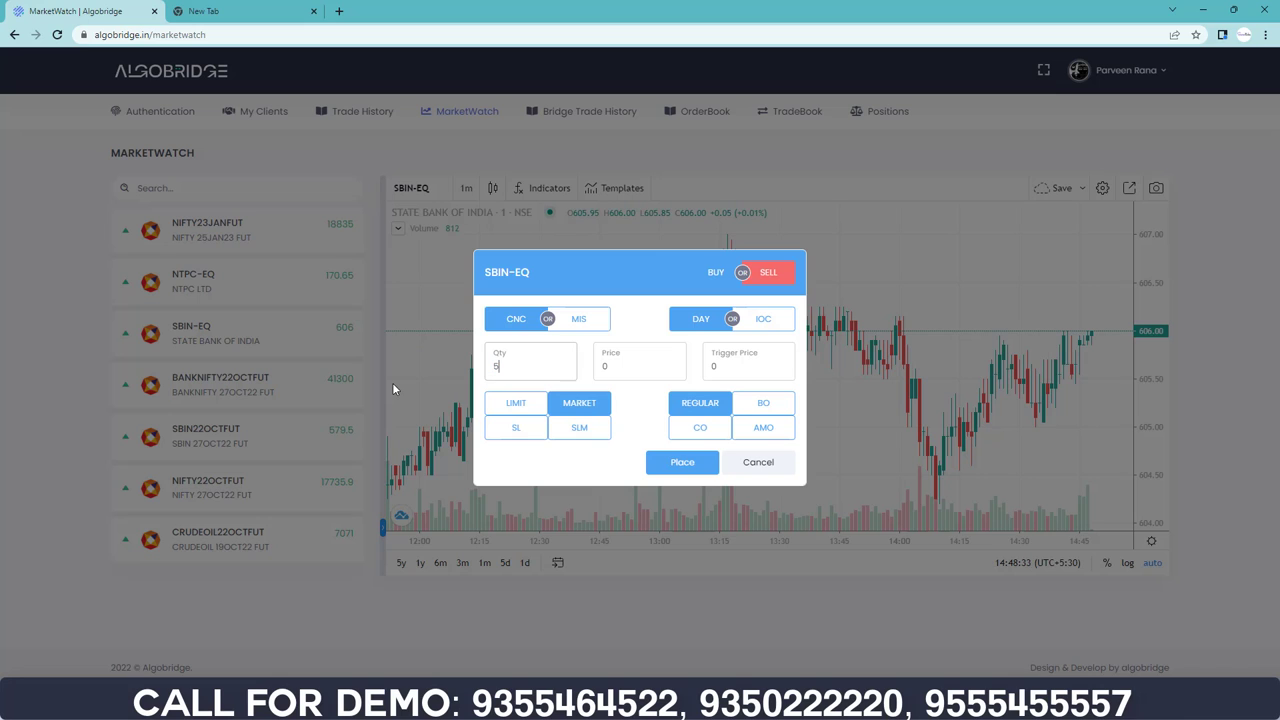
click(578, 318)
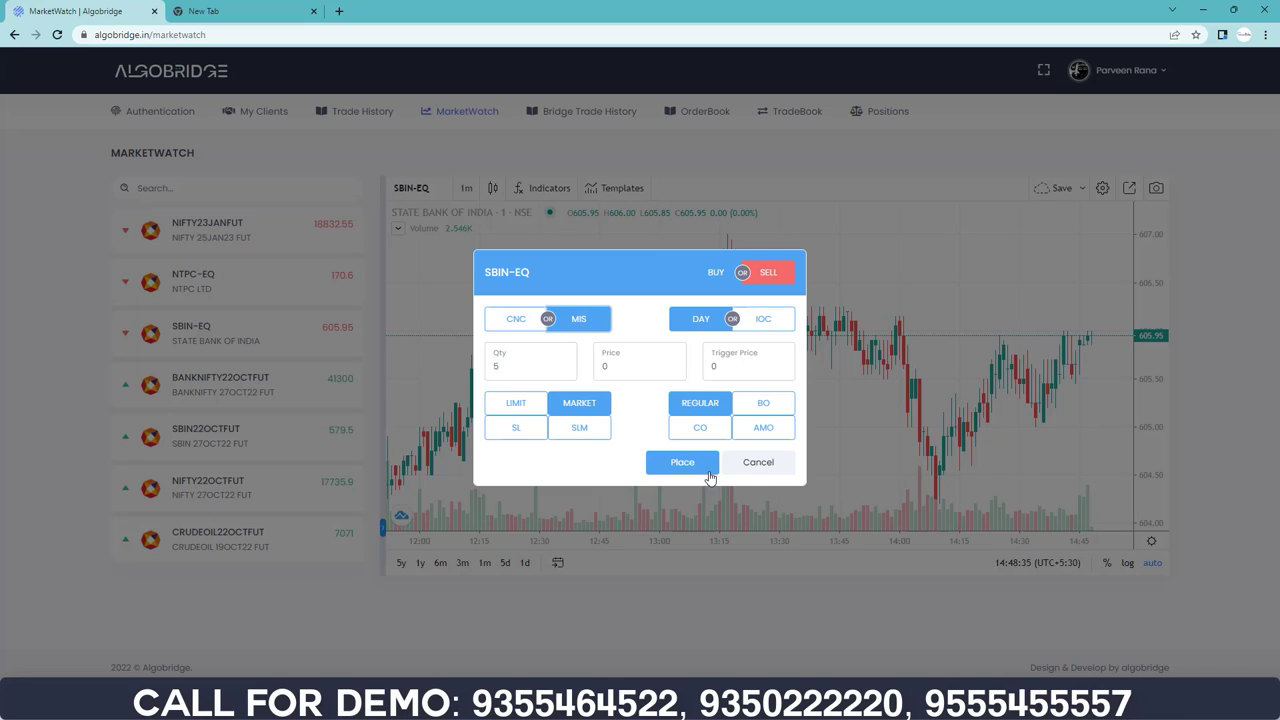
click(684, 463)
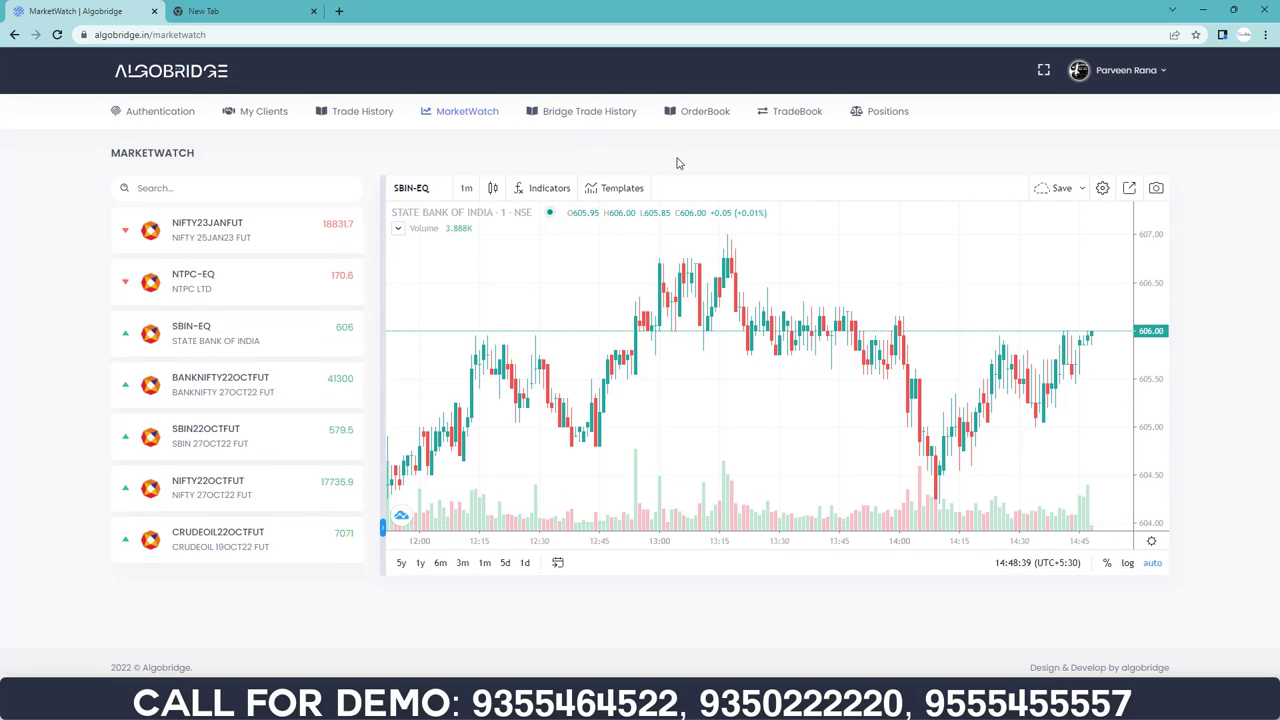
click(1200, 10)
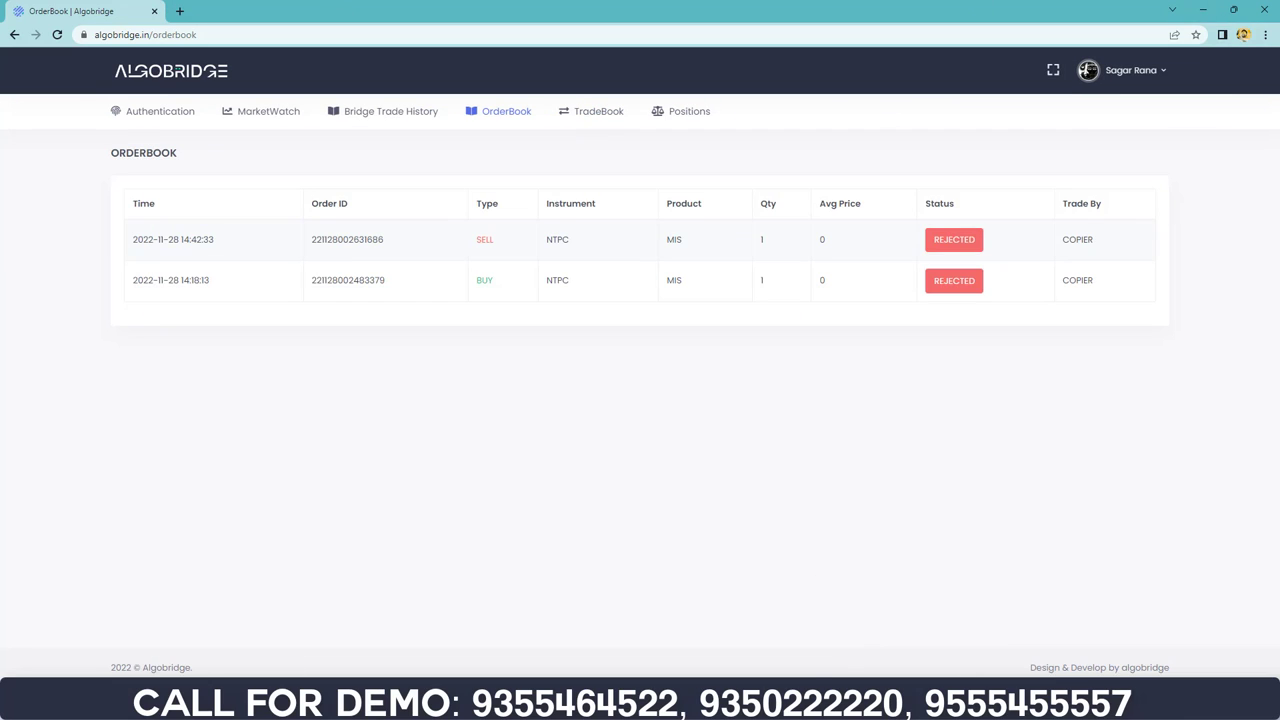
In the first child account's order book, highlight the copied SBIN order row and its time
key(alt+Tab)
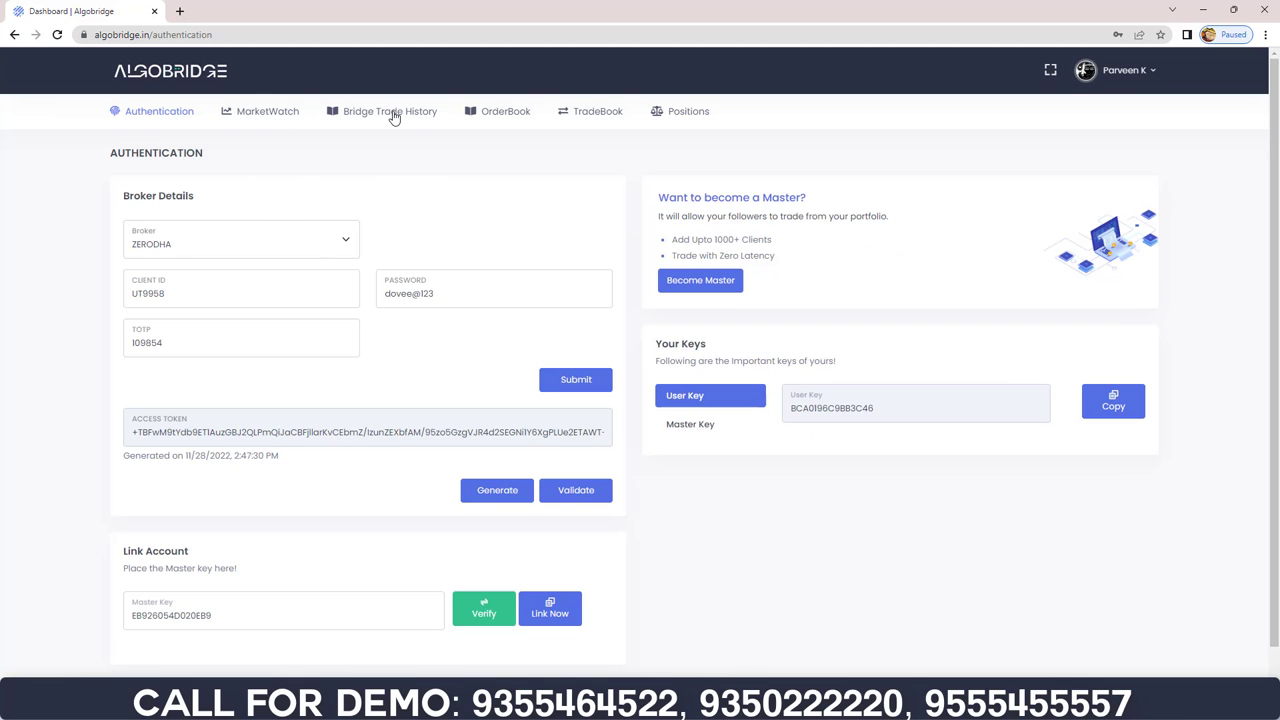
click(480, 113)
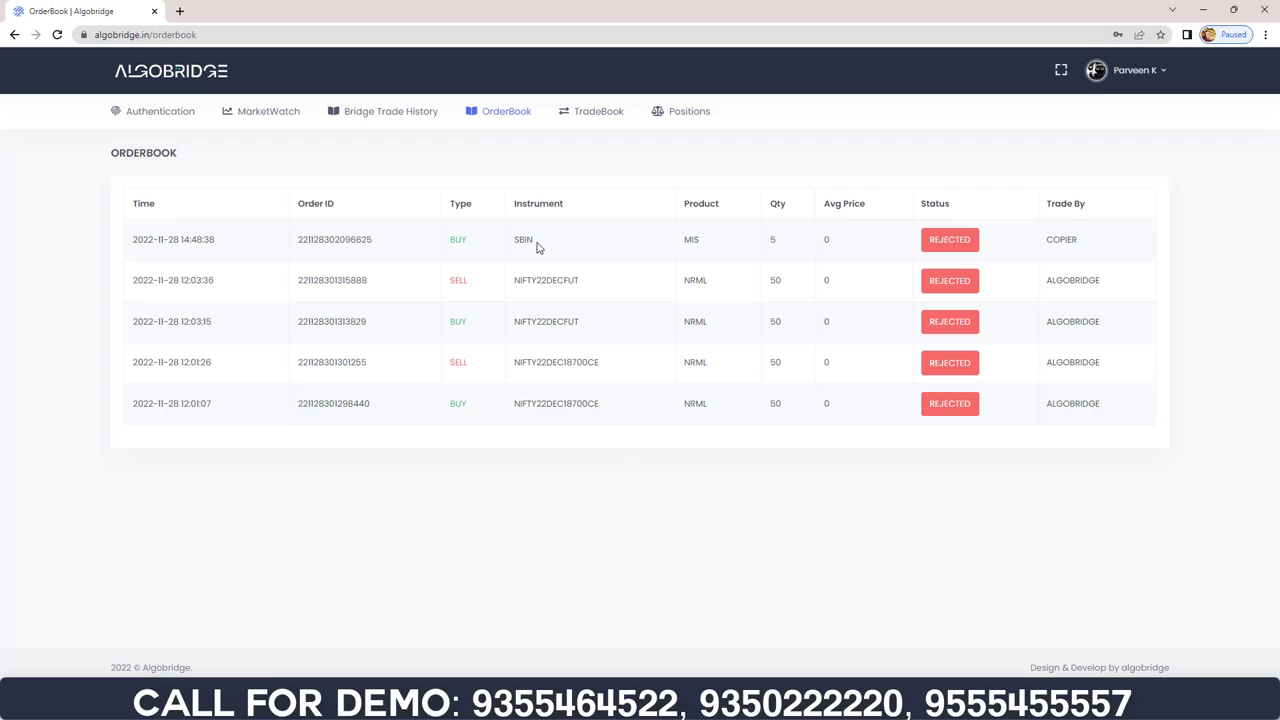
drag(136, 240, 858, 240)
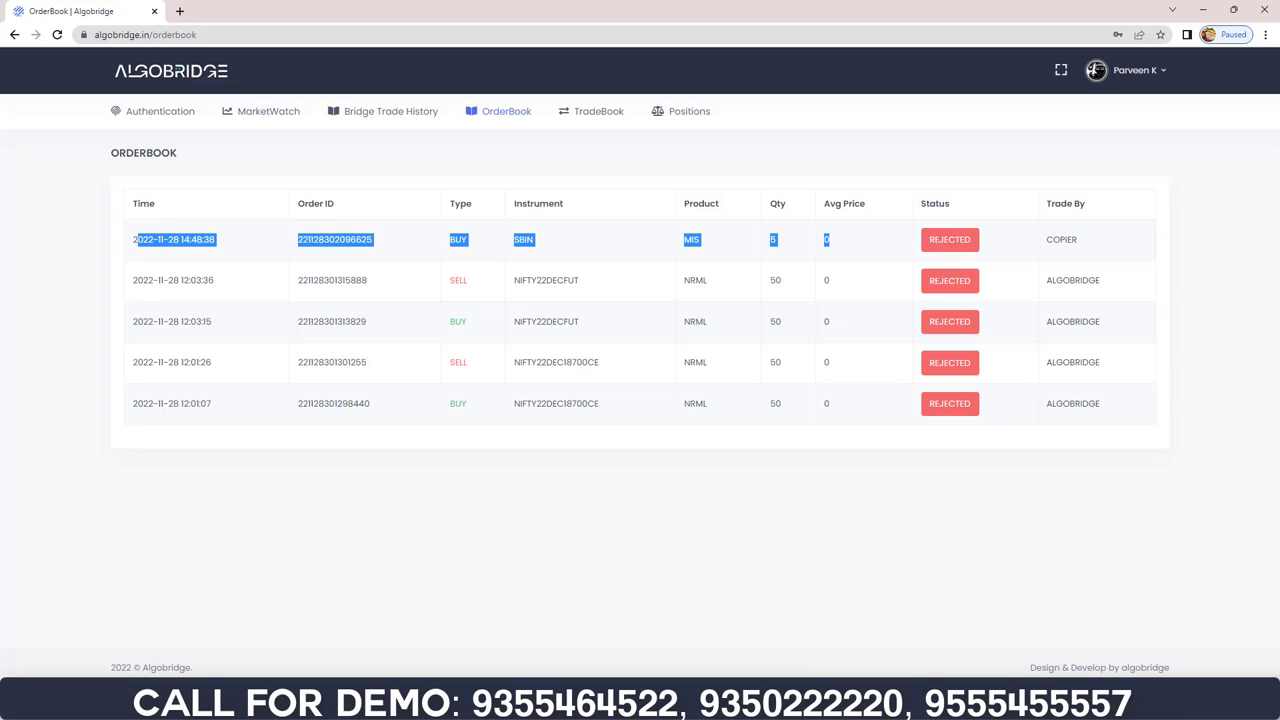
click(215, 244)
drag(214, 243, 174, 242)
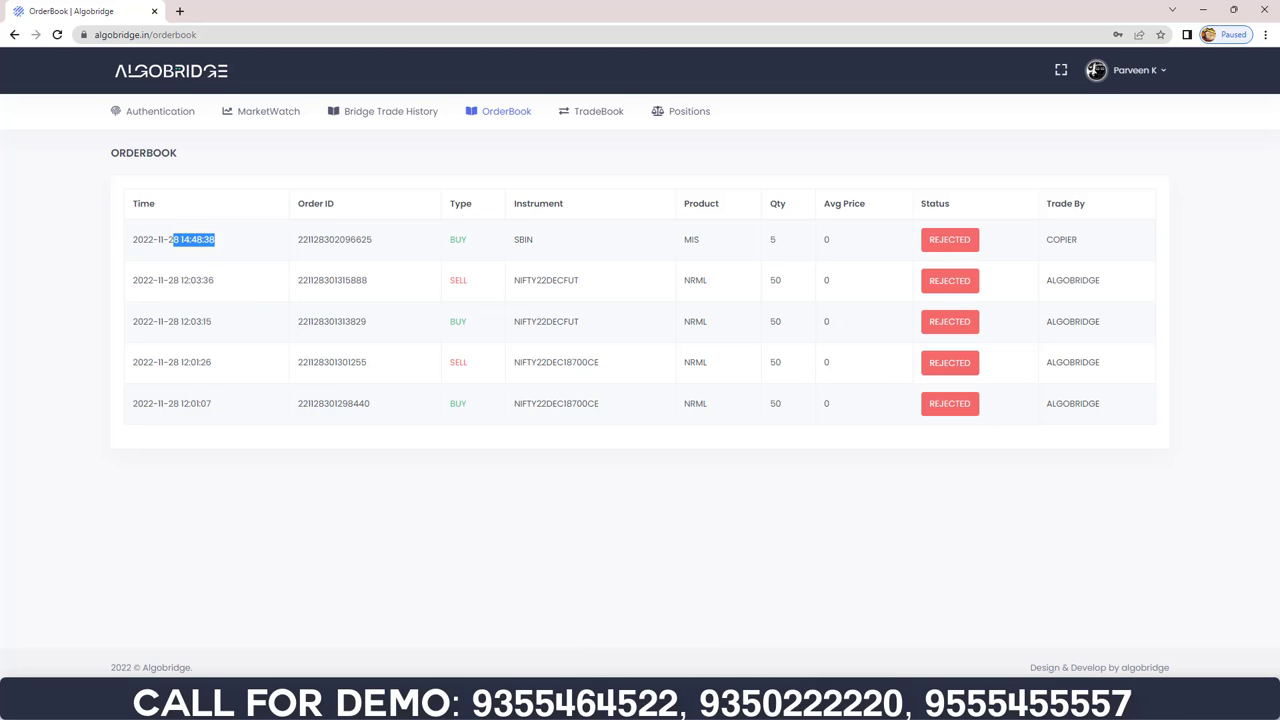
In another child account's order book, mark the SBIN-EQ order time 14:48:38, then switch windows
click(595, 705)
click(604, 660)
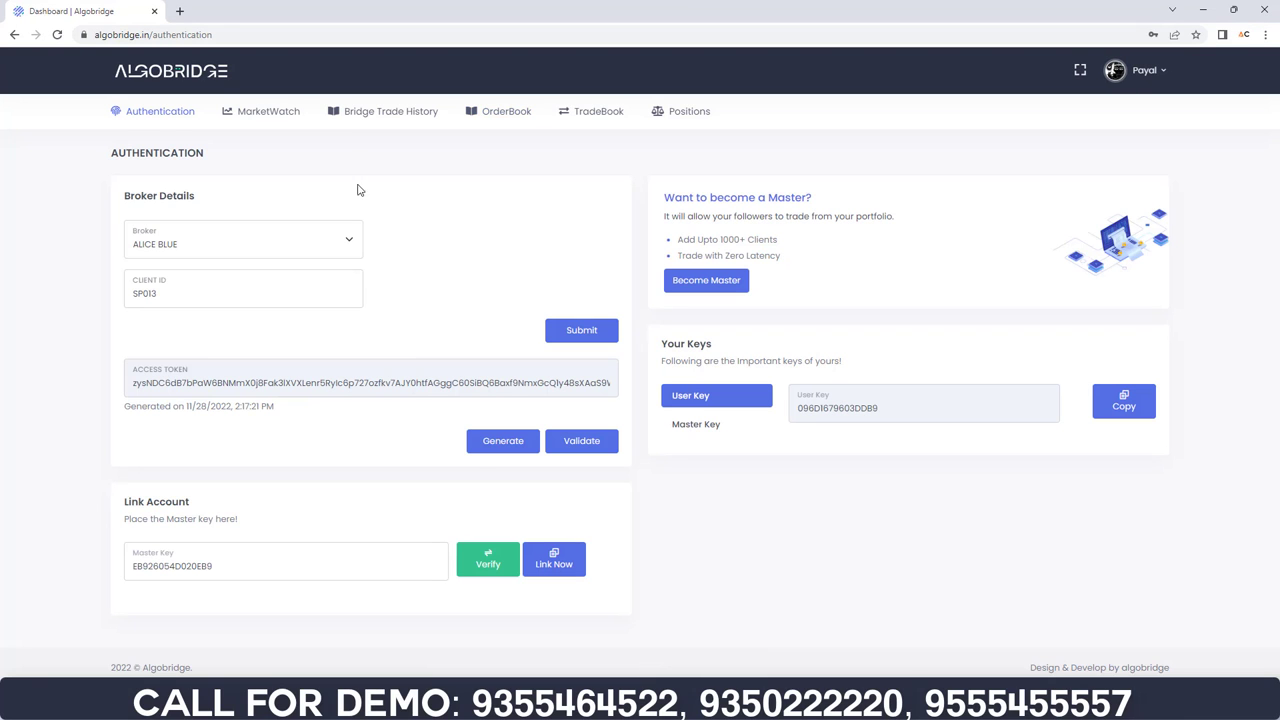
click(508, 115)
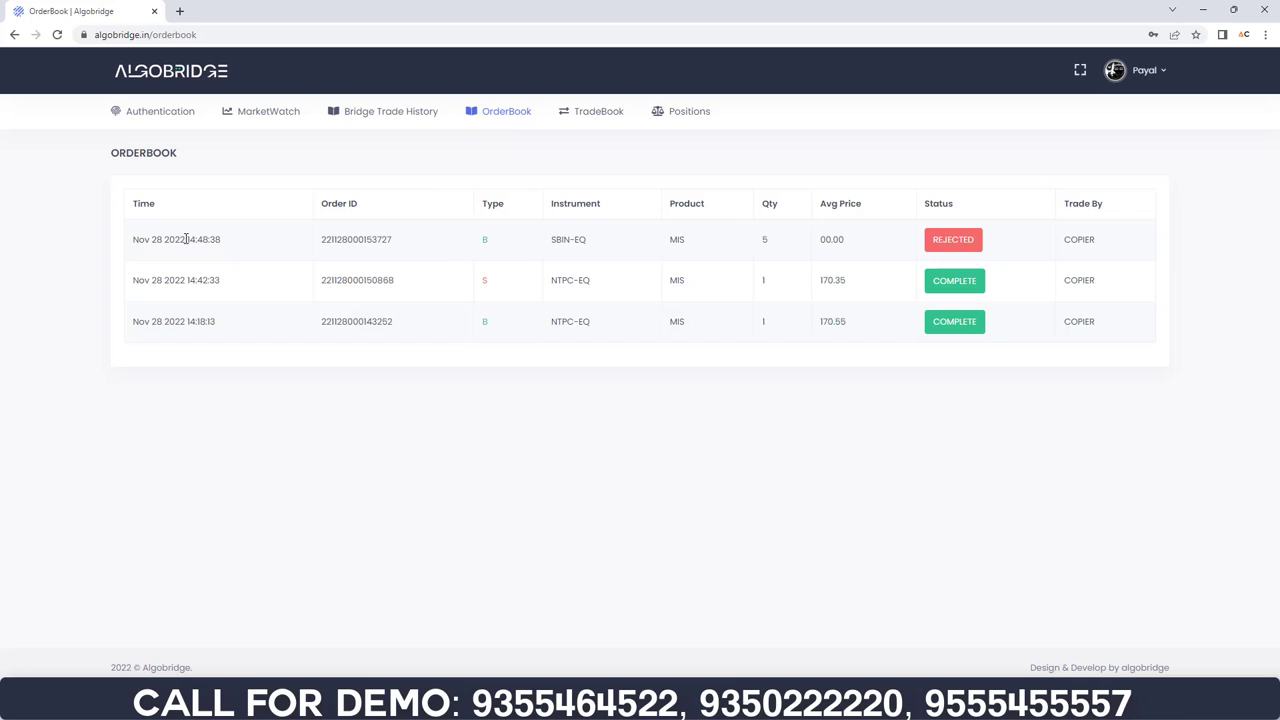
drag(187, 240, 223, 240)
mouse_move(771, 708)
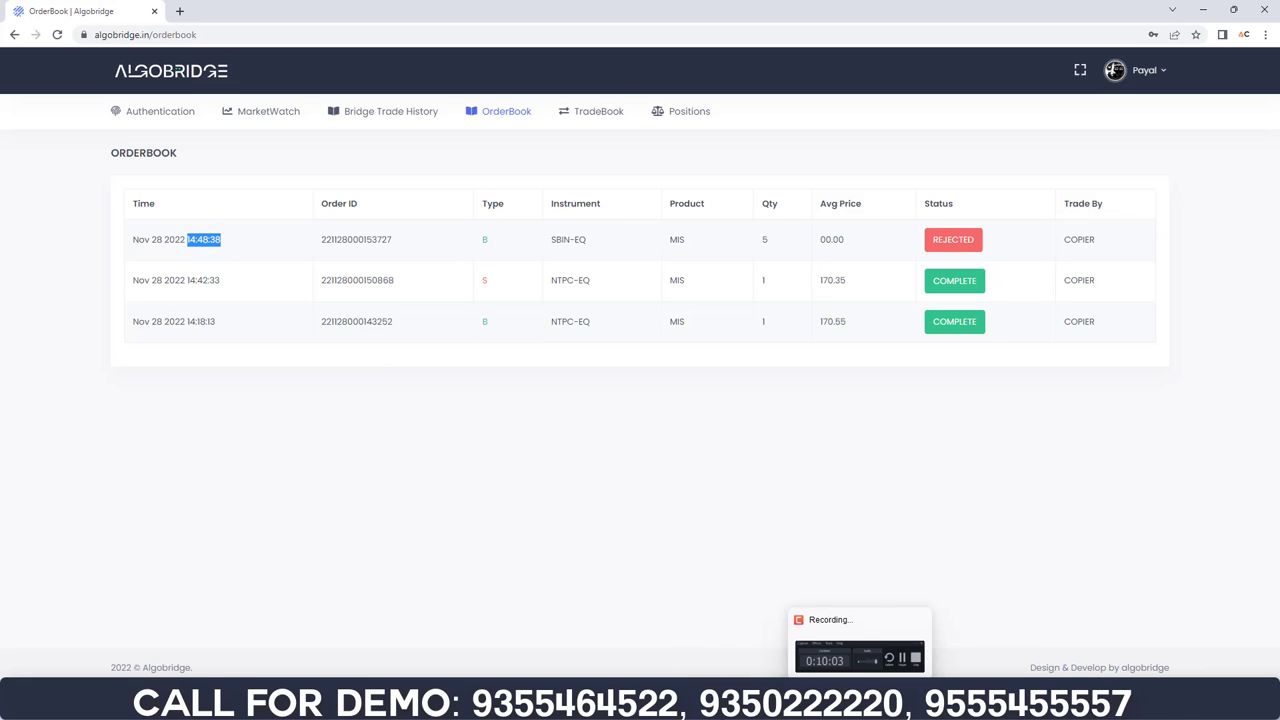
click(820, 708)
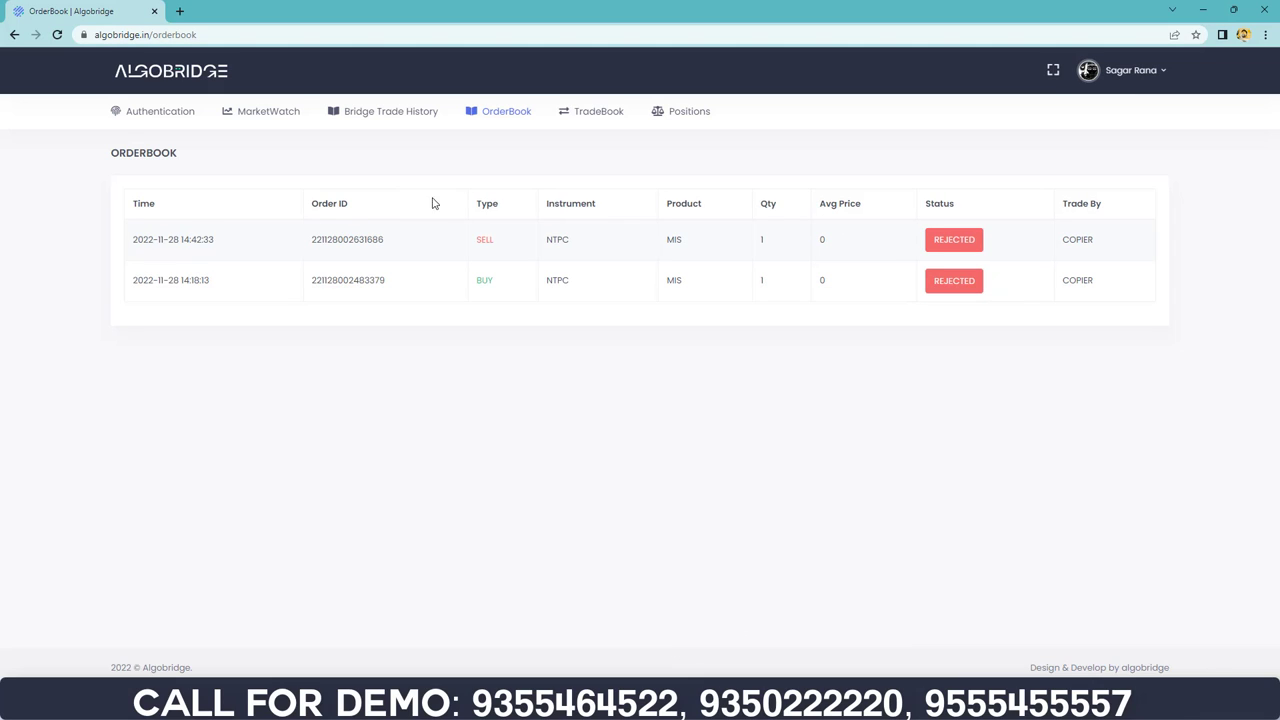
Reload the child order book, highlight the new SBIN BUY row, then open the master's TradeBook
click(485, 122)
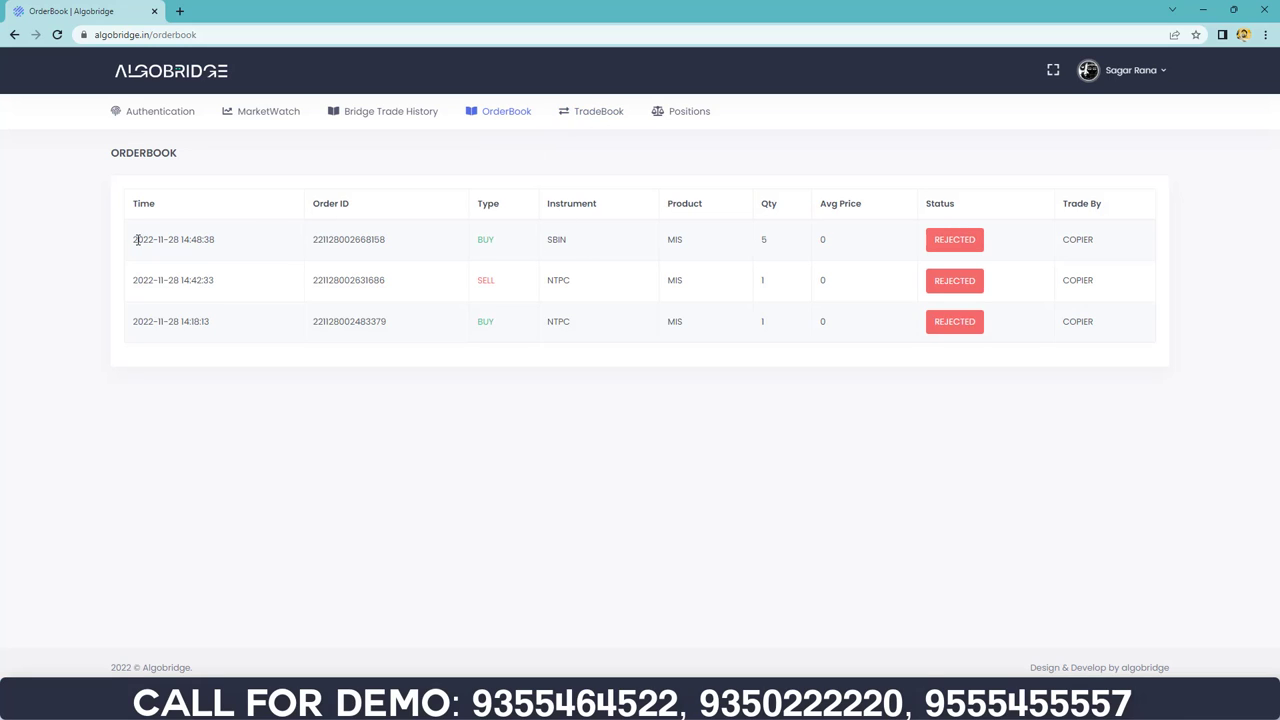
drag(137, 240, 1152, 222)
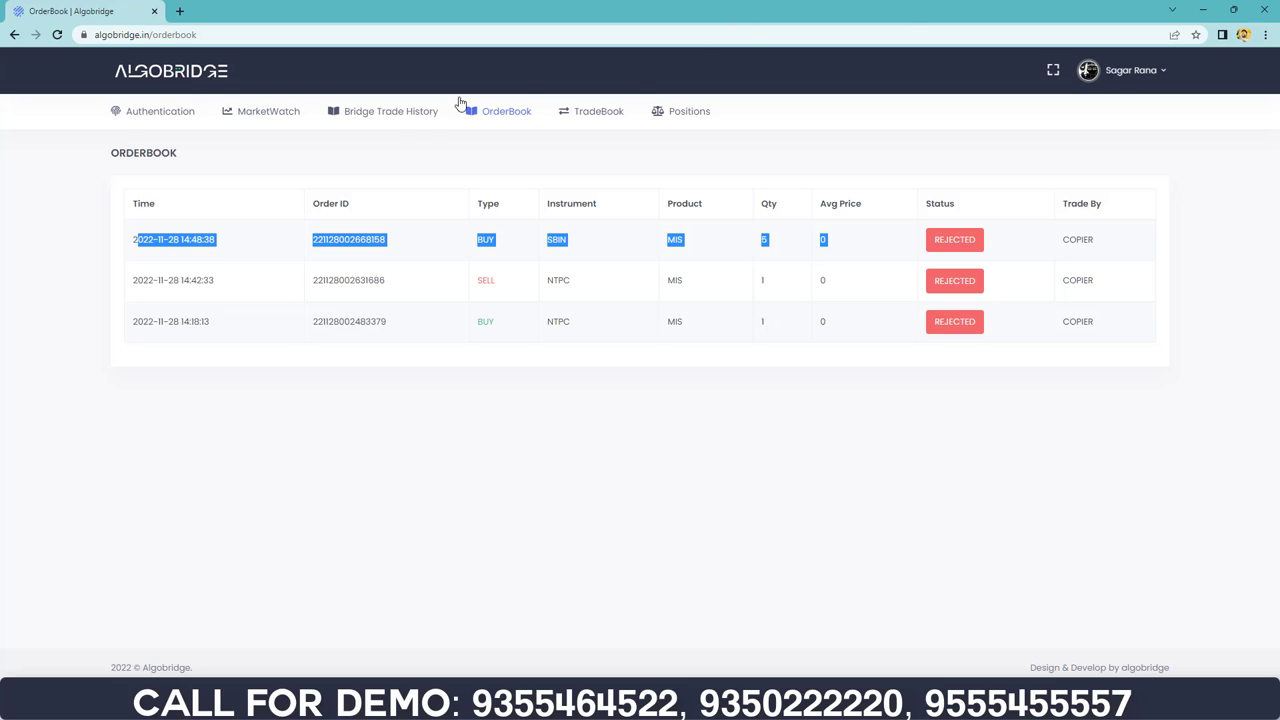
click(258, 113)
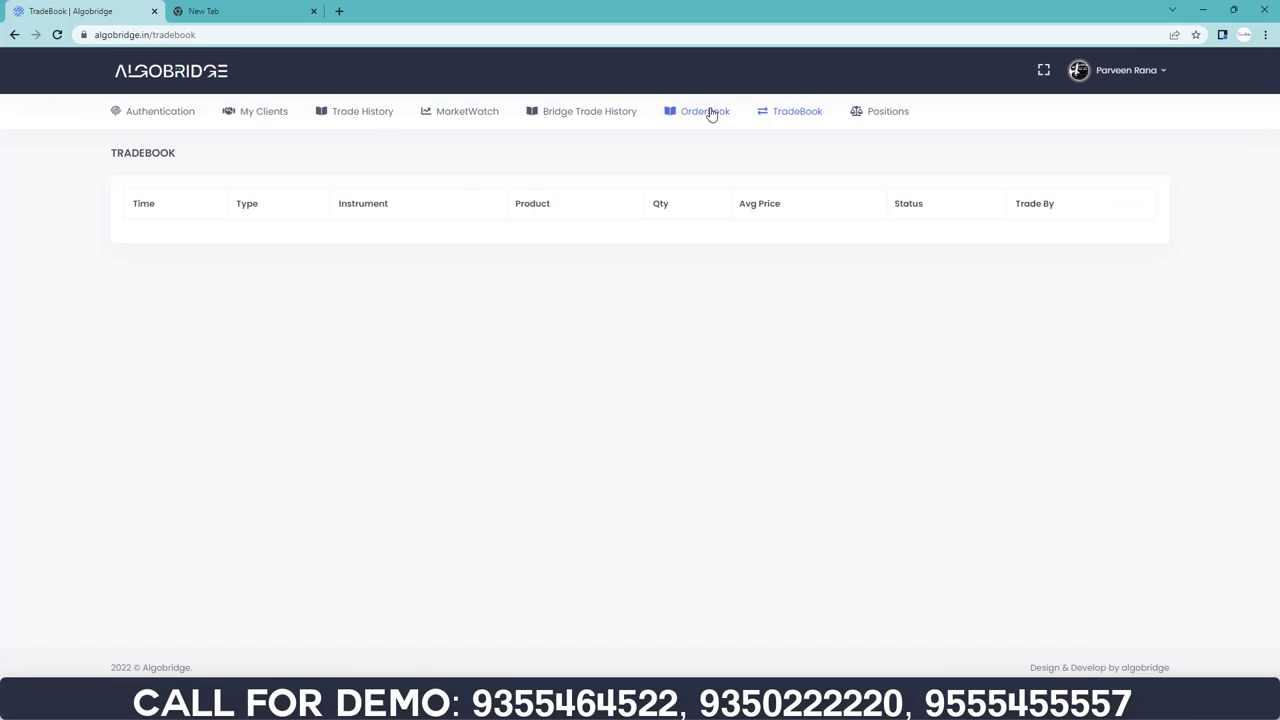
Open the master's Settings, highlight the enabled Copy Tradebook toggle, then return to TradeBook
click(1135, 72)
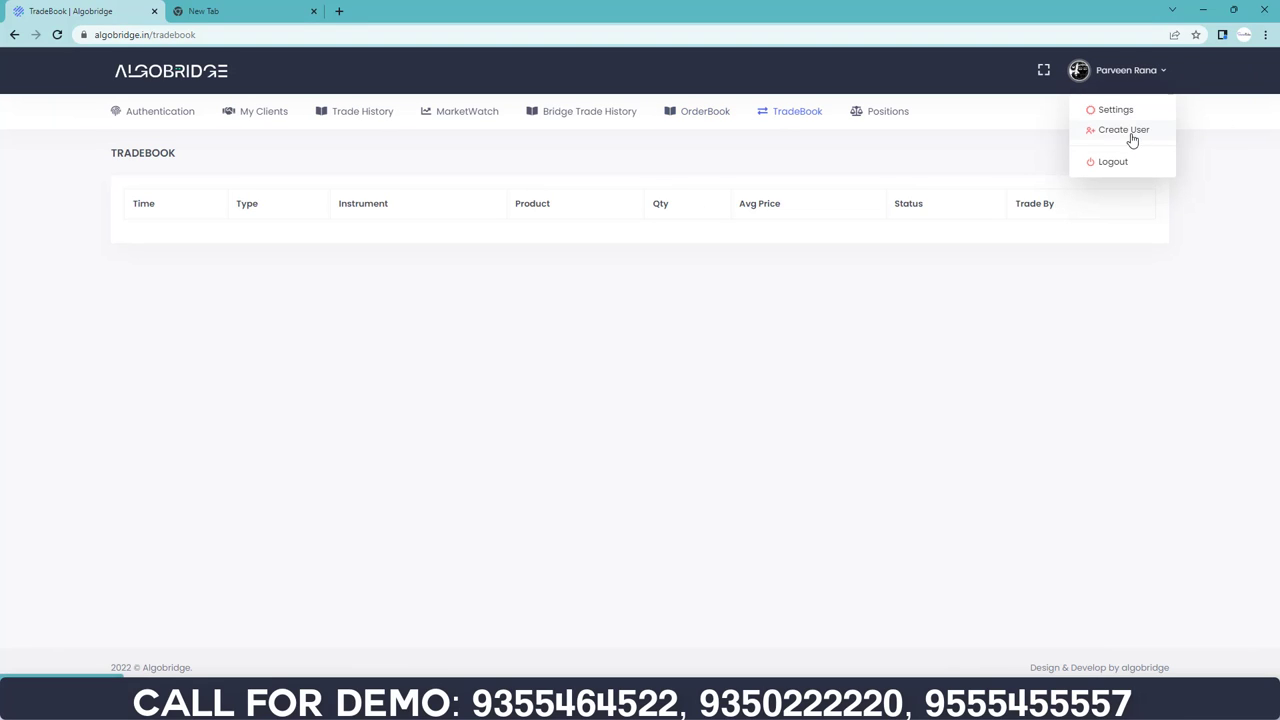
click(1112, 108)
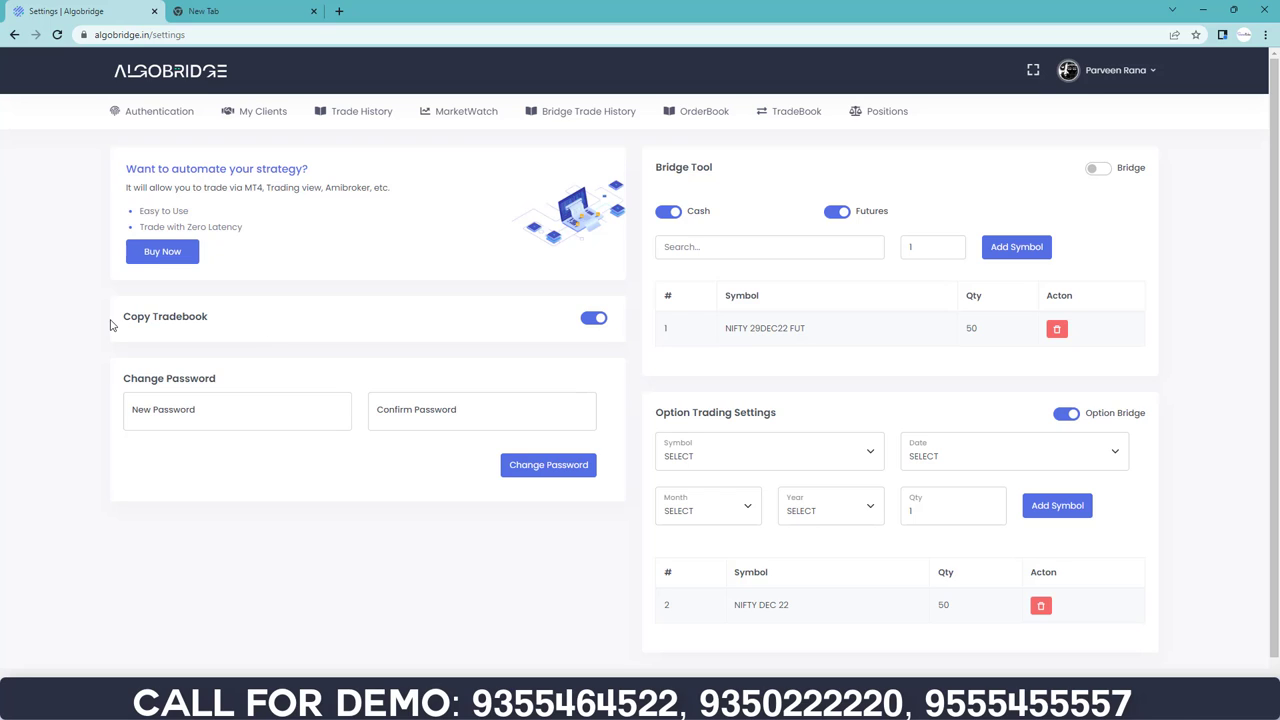
drag(123, 314, 272, 318)
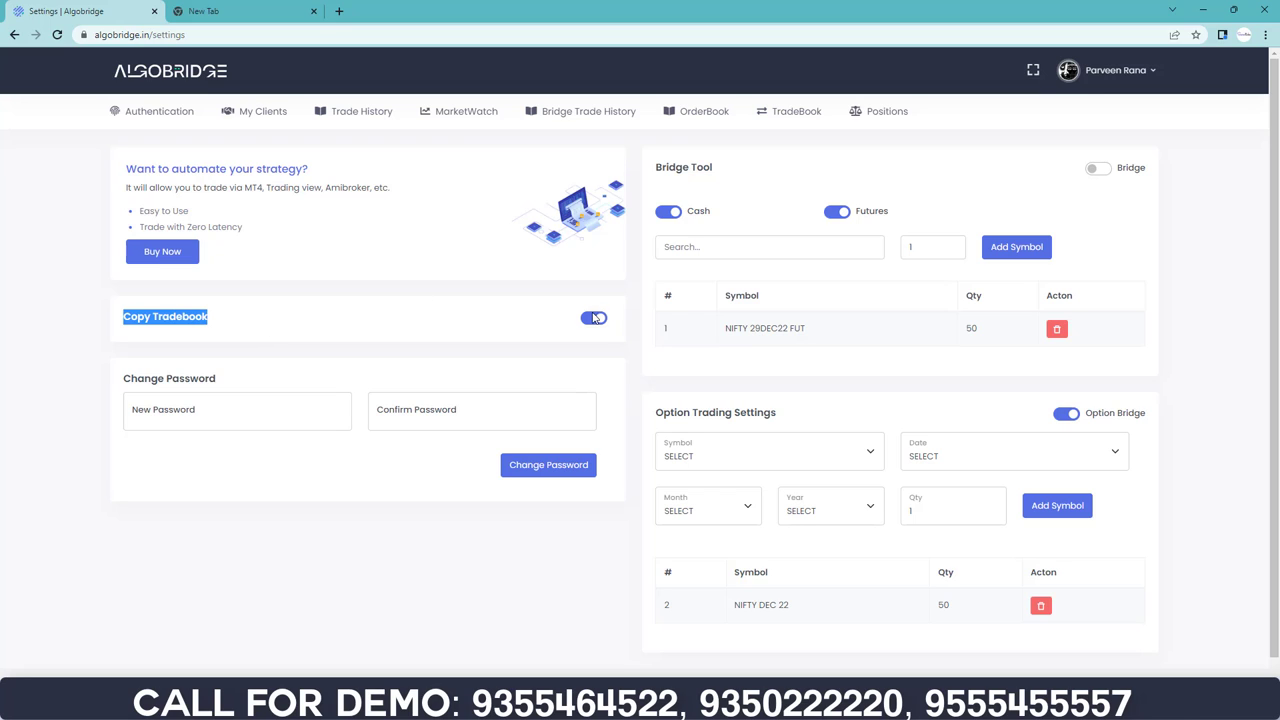
click(796, 110)
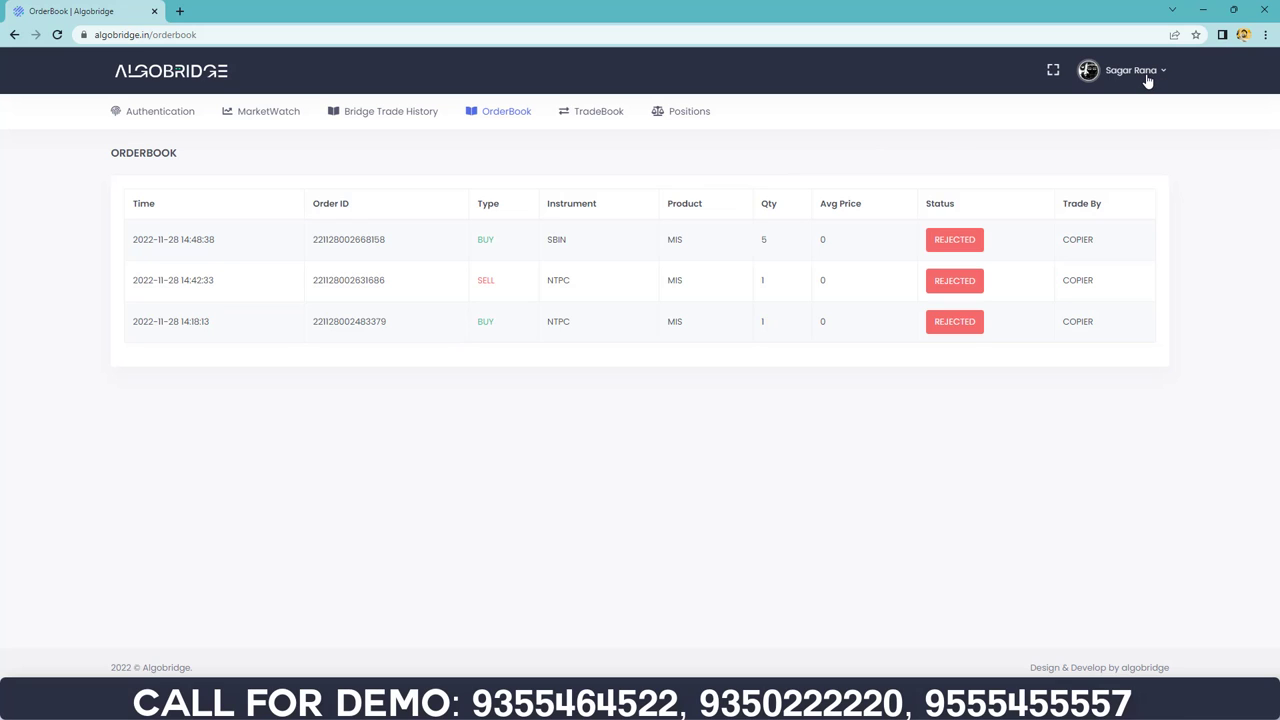
Browse the child account's Authentication, MarketWatch, OrderBook, TradeBook and Positions pages
click(162, 113)
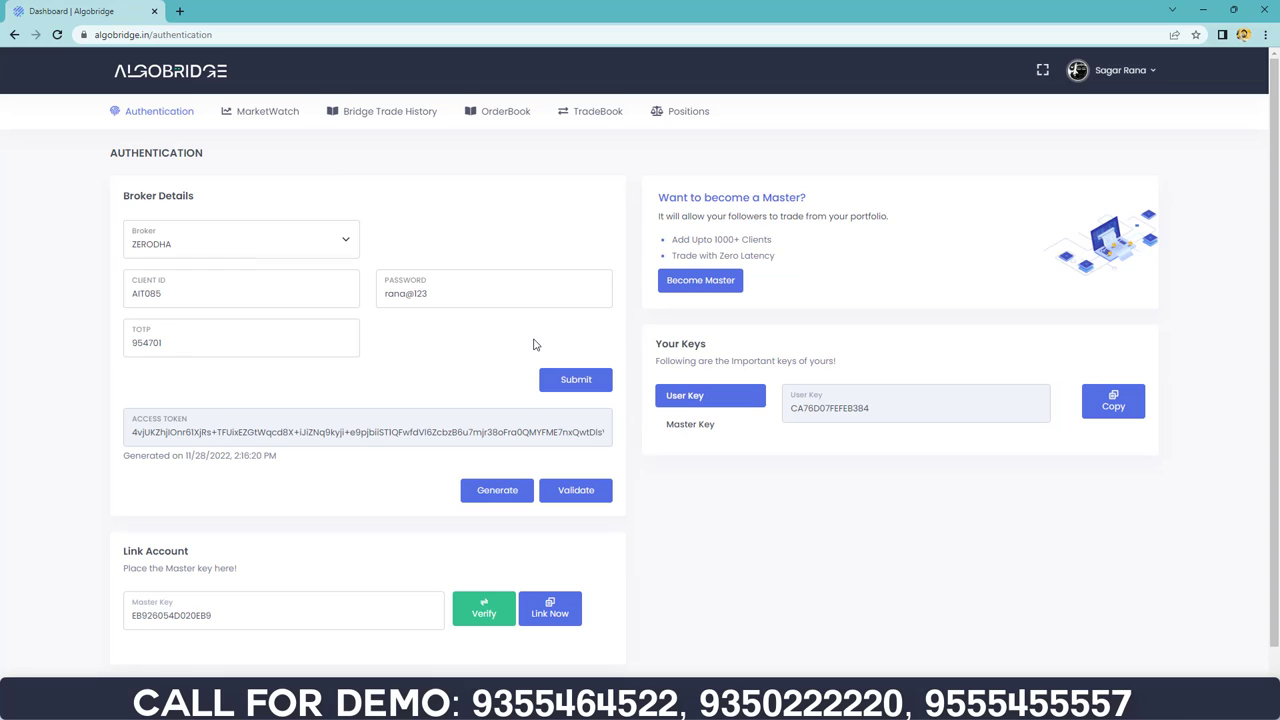
click(278, 117)
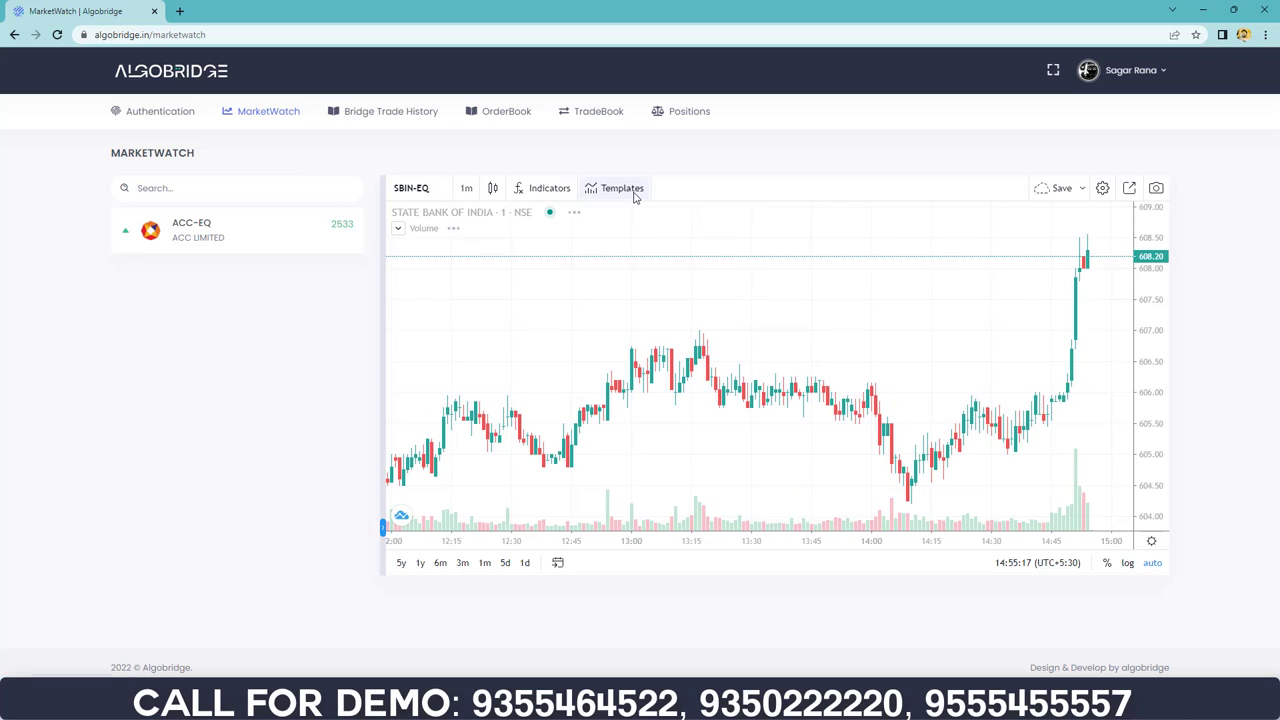
mouse_move(192, 232)
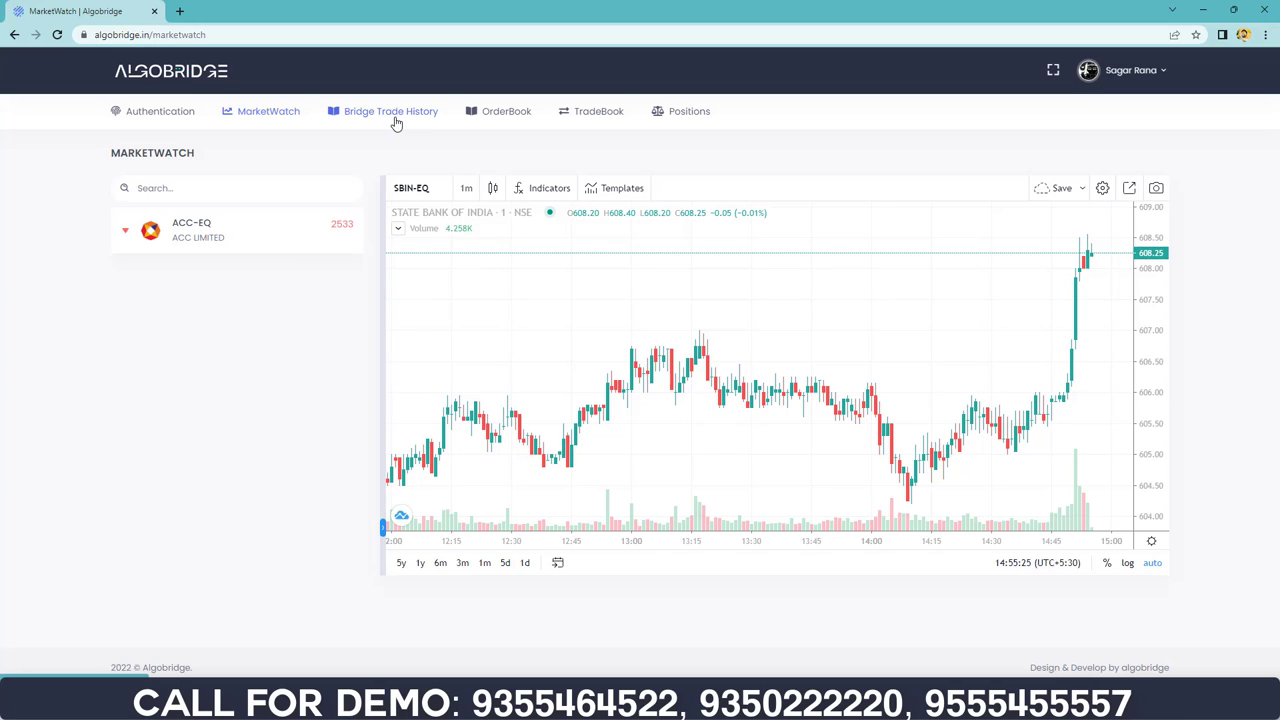
click(500, 117)
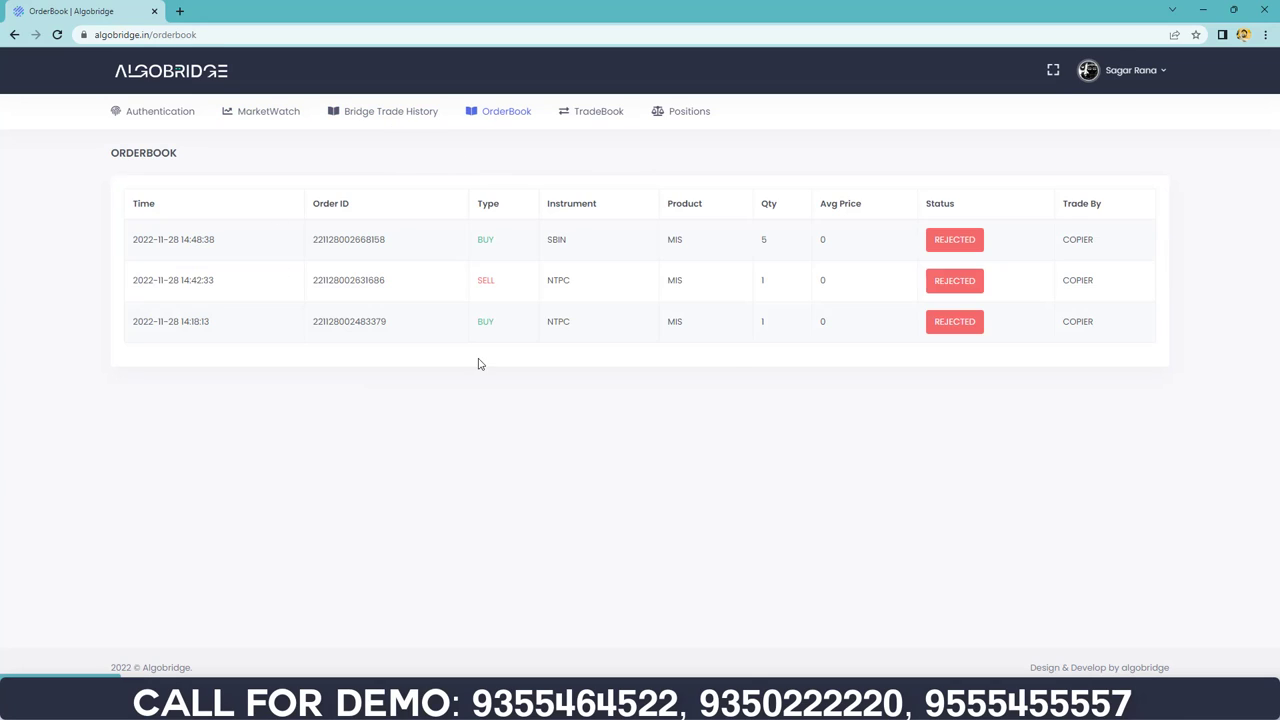
click(606, 113)
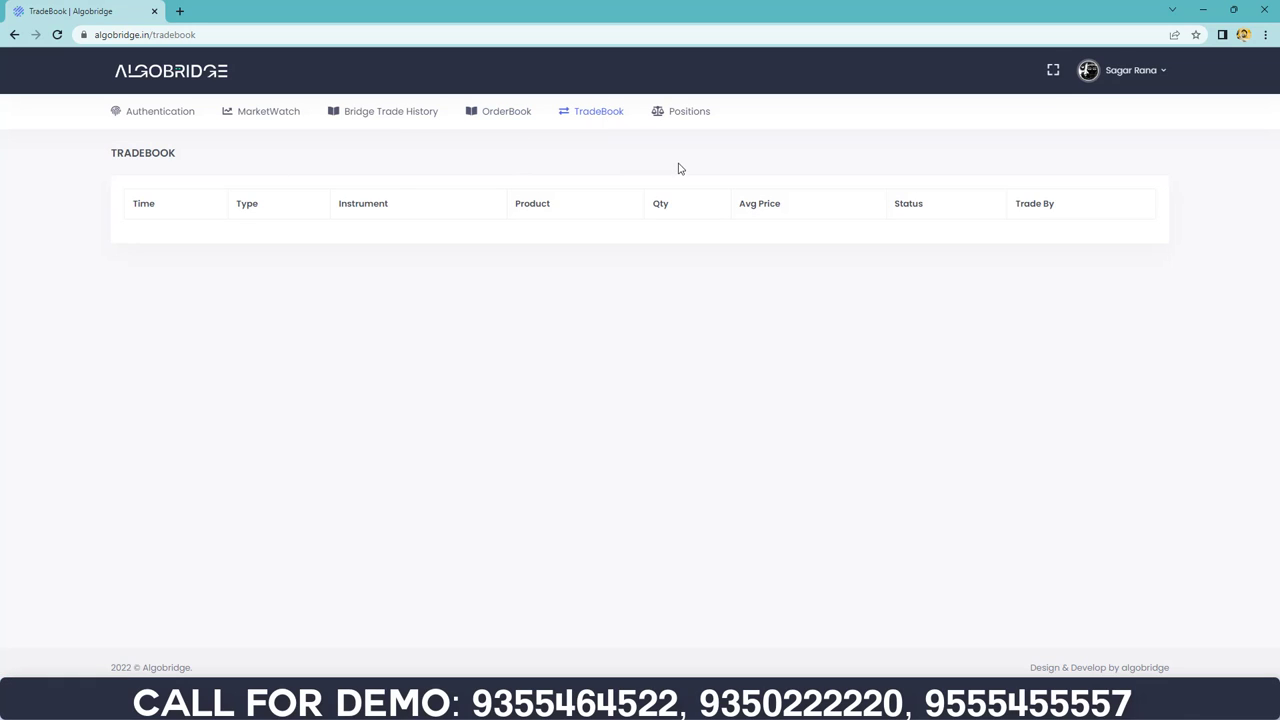
click(690, 113)
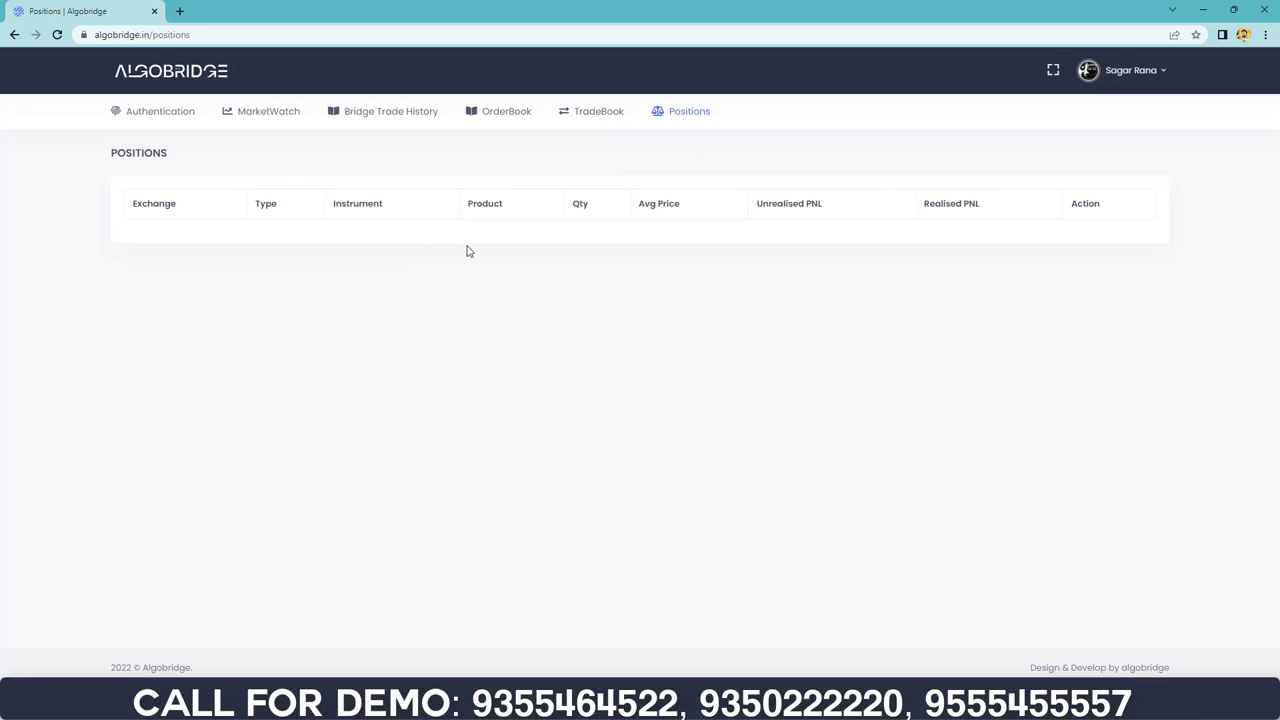
Check Bridge Trade History, then open the account Settings page from the profile menu
click(372, 118)
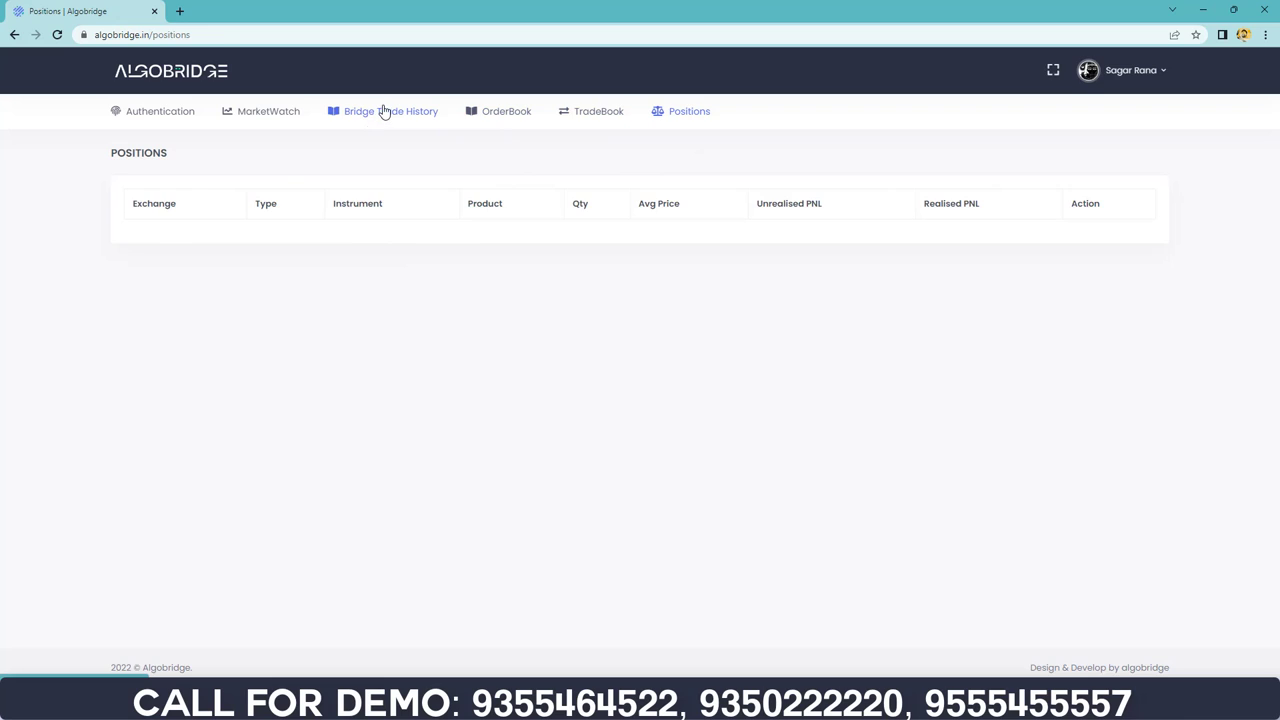
click(146, 118)
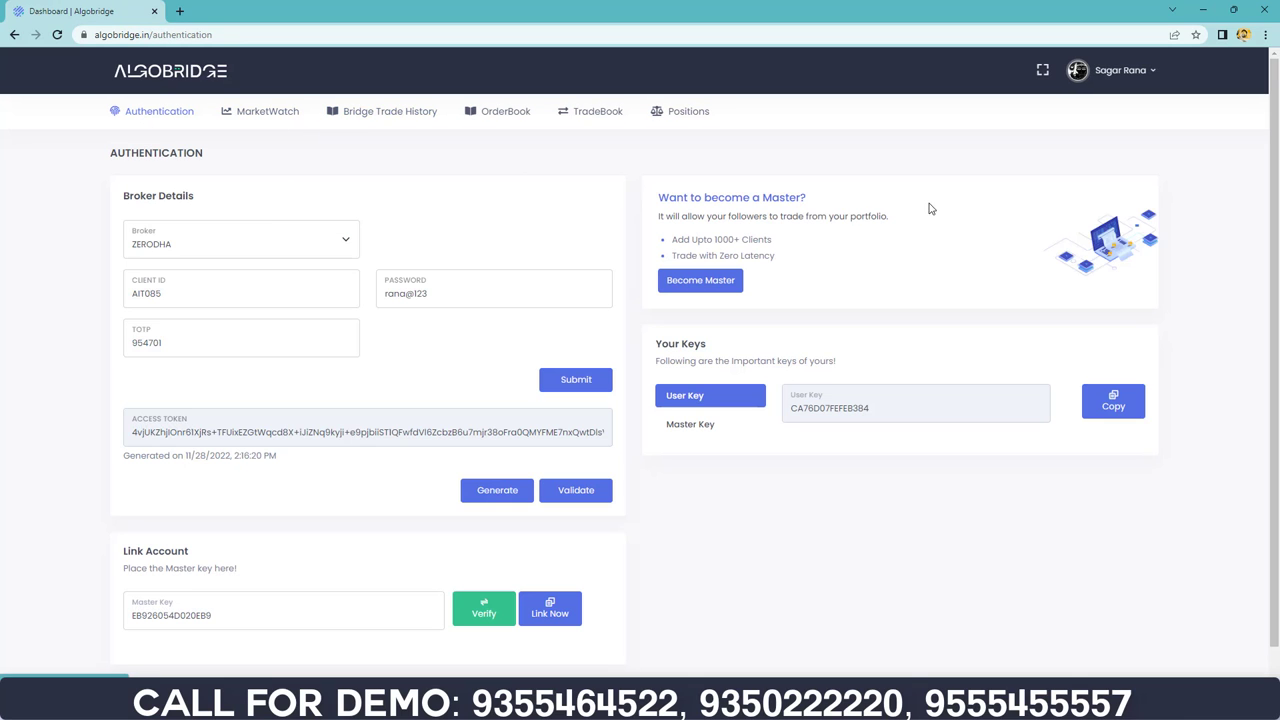
click(1146, 75)
click(1092, 109)
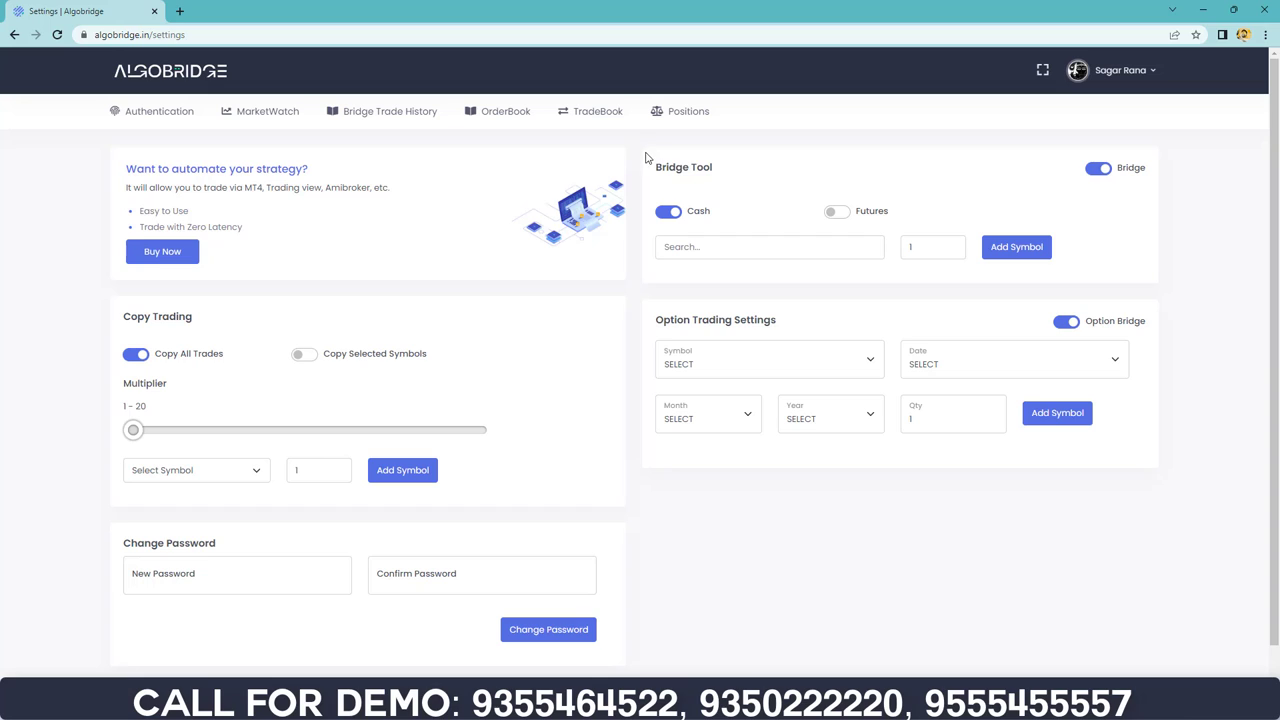
drag(653, 167, 728, 172)
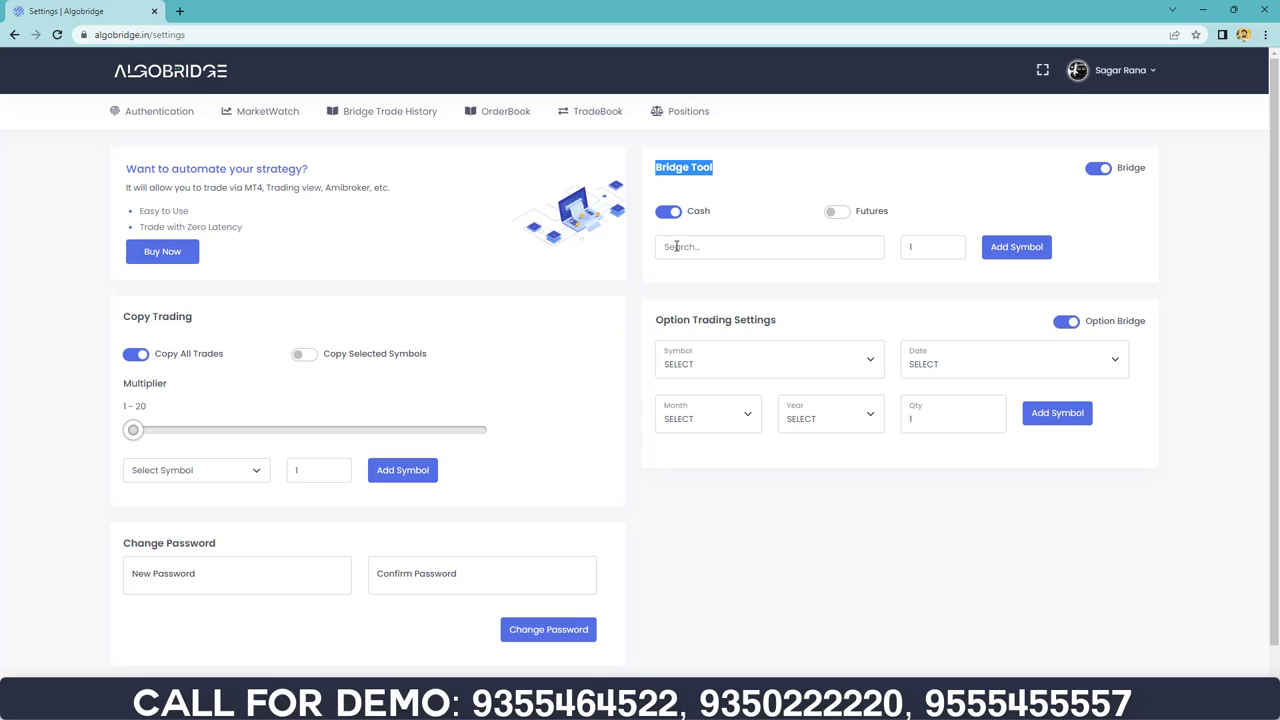
Add ACC LIMITED to the Bridge Tool symbol list with quantity 1
click(676, 246)
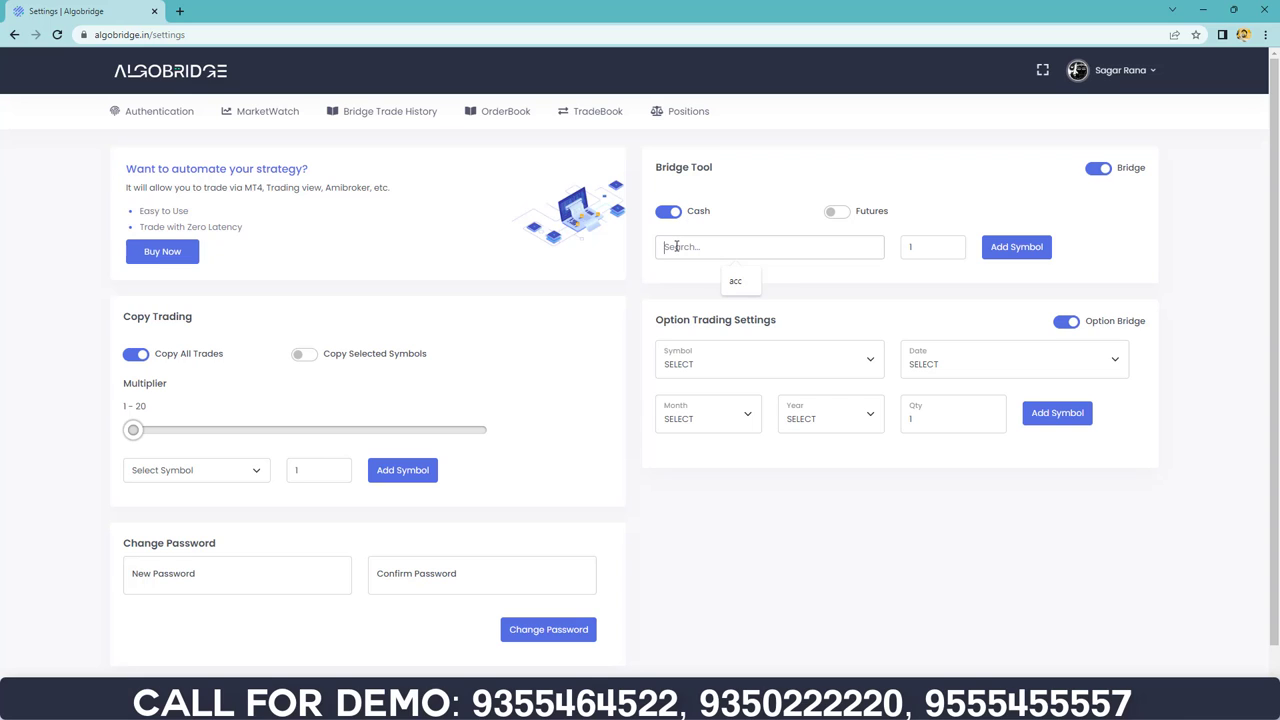
click(736, 281)
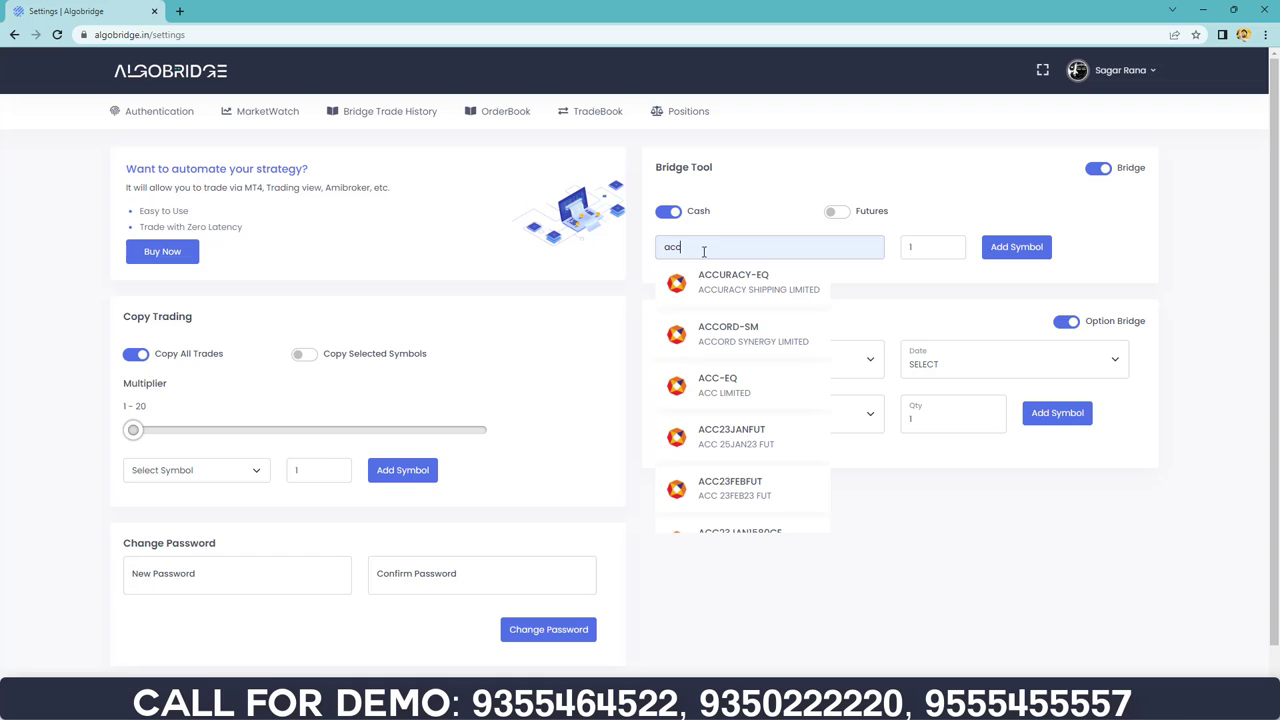
click(716, 386)
click(1022, 248)
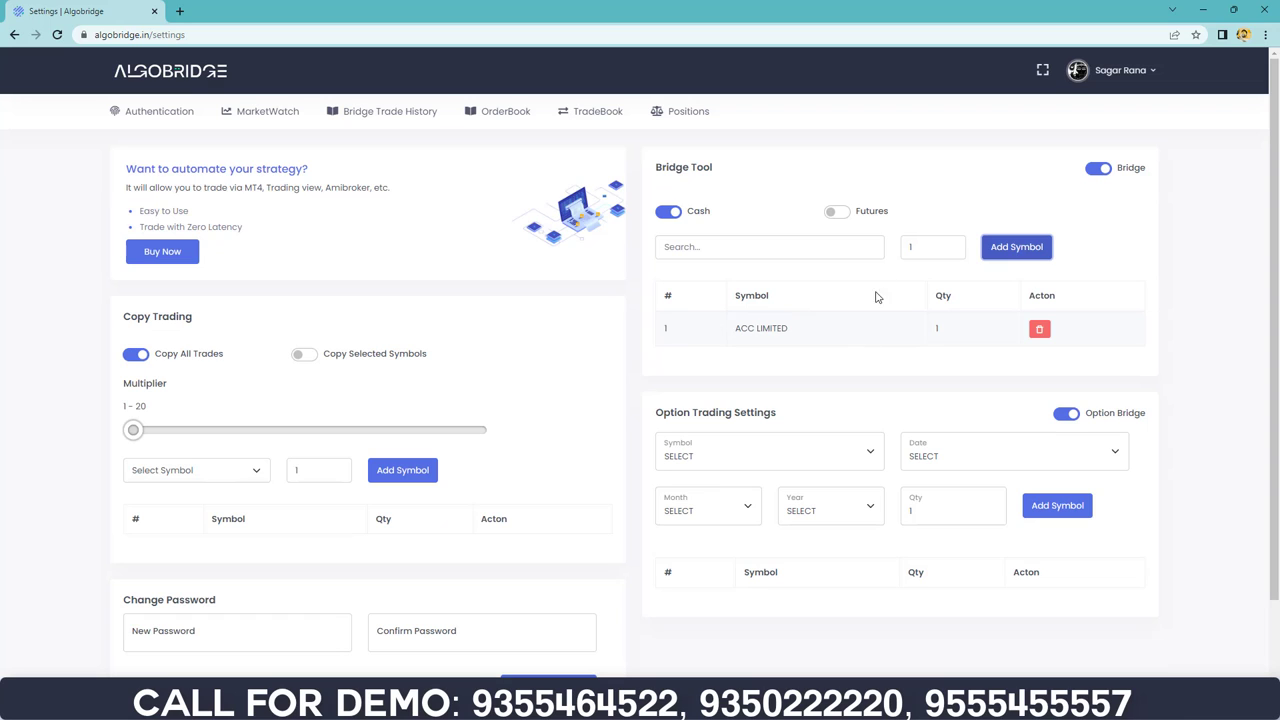
Enable Futures and add ACC 29DEC22 FUT with quantity 500 to the bridge list
click(835, 214)
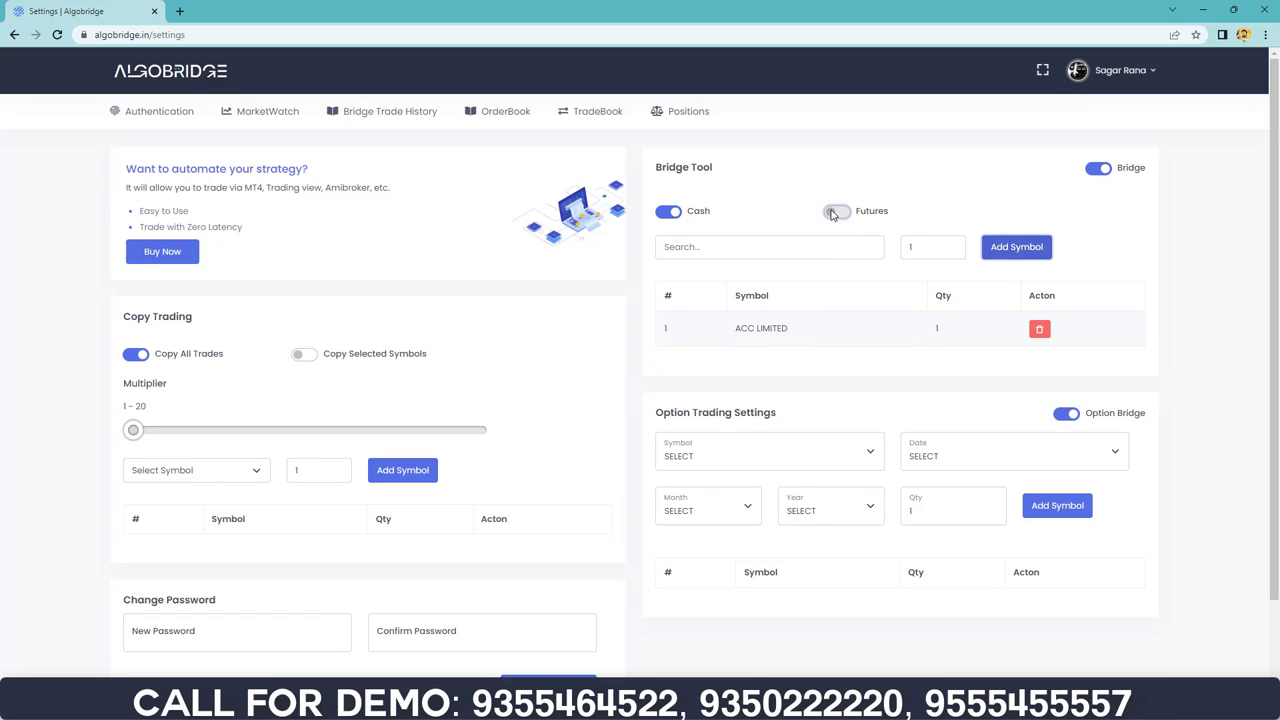
click(695, 248)
text(acc)
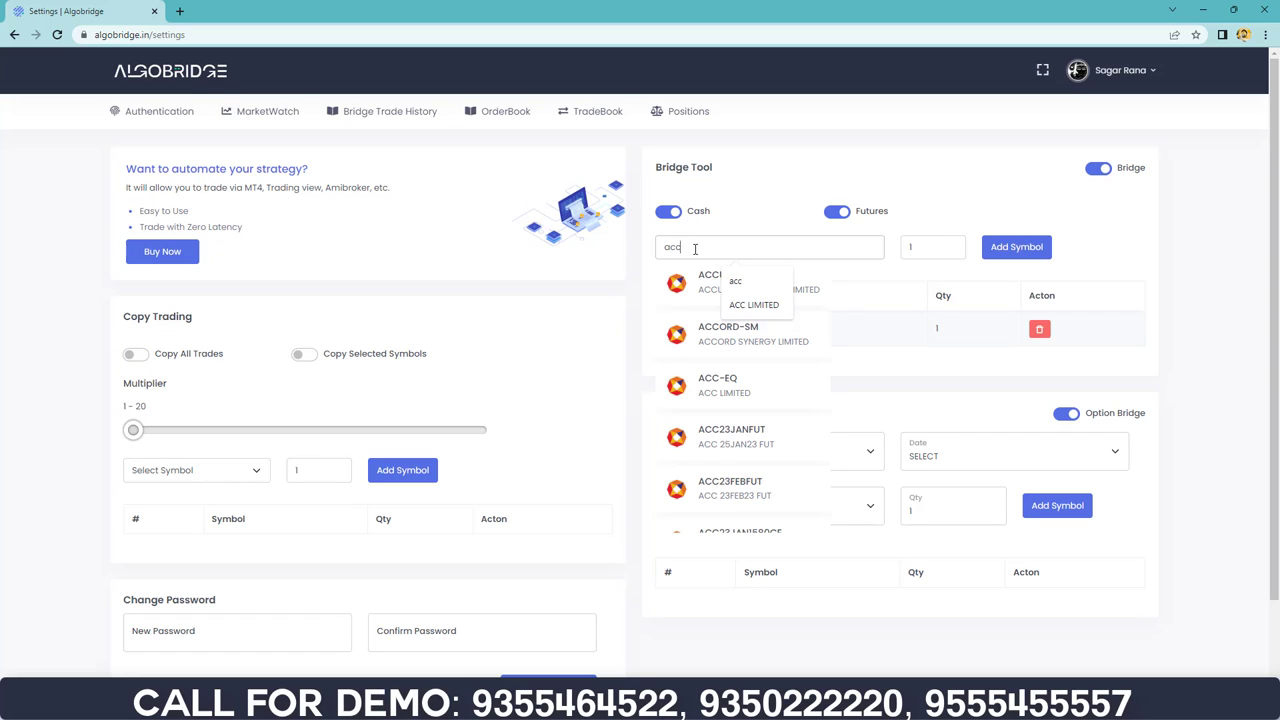
text( l)
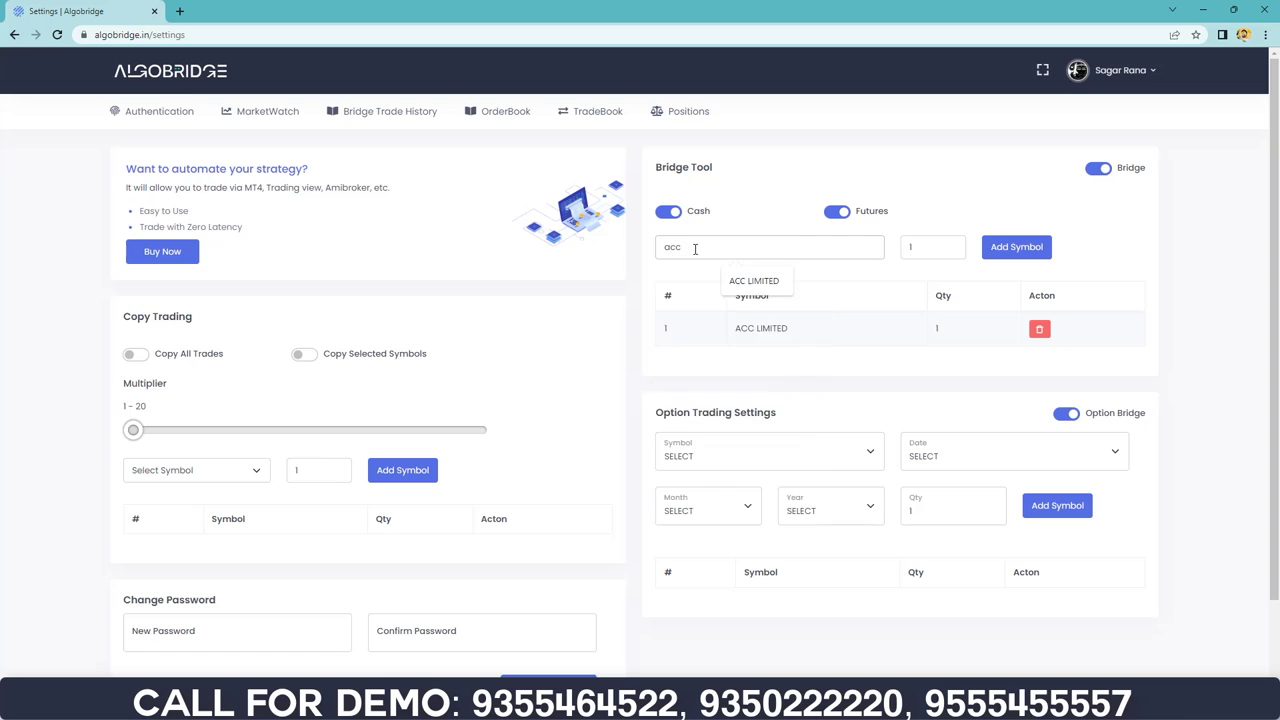
text(ec)
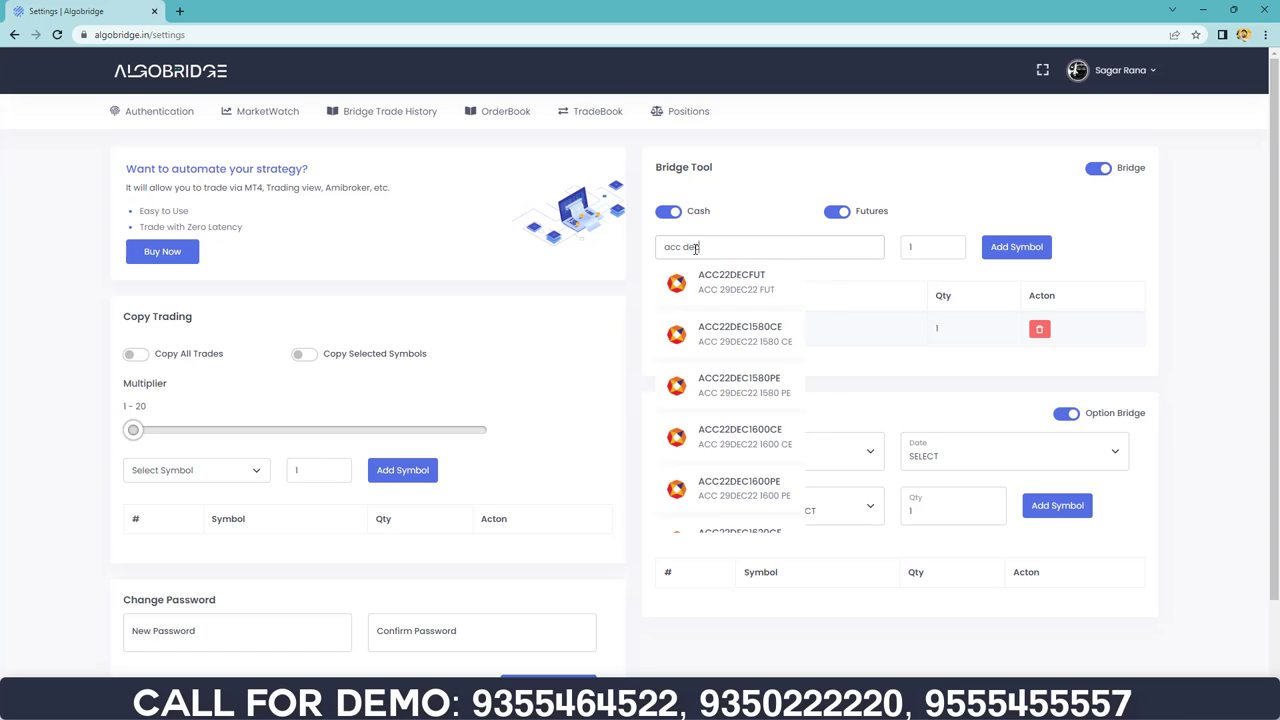
click(743, 286)
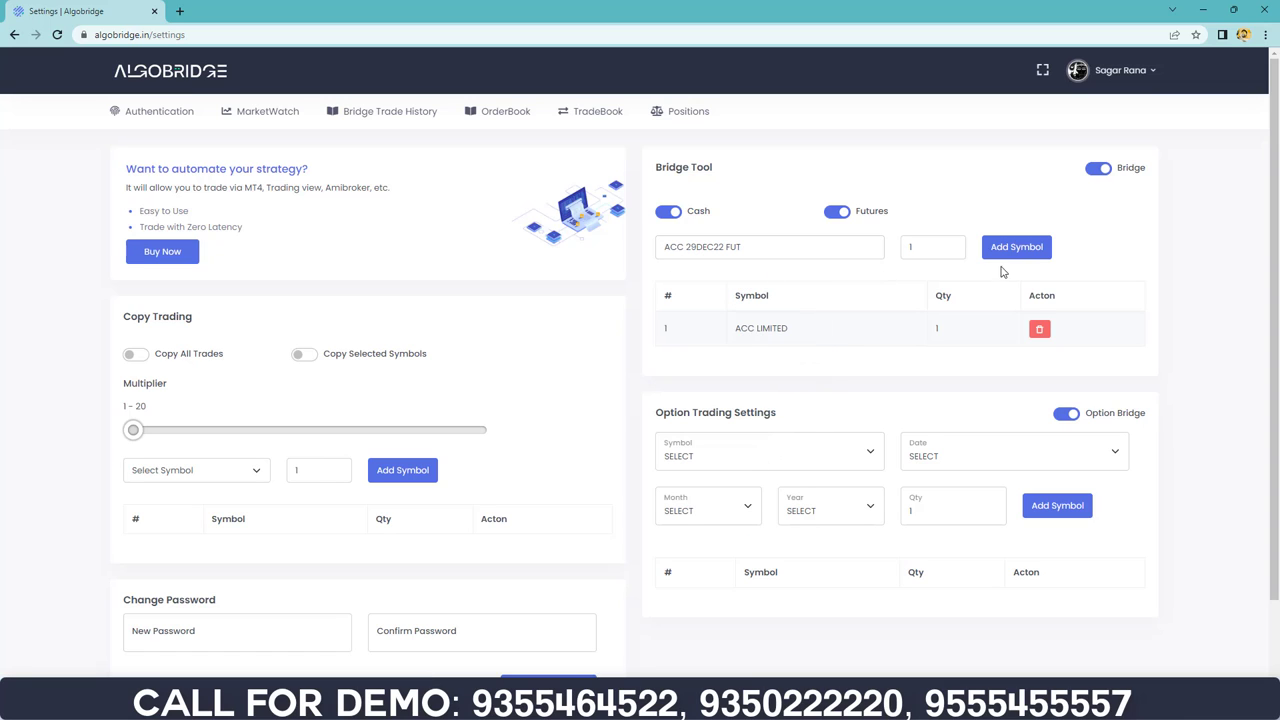
double_click(937, 246)
text(500)
click(1020, 252)
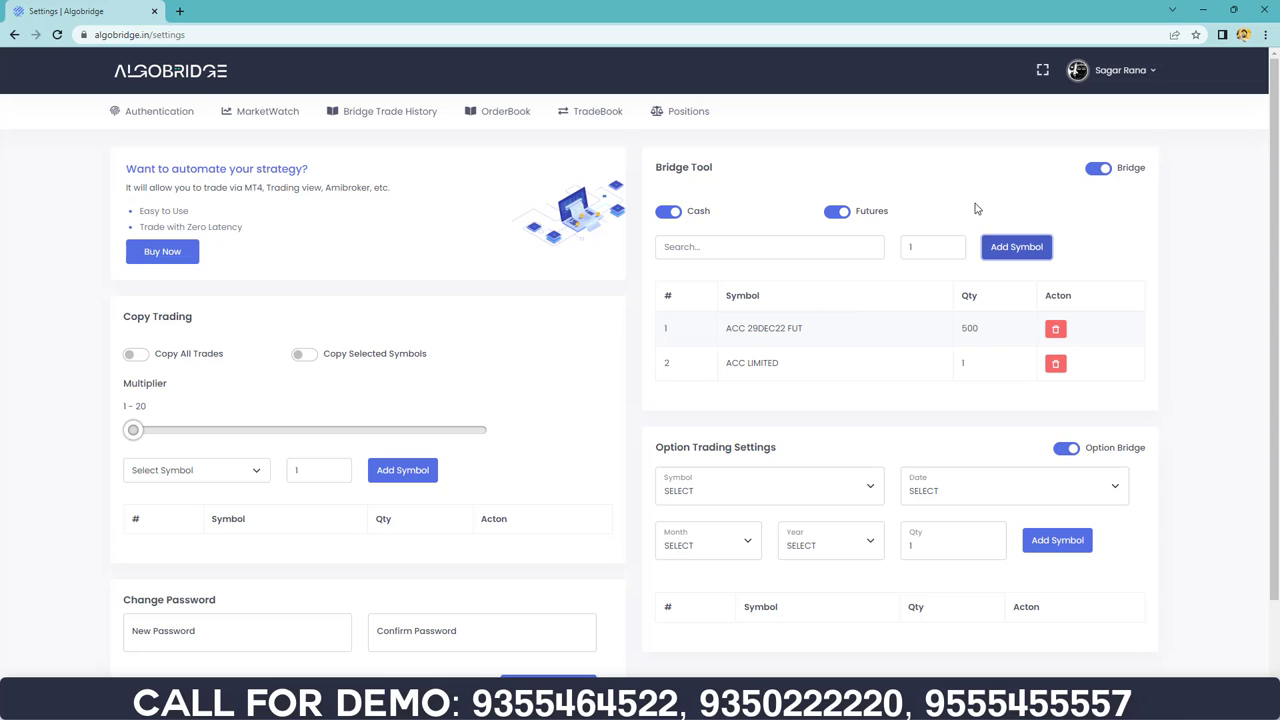
scroll(965, 245, down, 1)
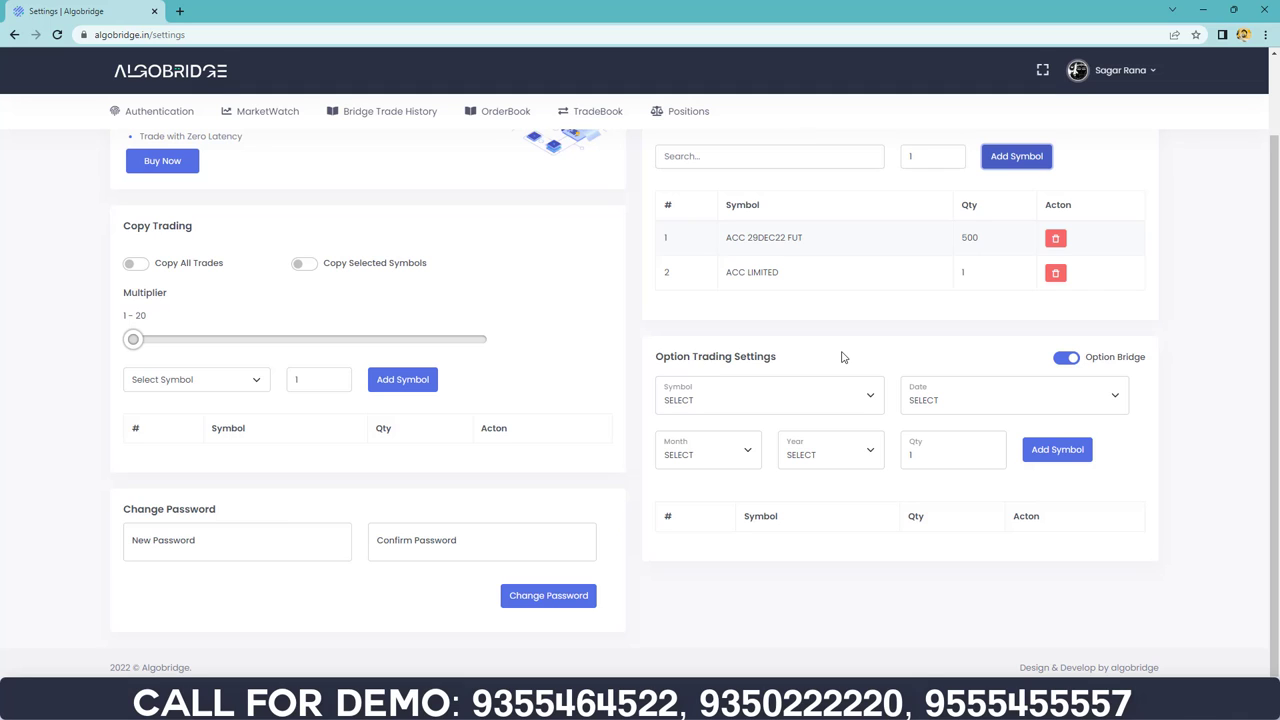
Add the NIFTY option expiring 01 DEC 22 with quantity 50 to Option Trading Settings
click(773, 401)
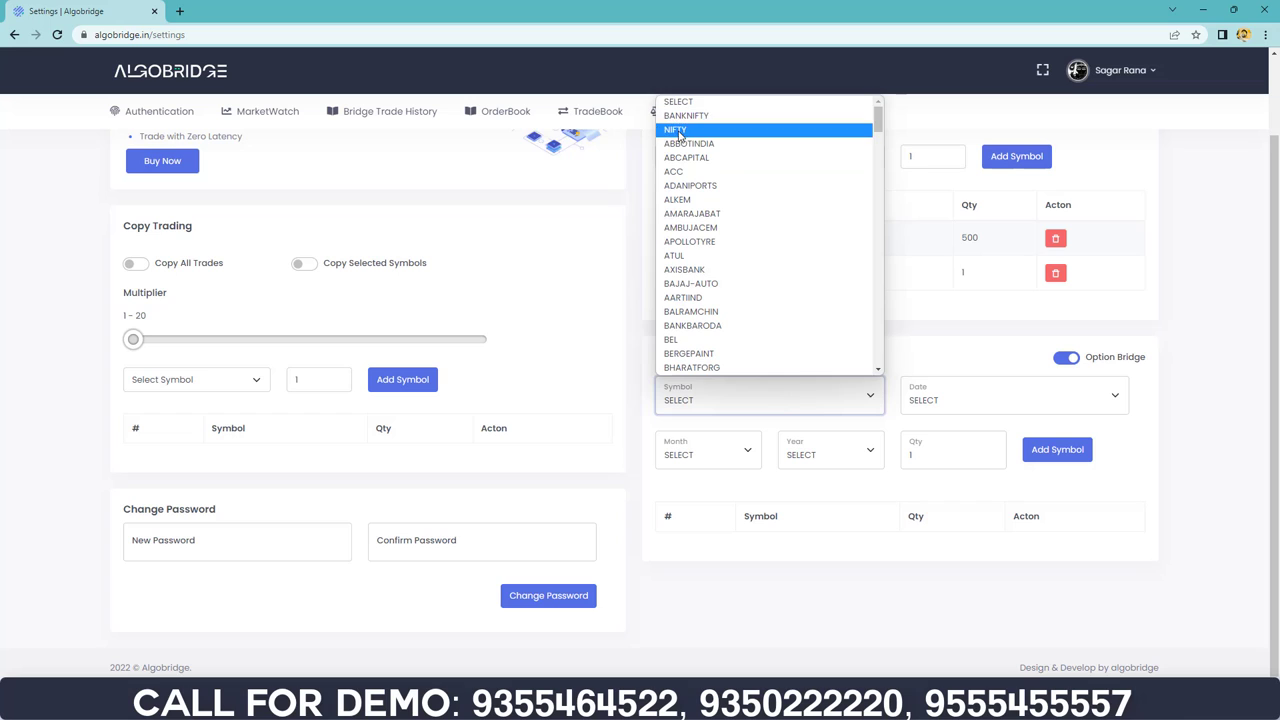
click(677, 133)
click(962, 410)
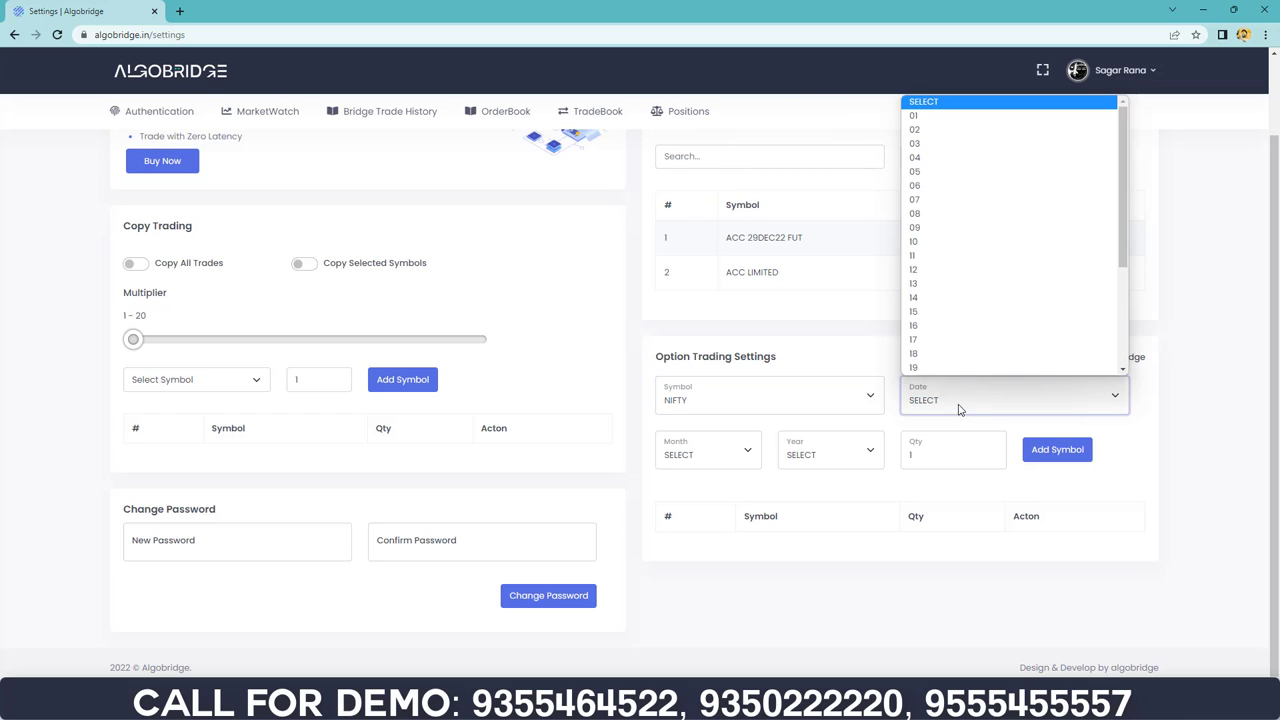
click(937, 116)
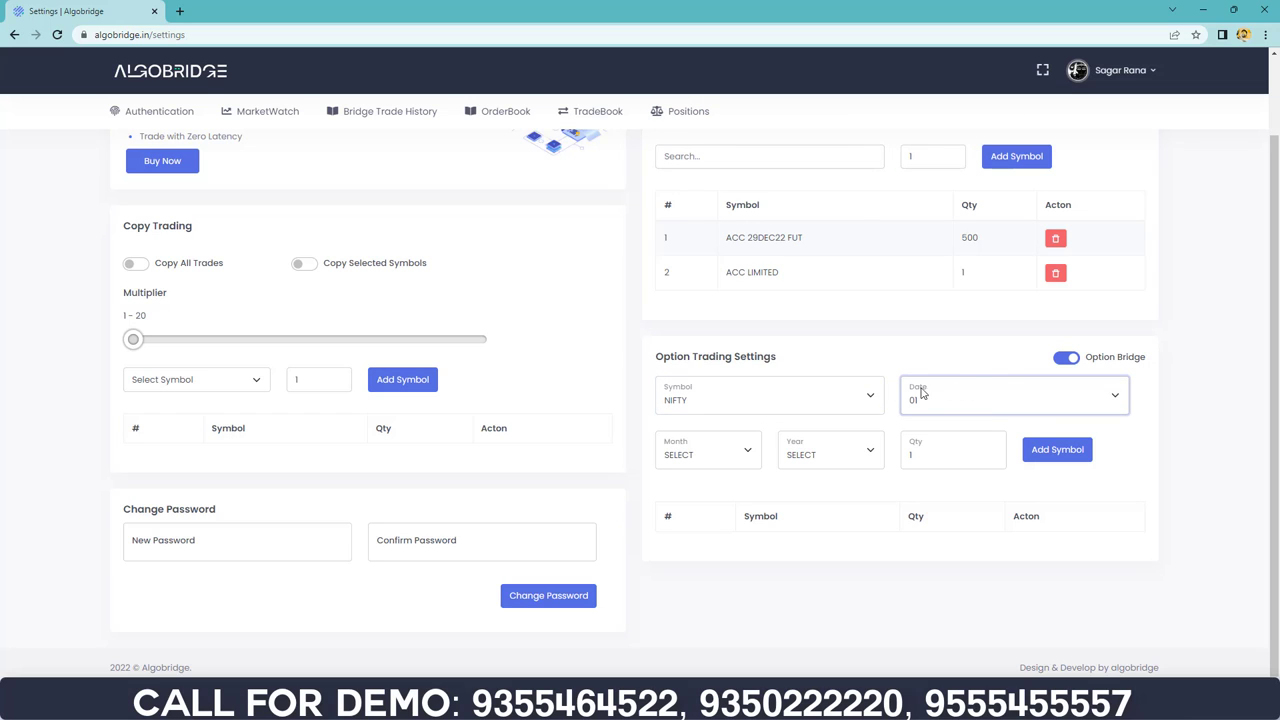
click(726, 458)
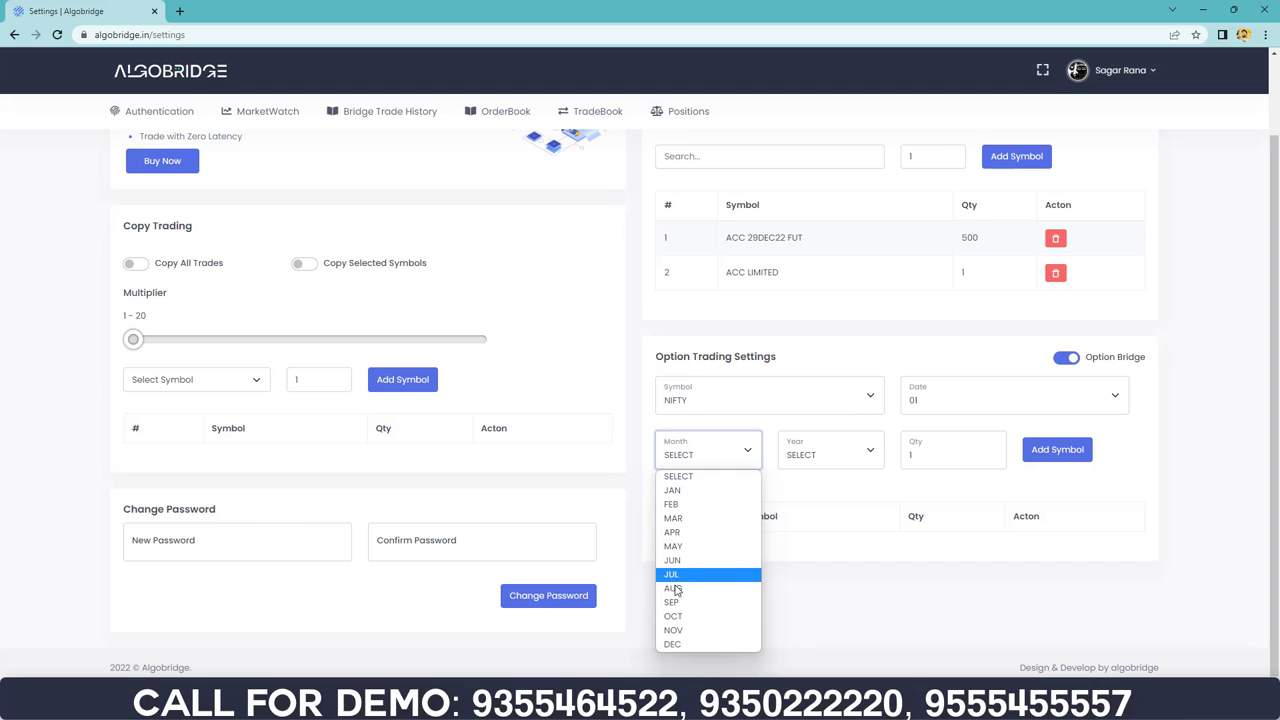
click(688, 643)
click(843, 447)
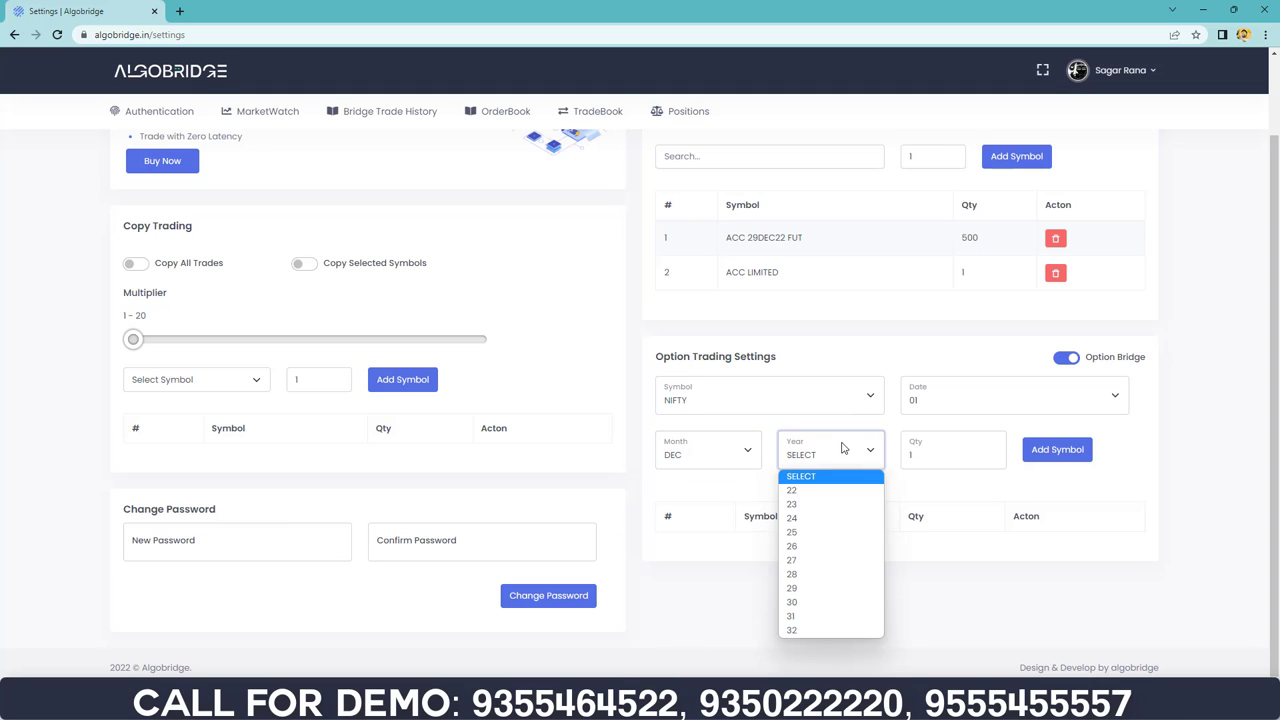
click(808, 490)
key(Tab)
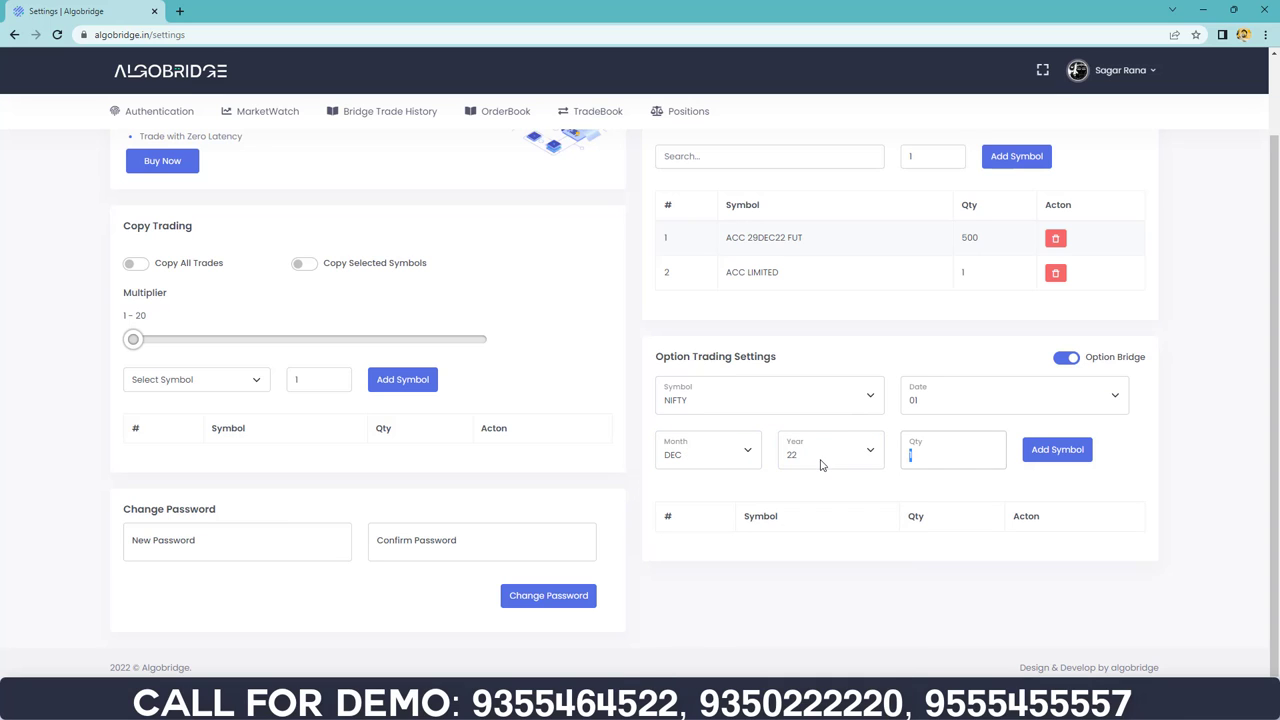
text(50)
click(1057, 458)
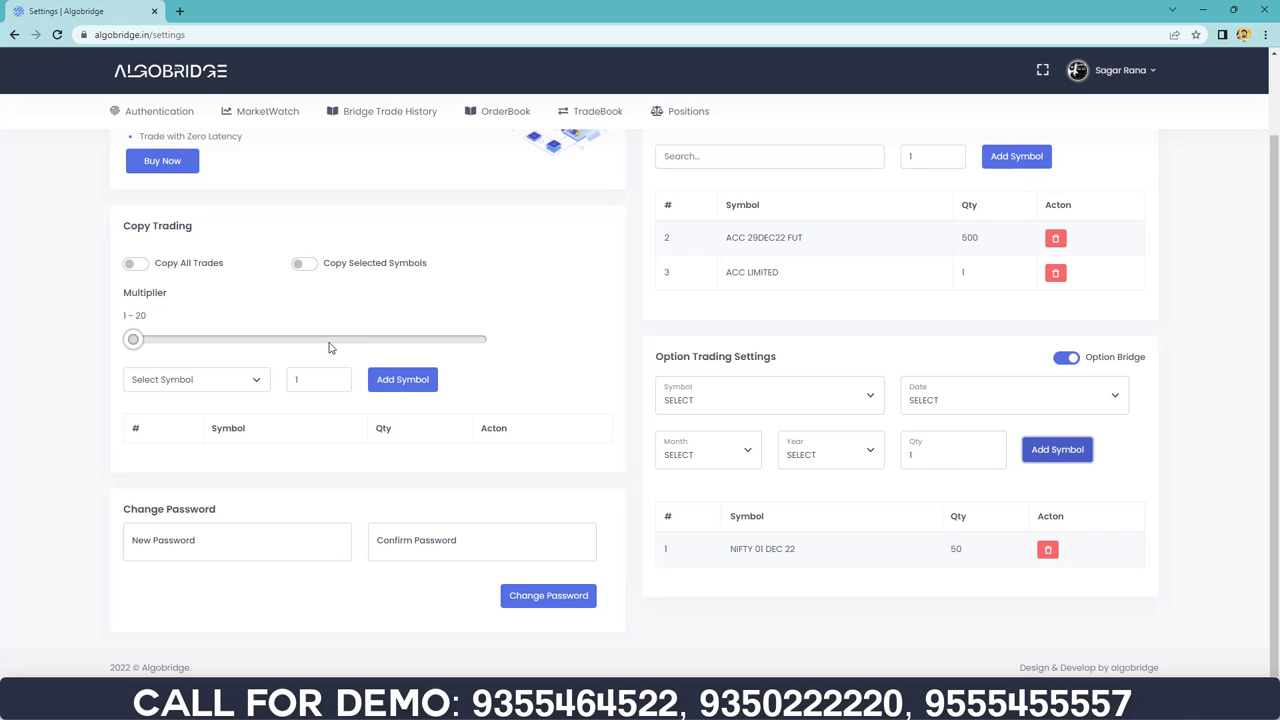
scroll(333, 349, up, 1)
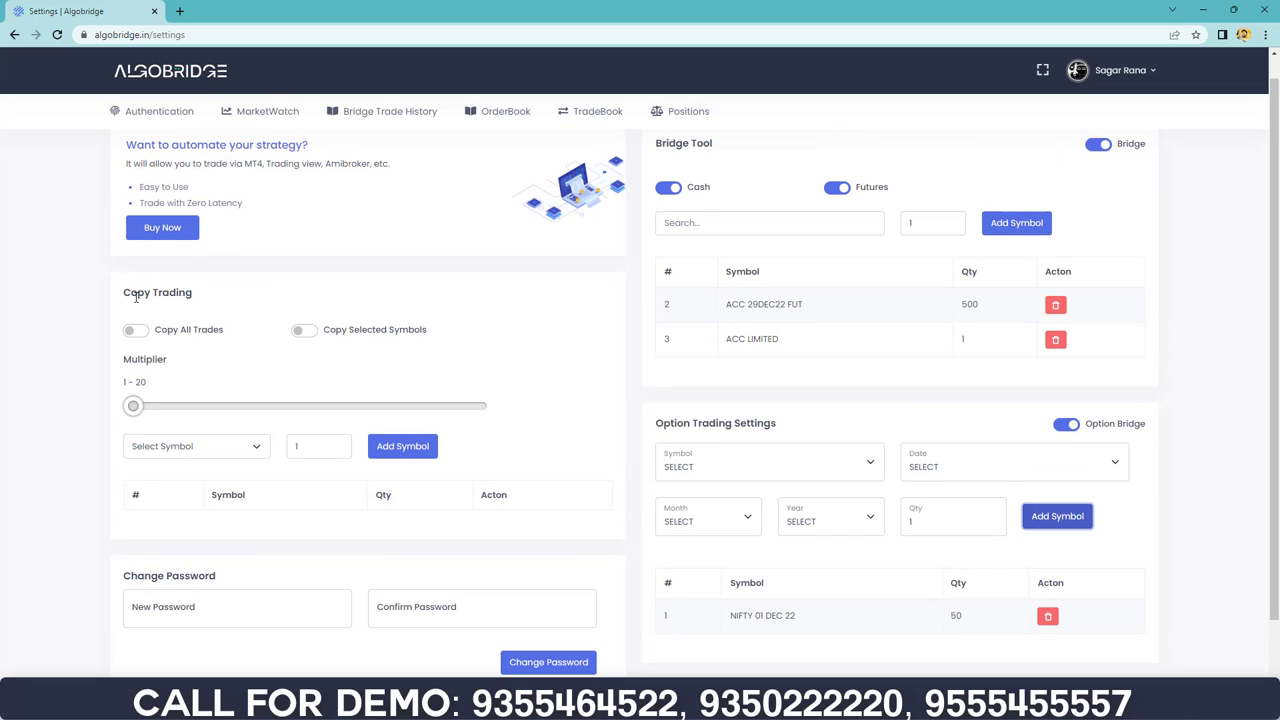
In the Copy Trading section, switch on Copy All Trades and then Copy Selected Symbols
drag(124, 292, 207, 298)
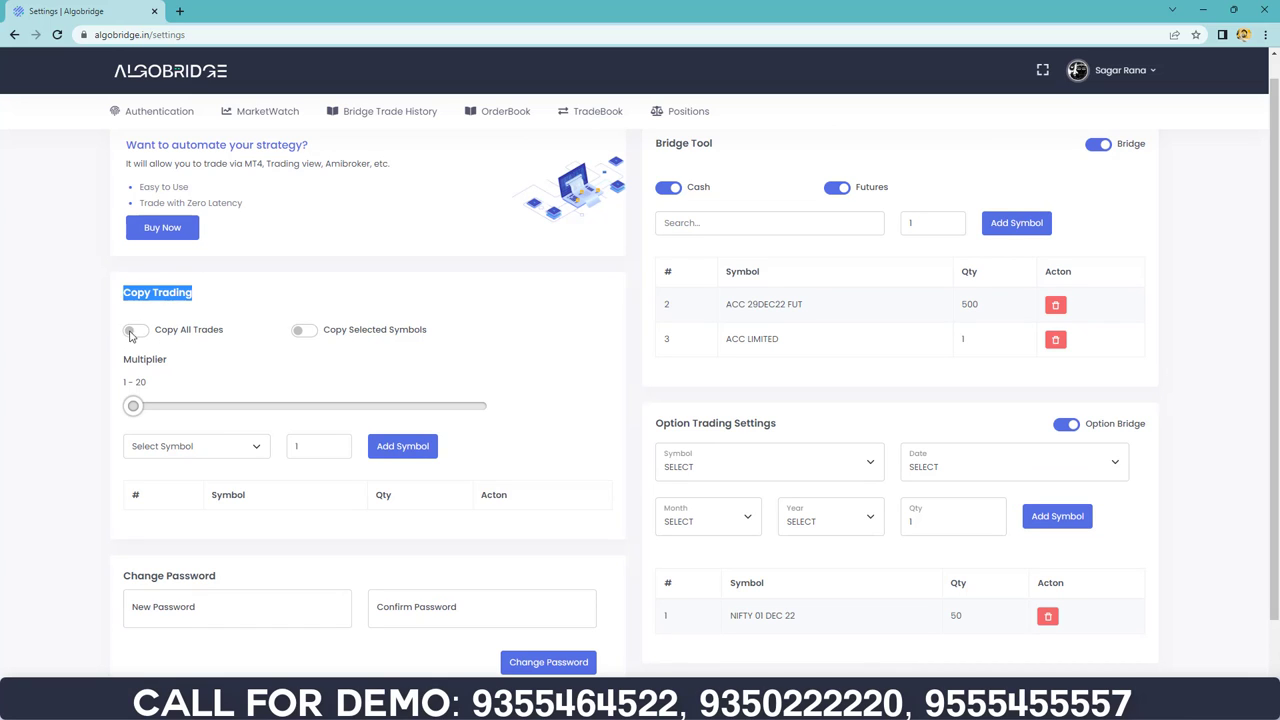
click(136, 331)
click(300, 332)
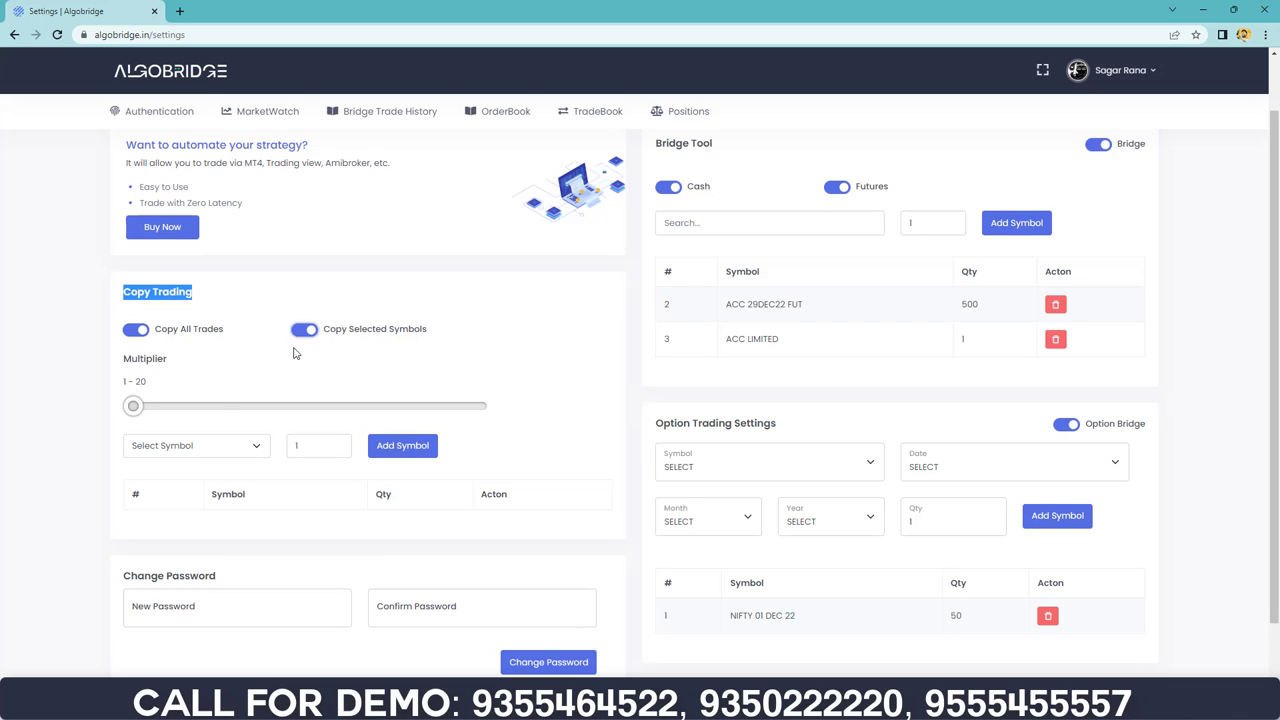
Choose a symbol from Select Symbol, enter its quantity, and add it to the Copy Trading table
click(208, 452)
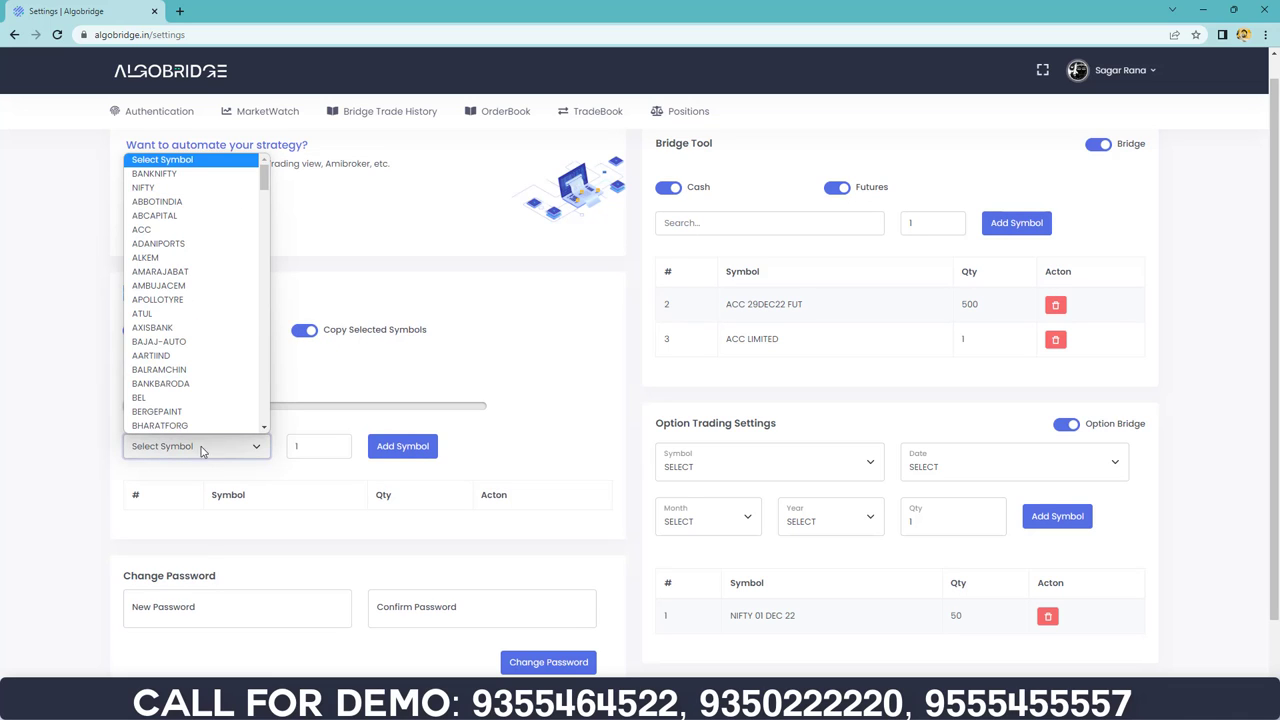
click(145, 187)
click(303, 447)
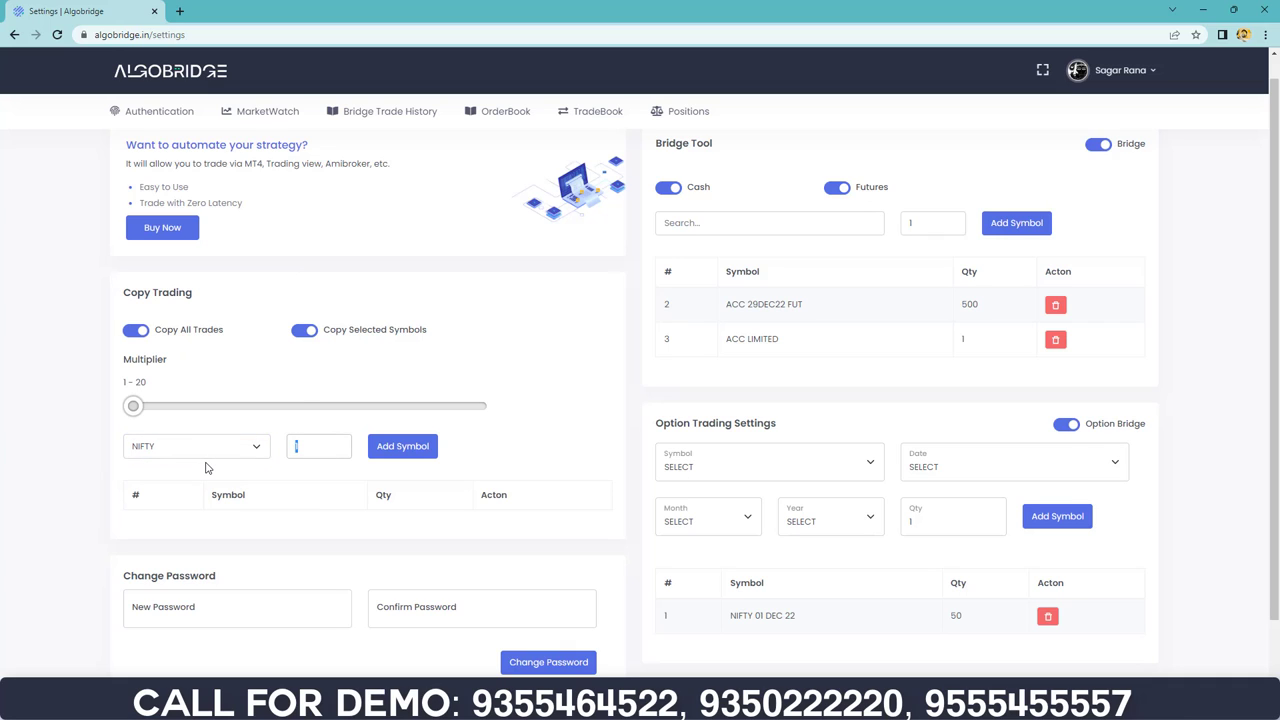
text(50)
click(424, 455)
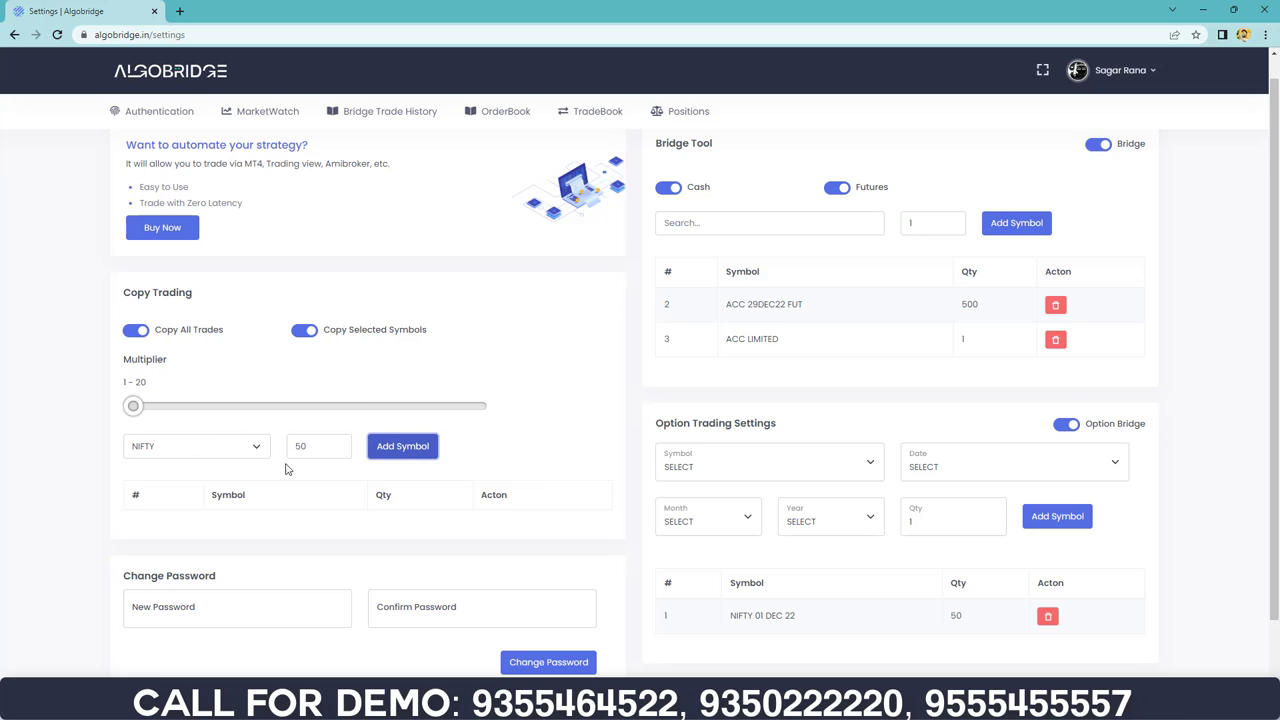
click(401, 446)
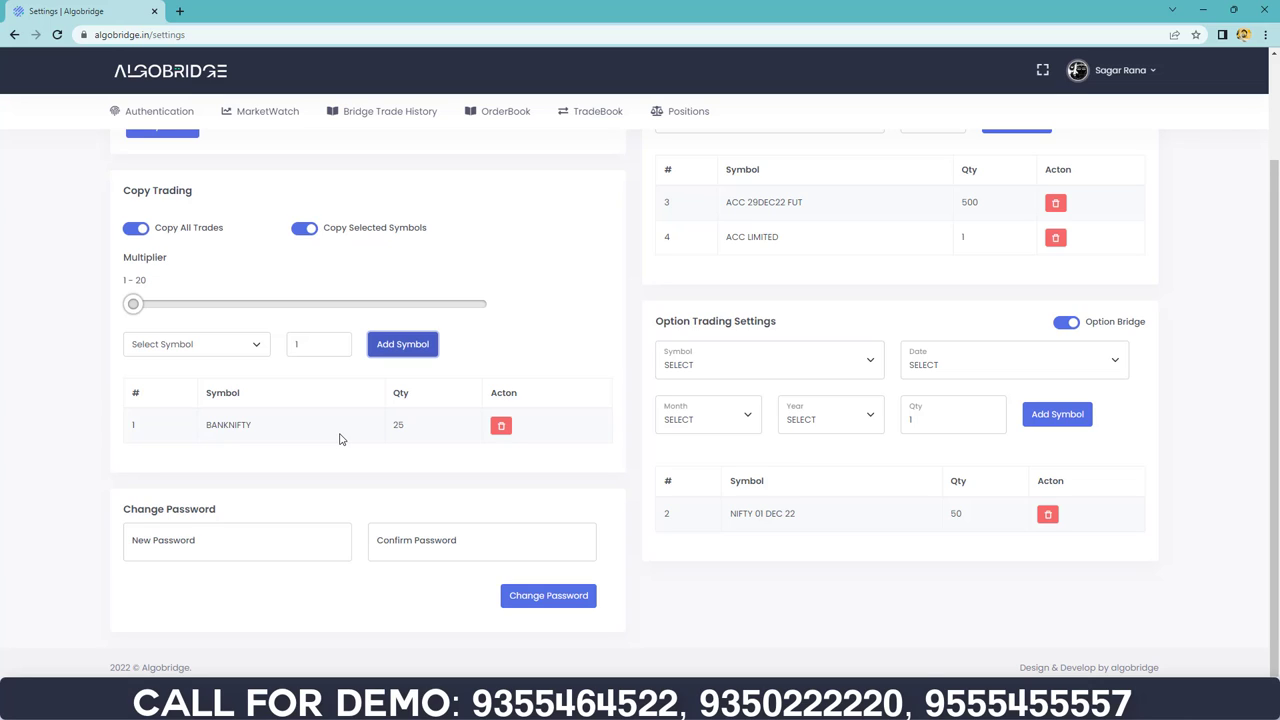
Turn off Copy All Trades and try dragging the Copy Trading multiplier slider
click(140, 229)
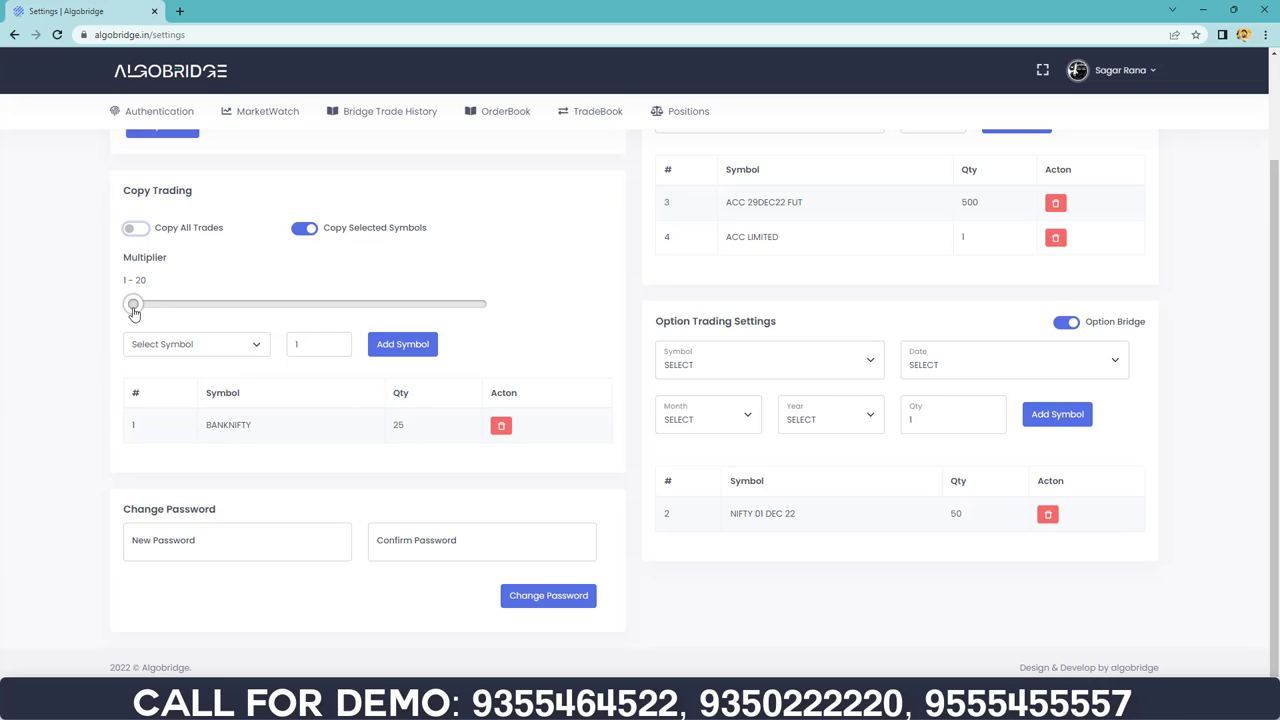
drag(135, 310, 147, 312)
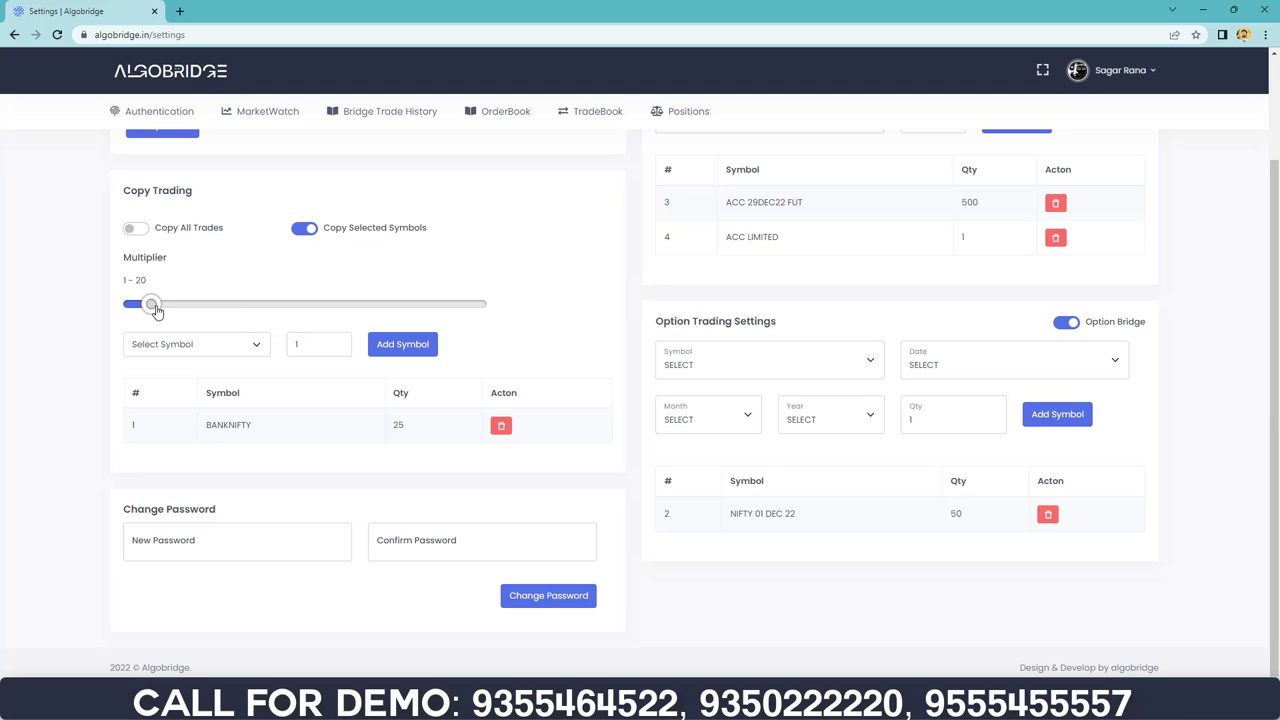
mouse_move(152, 305)
mouse_down()
mouse_move(500, 297)
mouse_move(149, 309)
mouse_up()
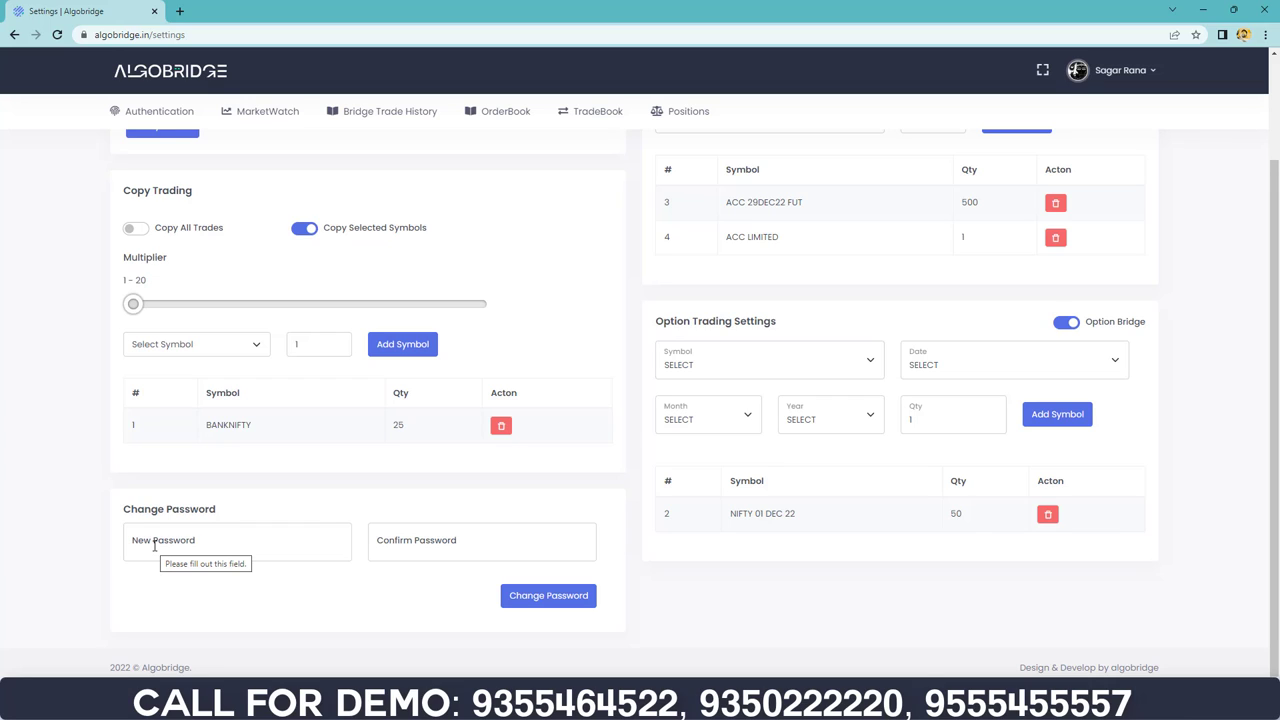
Enter test values in the New and Confirm Password fields, then erase both
click(155, 545)
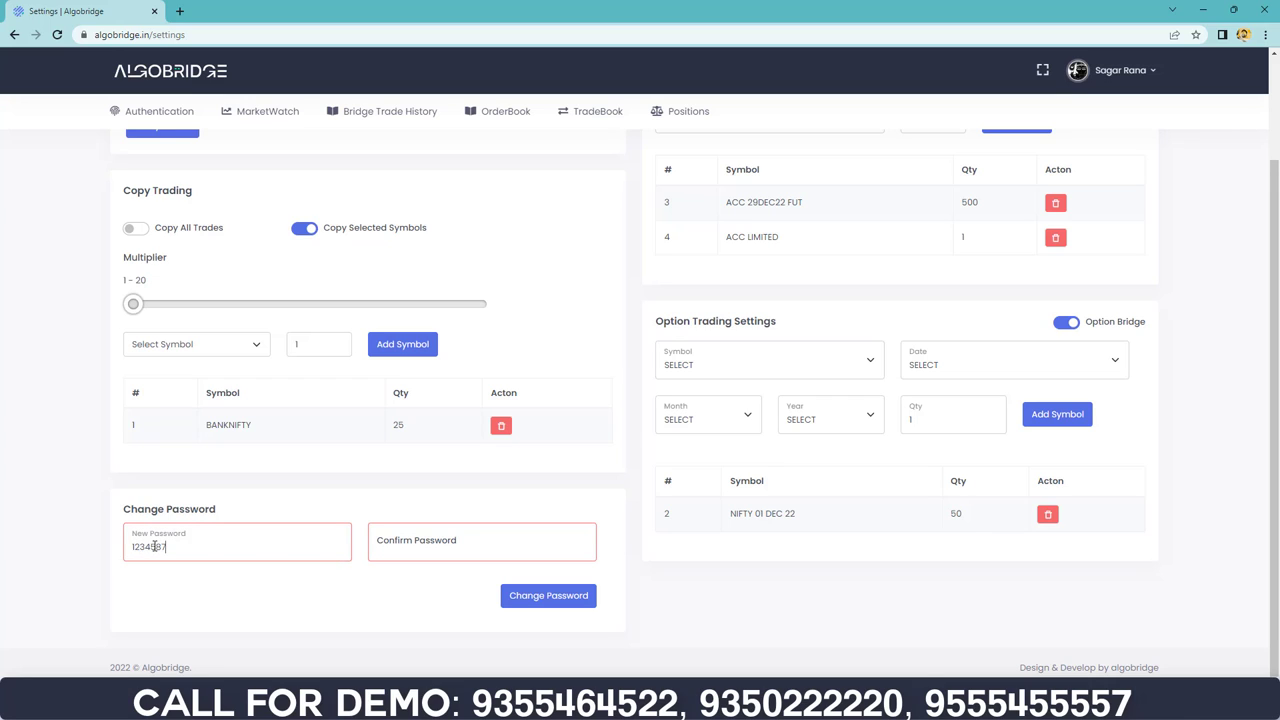
drag(173, 549, 77, 574)
drag(167, 549, 112, 558)
click(415, 545)
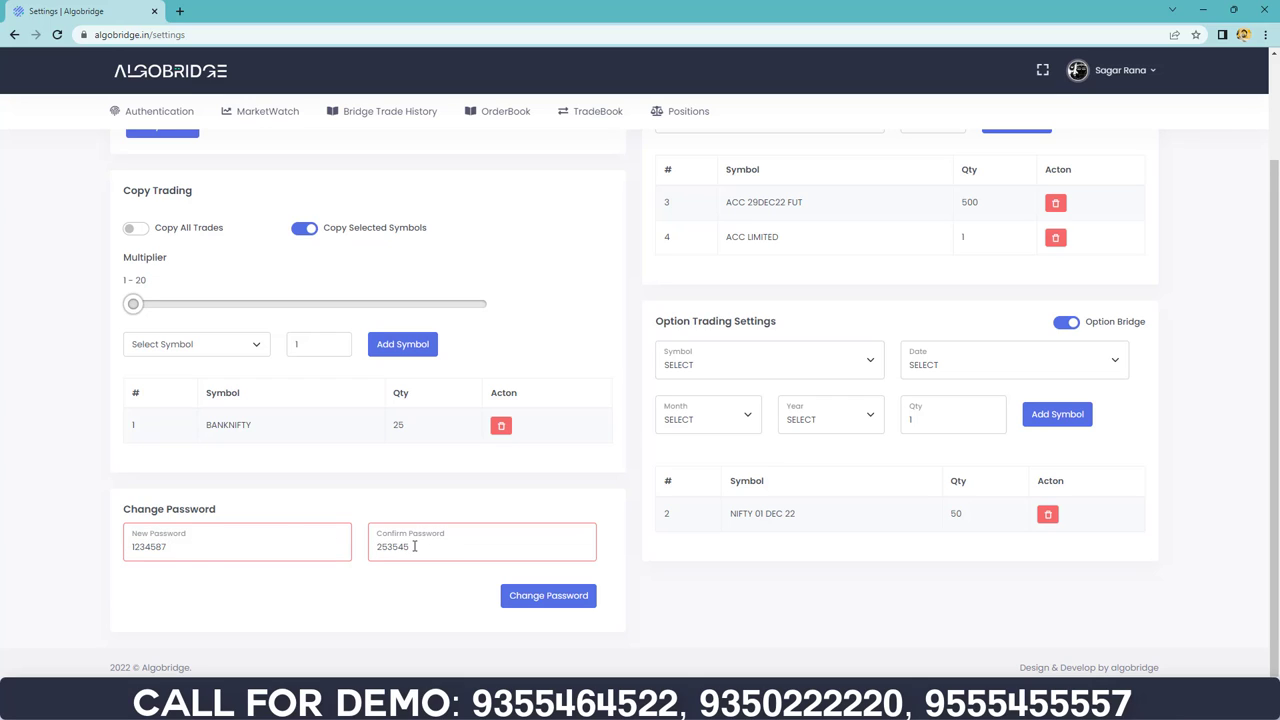
key(BackSpace)
key(BackSpace)
key(BackSpace)
key(BackSpace)
key(BackSpace)
key(BackSpace)
double_click(149, 548)
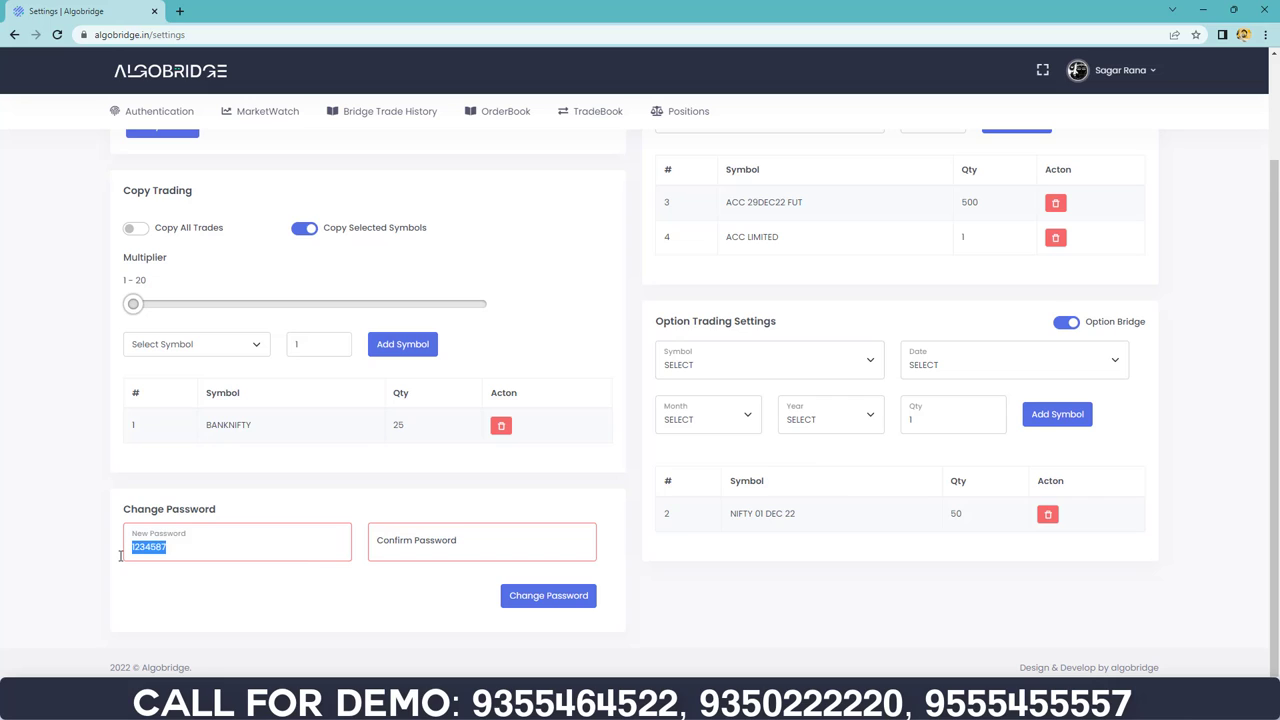
key(BackSpace)
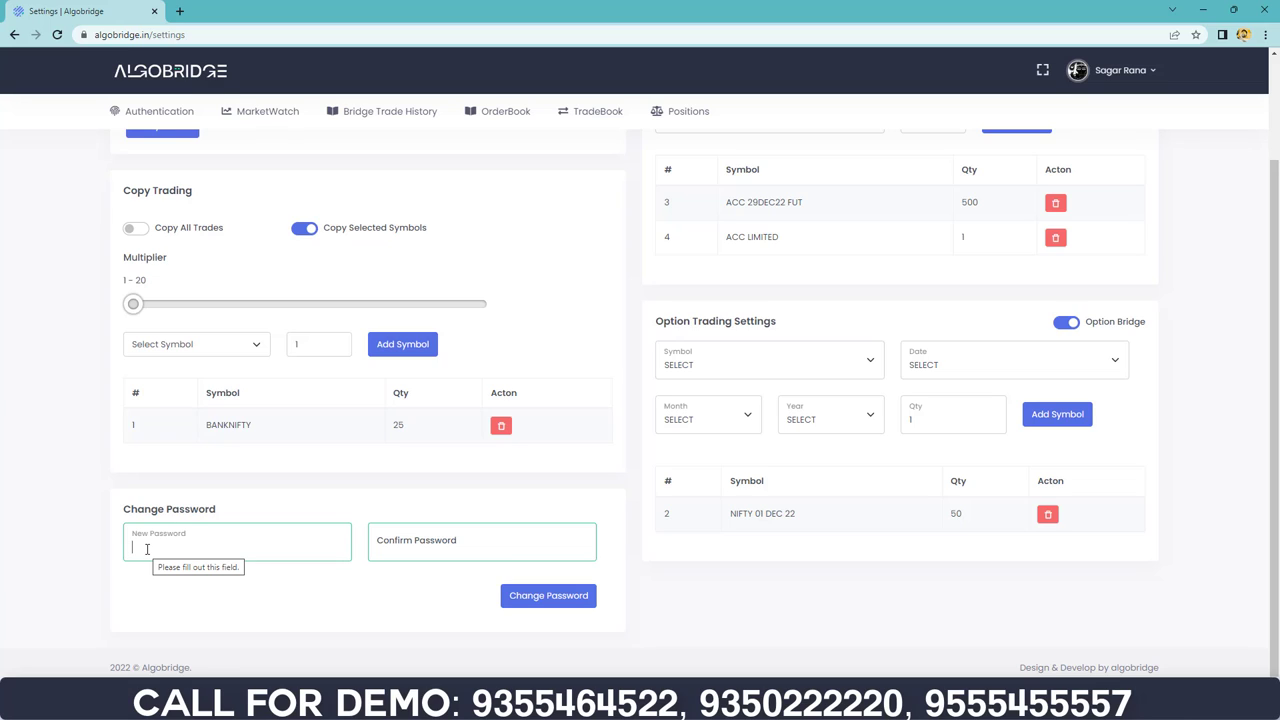
Leave the password fields empty and navigate via MarketWatch to the Authentication page
click(205, 556)
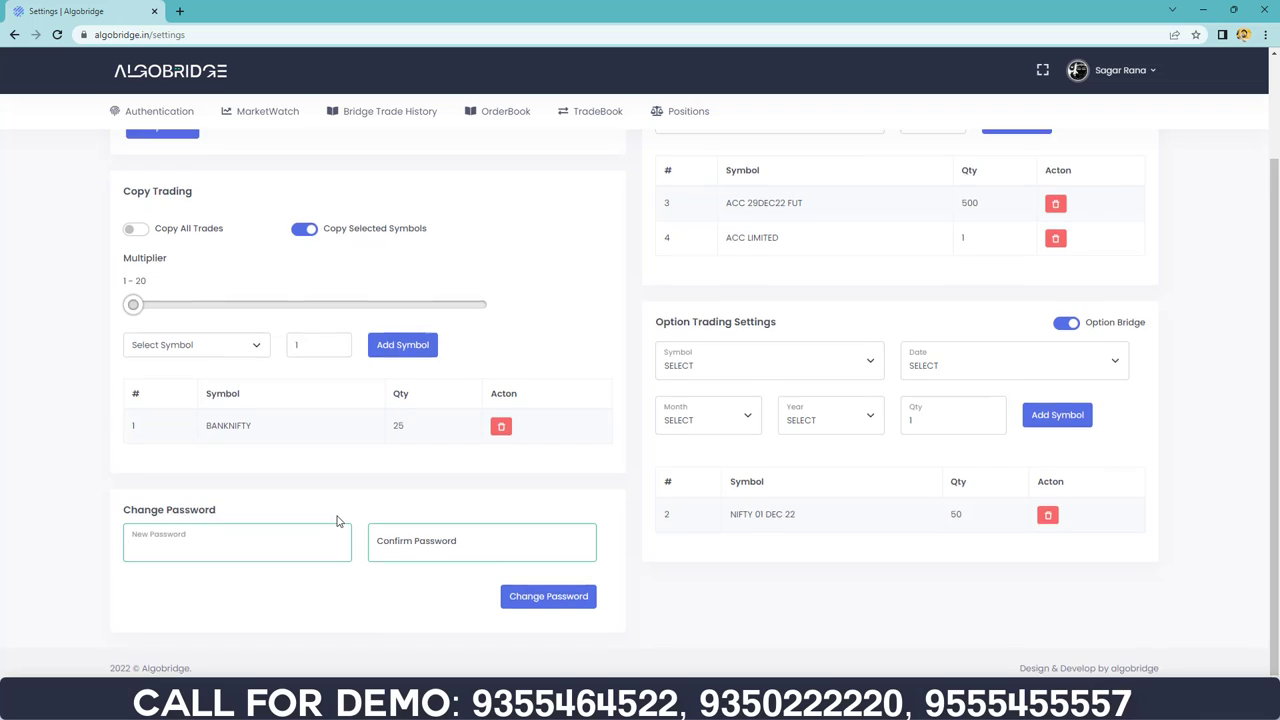
scroll(337, 521, up, 2)
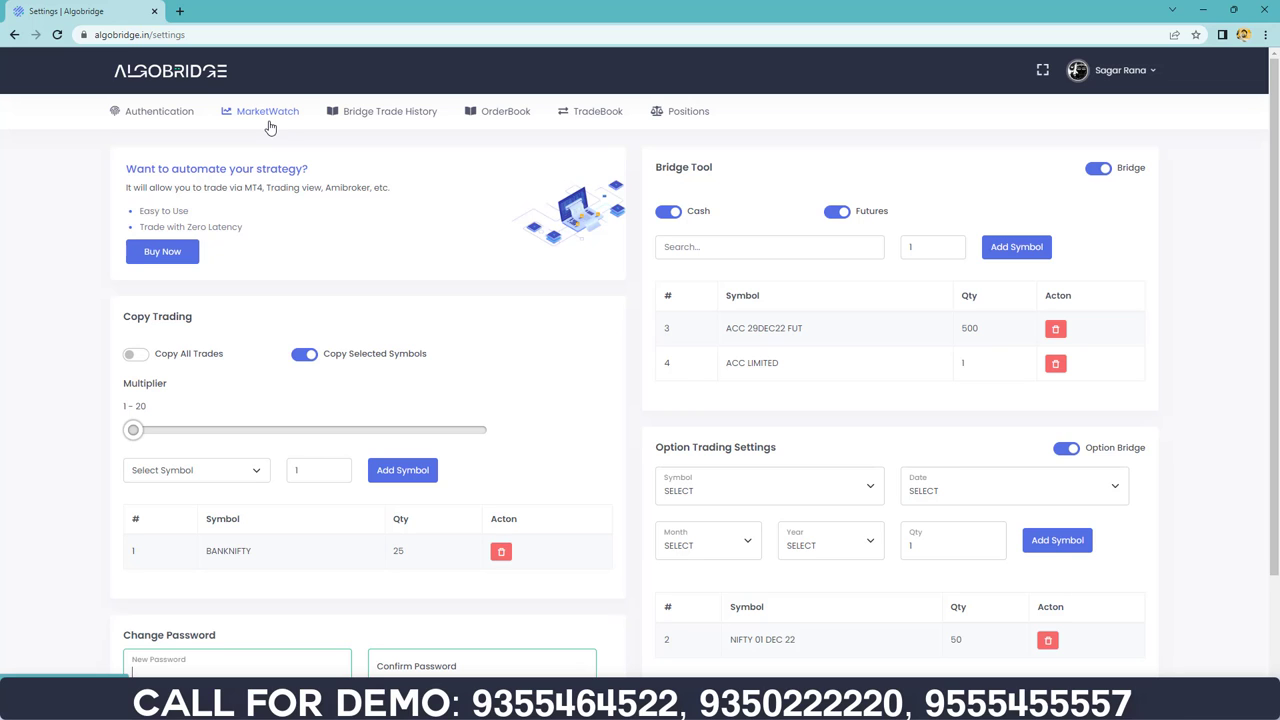
click(262, 113)
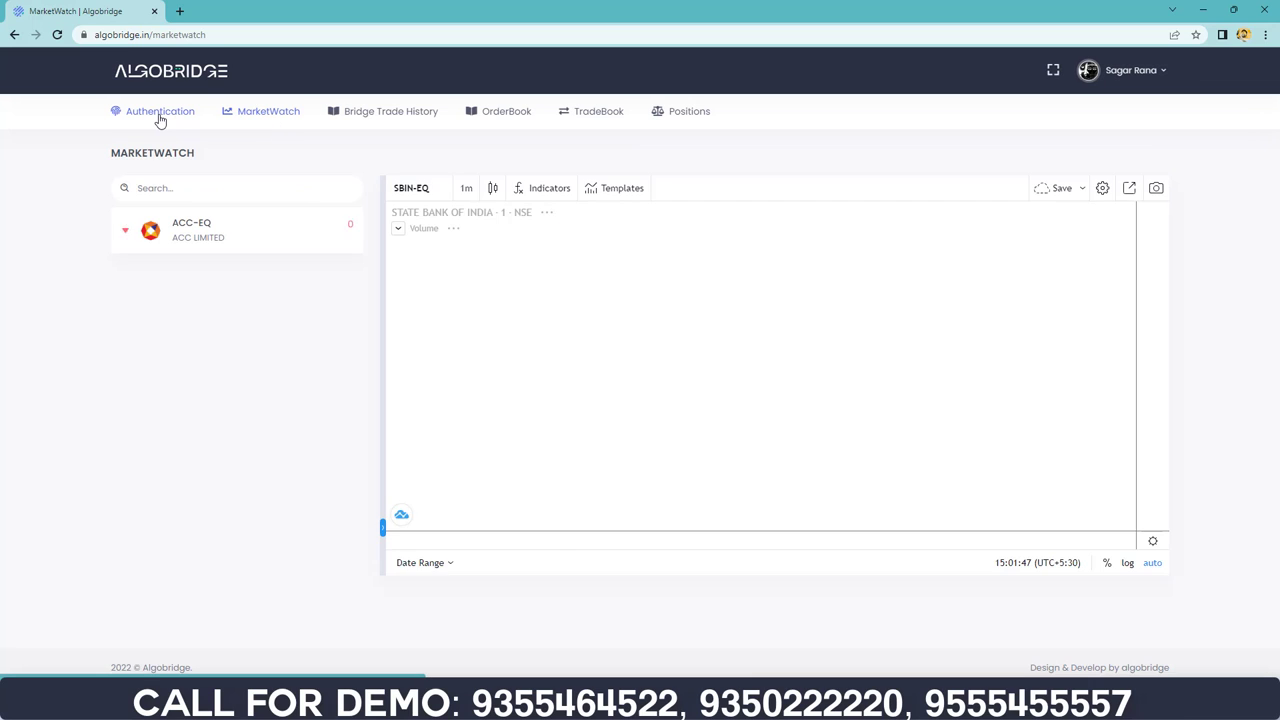
click(160, 115)
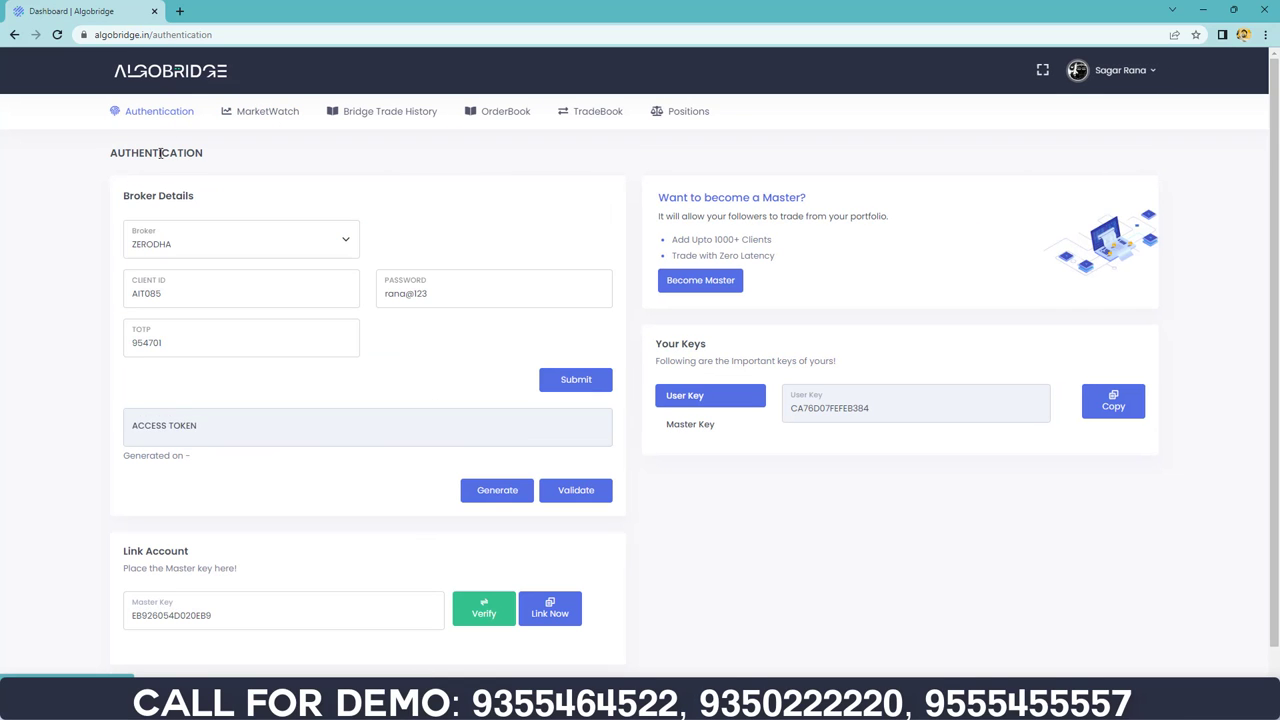
Start the Become Master upgrade, back out of the ₹2000.00 Cashfree checkout, and restore down Chrome
click(700, 280)
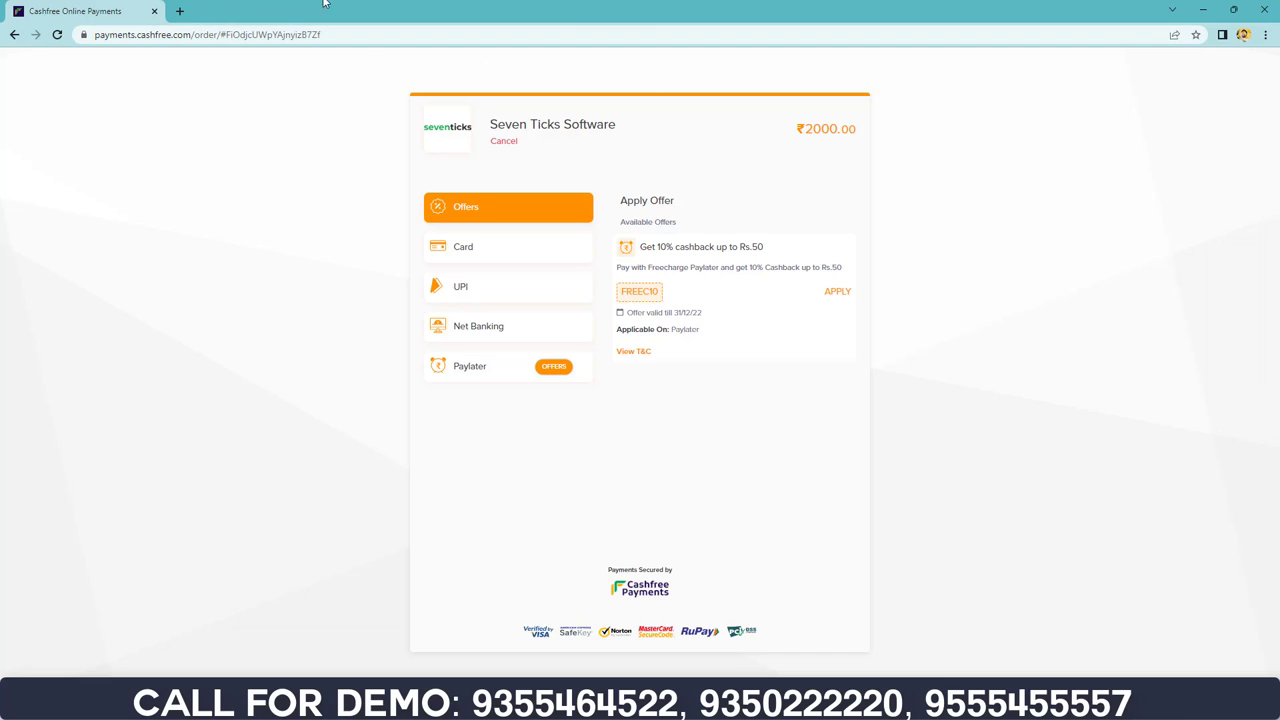
click(14, 36)
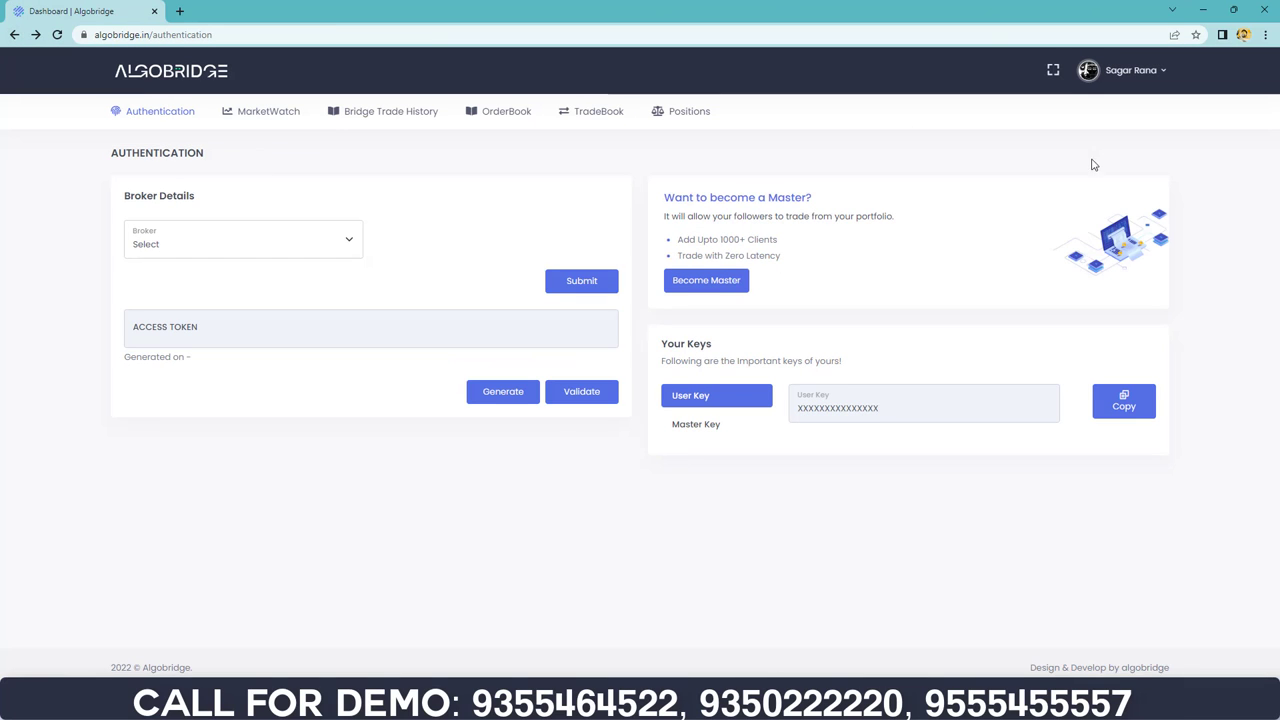
click(1233, 9)
Minimise the browser and bring the Algobridge TradeBook window back to the front
click(1173, 59)
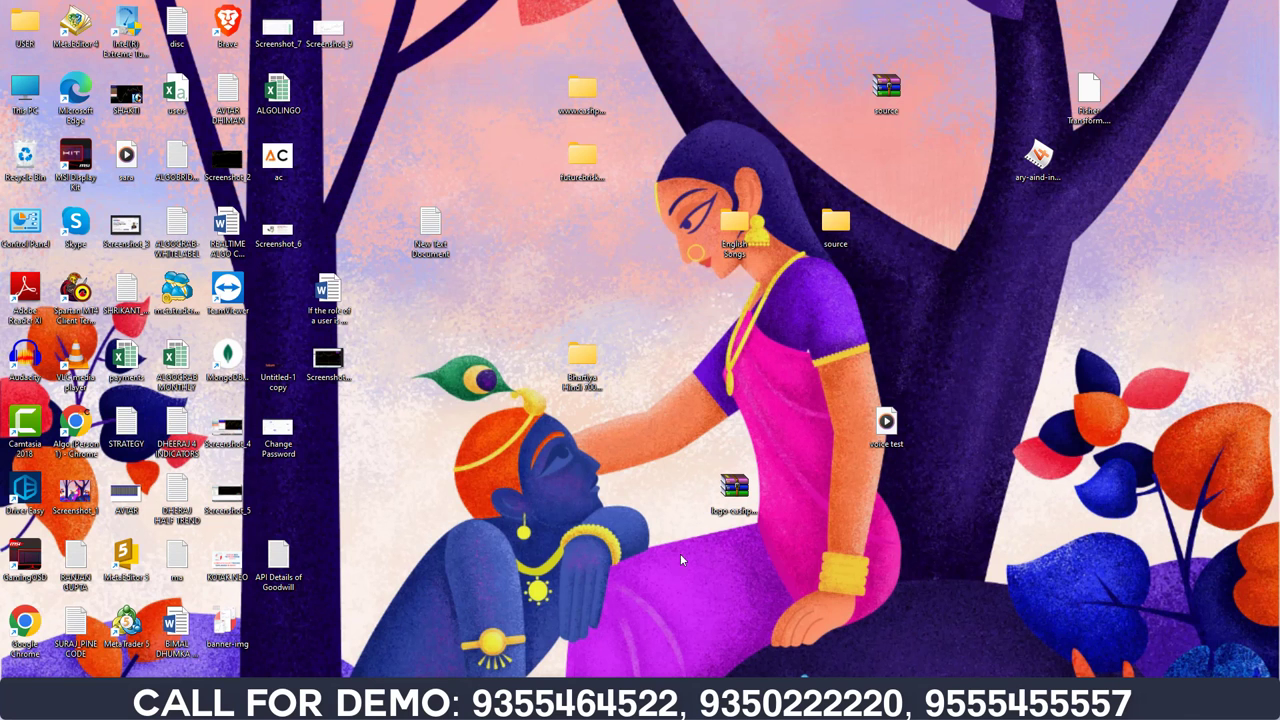
mouse_move(713, 705)
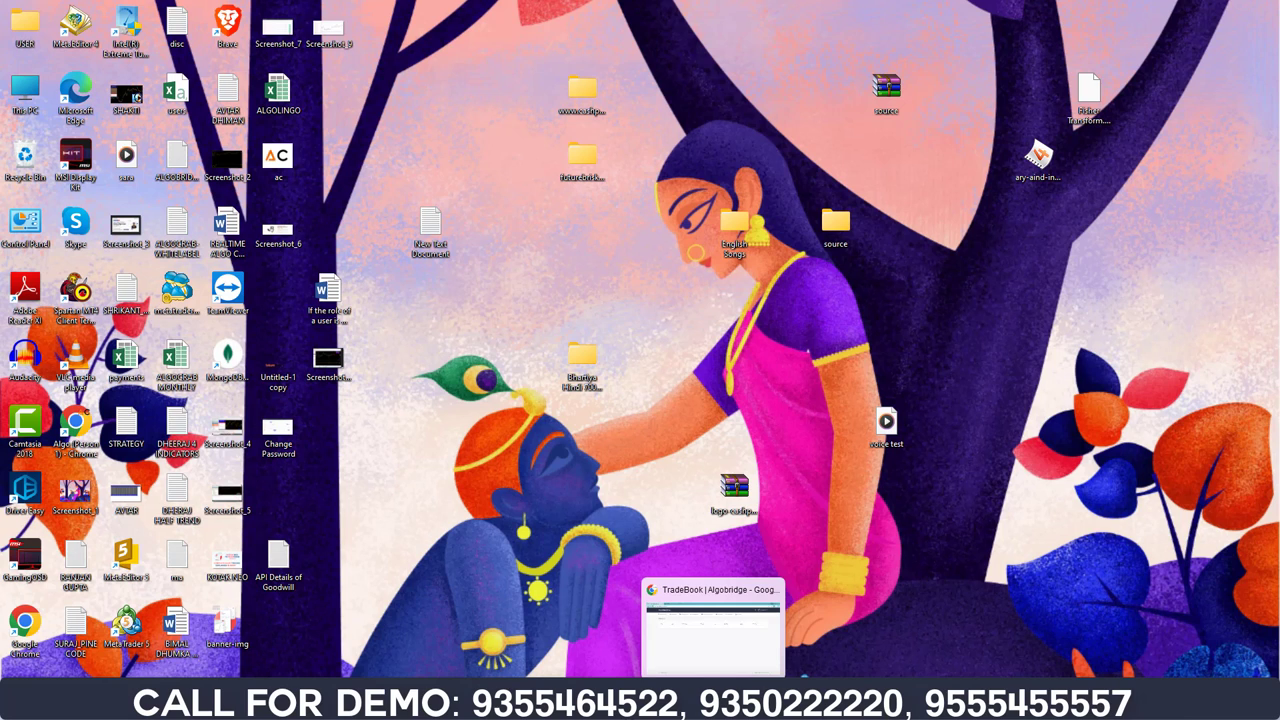
mouse_move(801, 705)
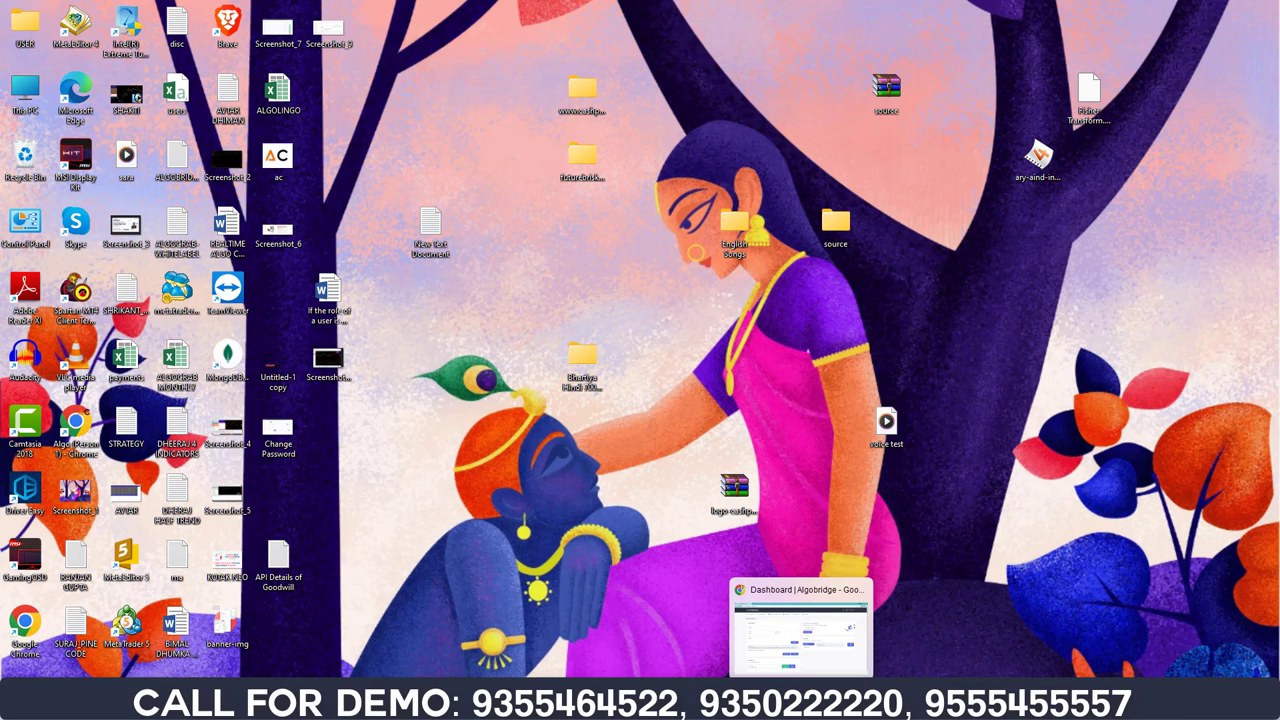
click(790, 630)
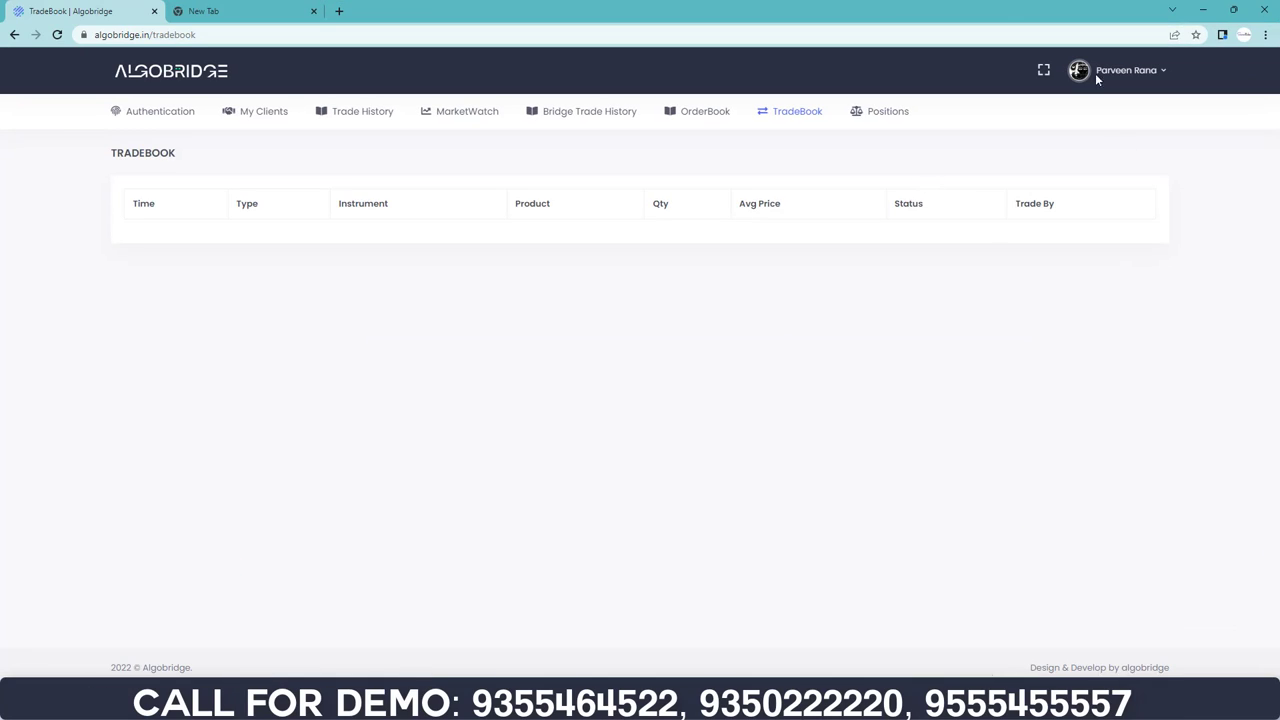
click(130, 115)
Look over the new-user form's name, e-mail, mobile and password fields, then return to Authentication
click(1120, 72)
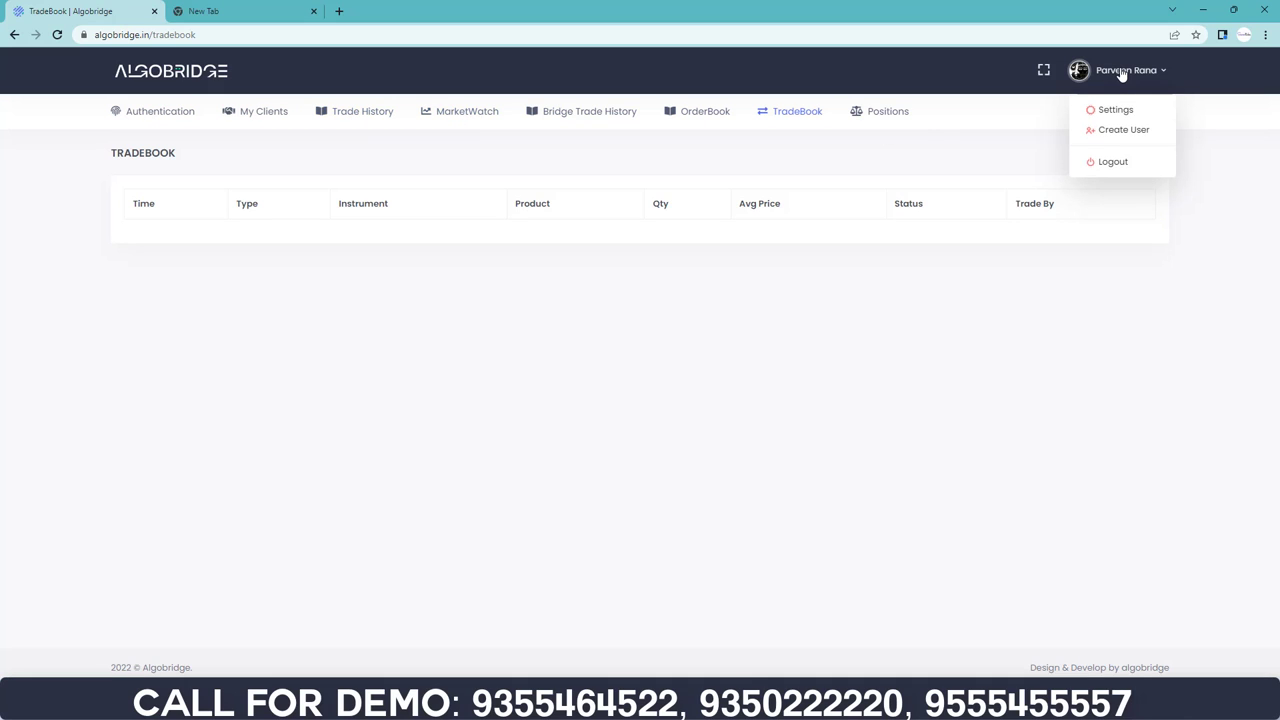
click(1110, 132)
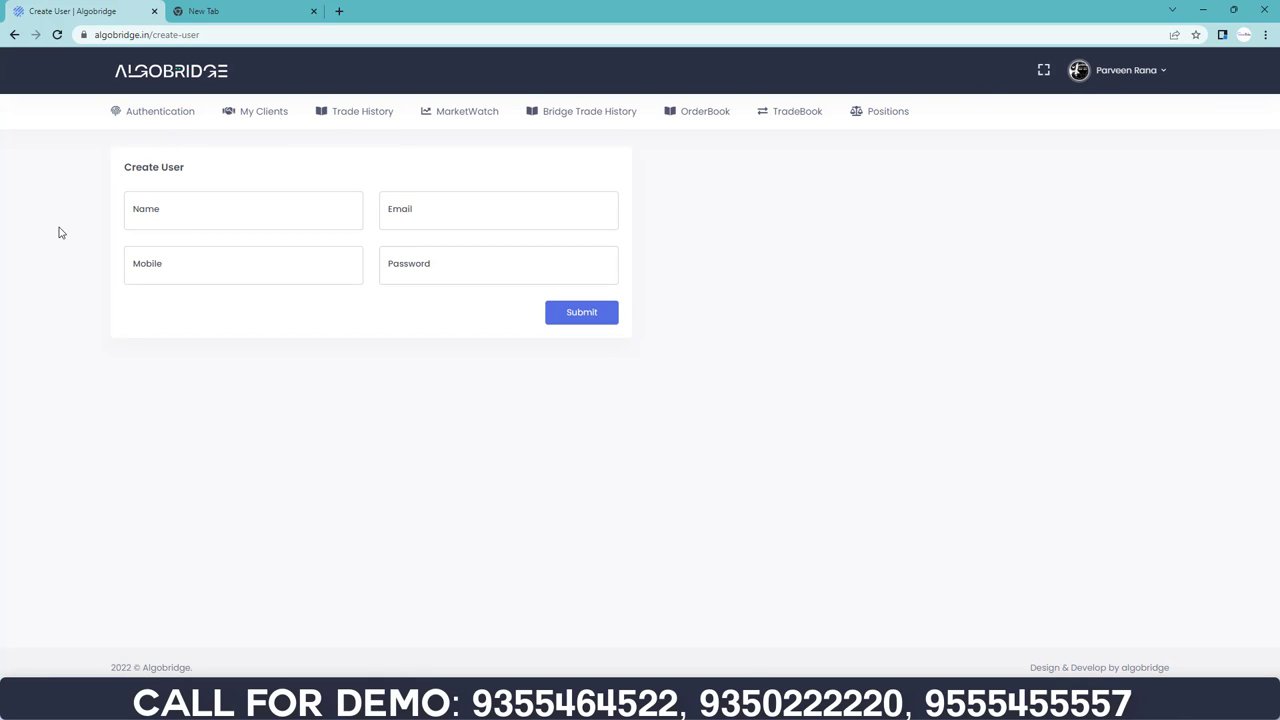
click(163, 209)
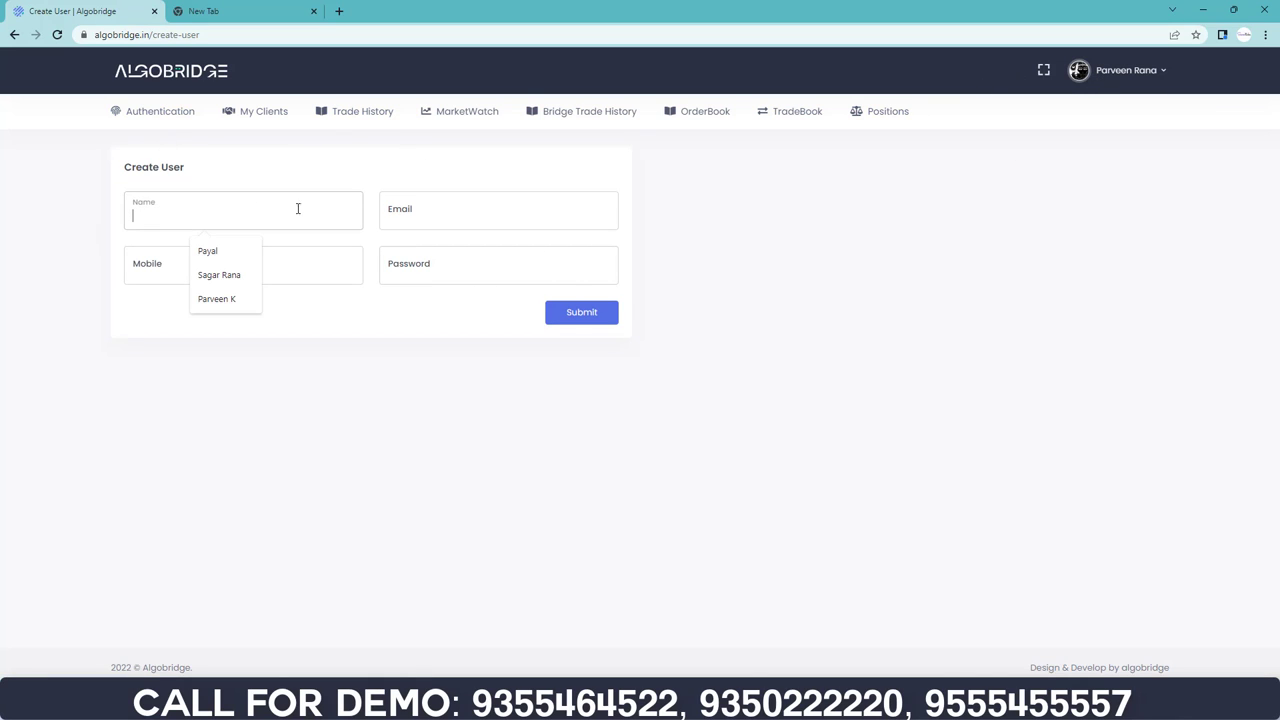
click(451, 223)
click(134, 266)
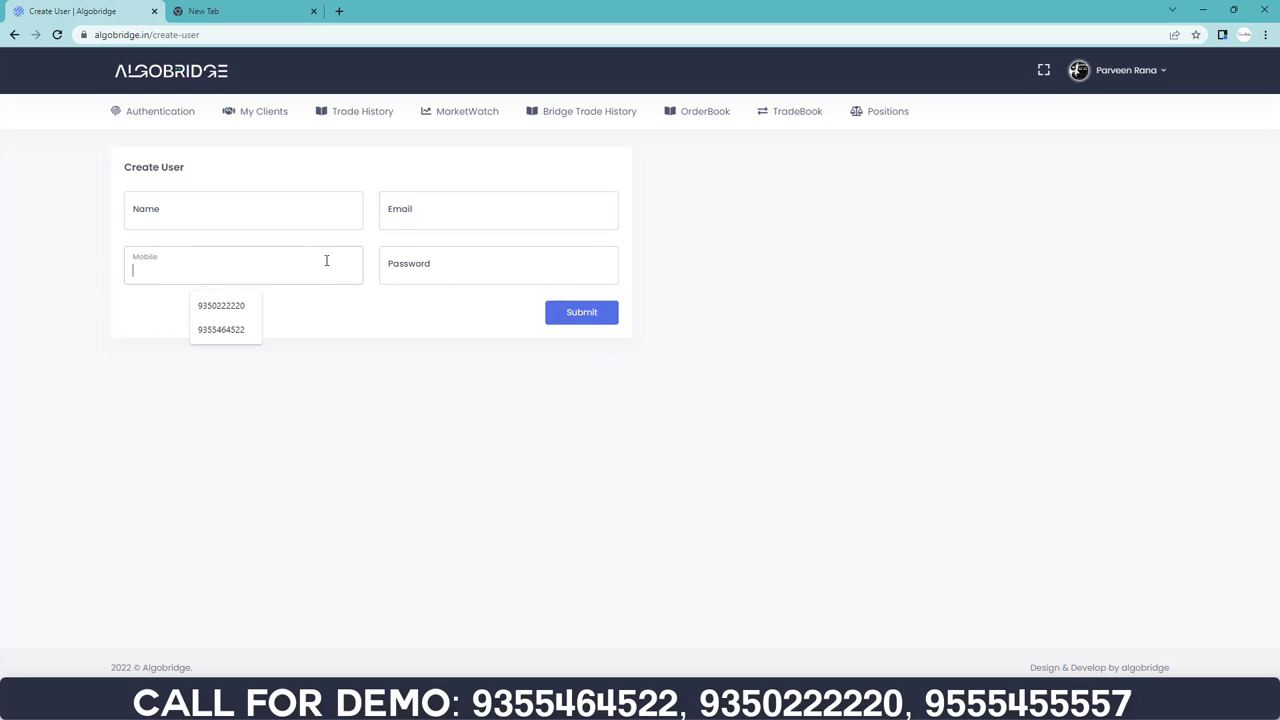
click(469, 268)
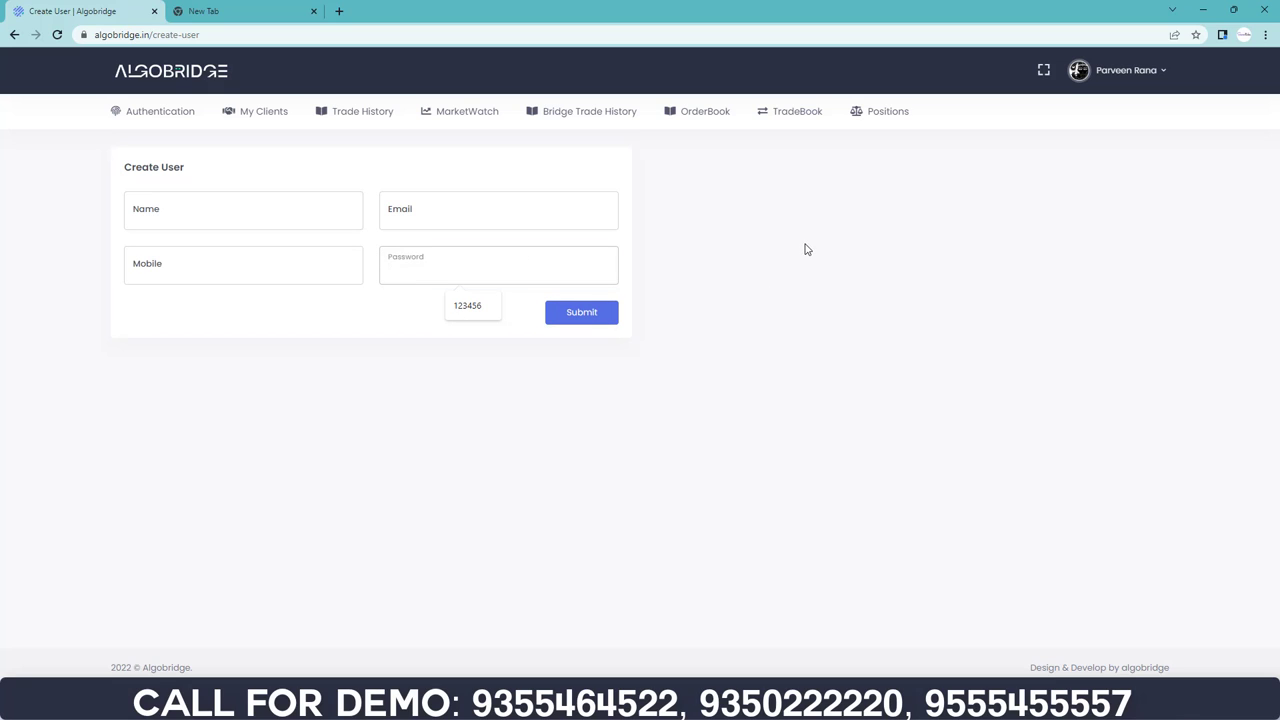
click(163, 112)
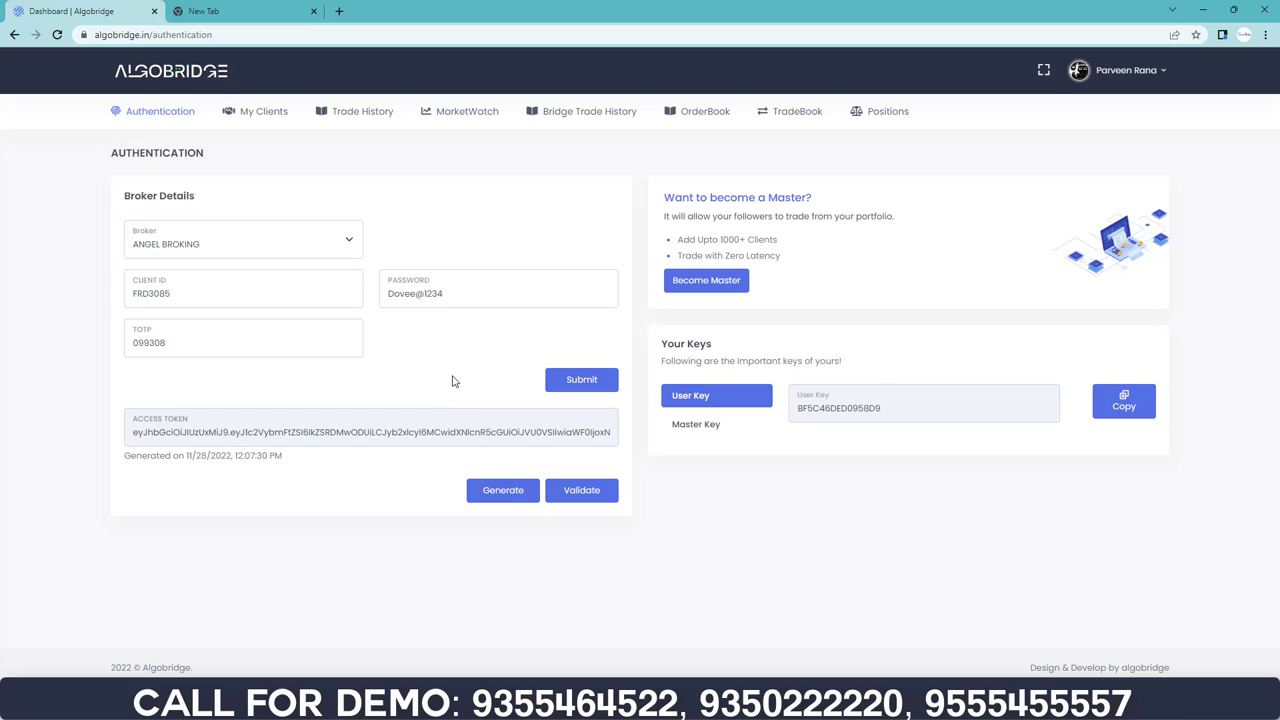
In My Clients, confirm the Valid auth token on all three clients and view pending requests
click(263, 113)
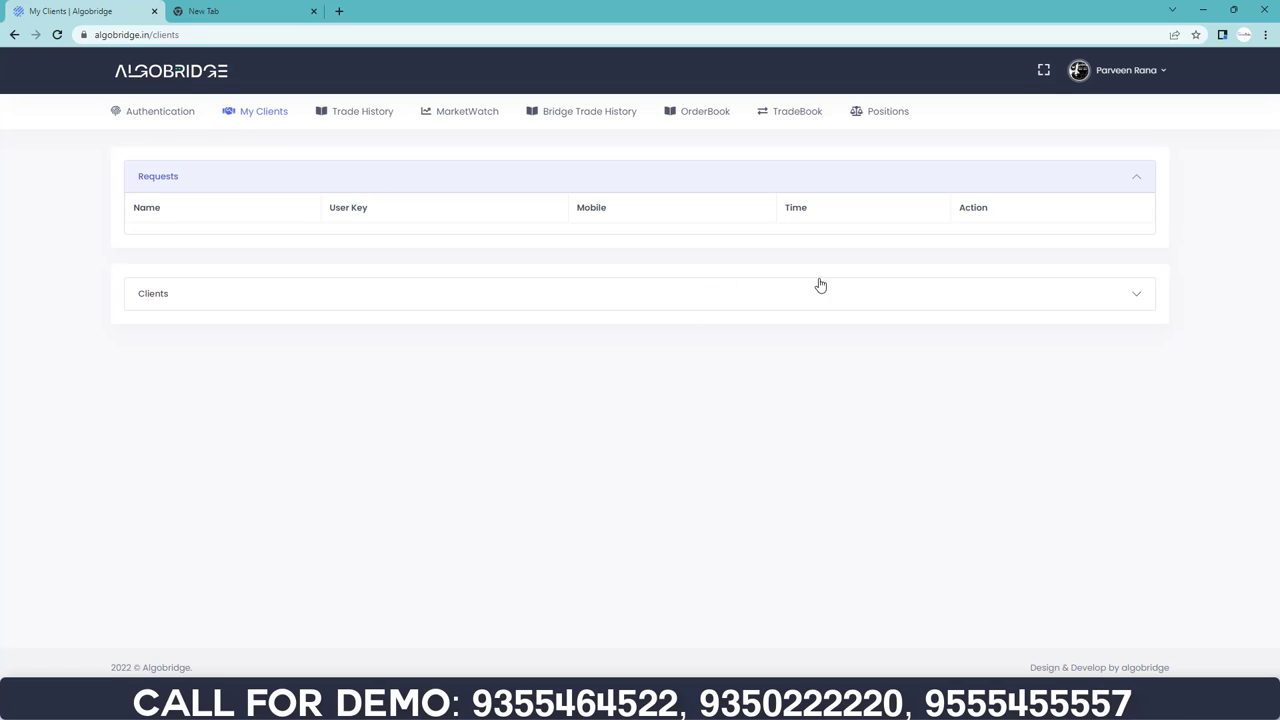
click(1026, 296)
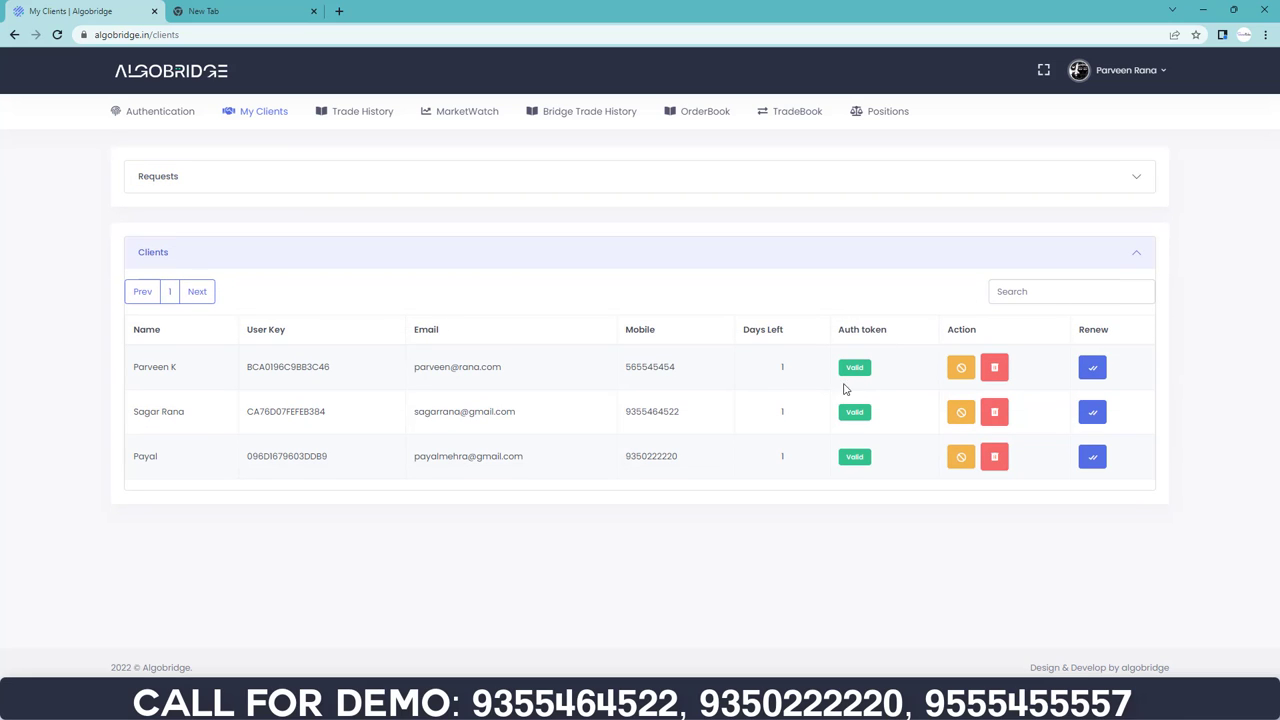
double_click(845, 372)
double_click(850, 412)
double_click(851, 458)
click(308, 186)
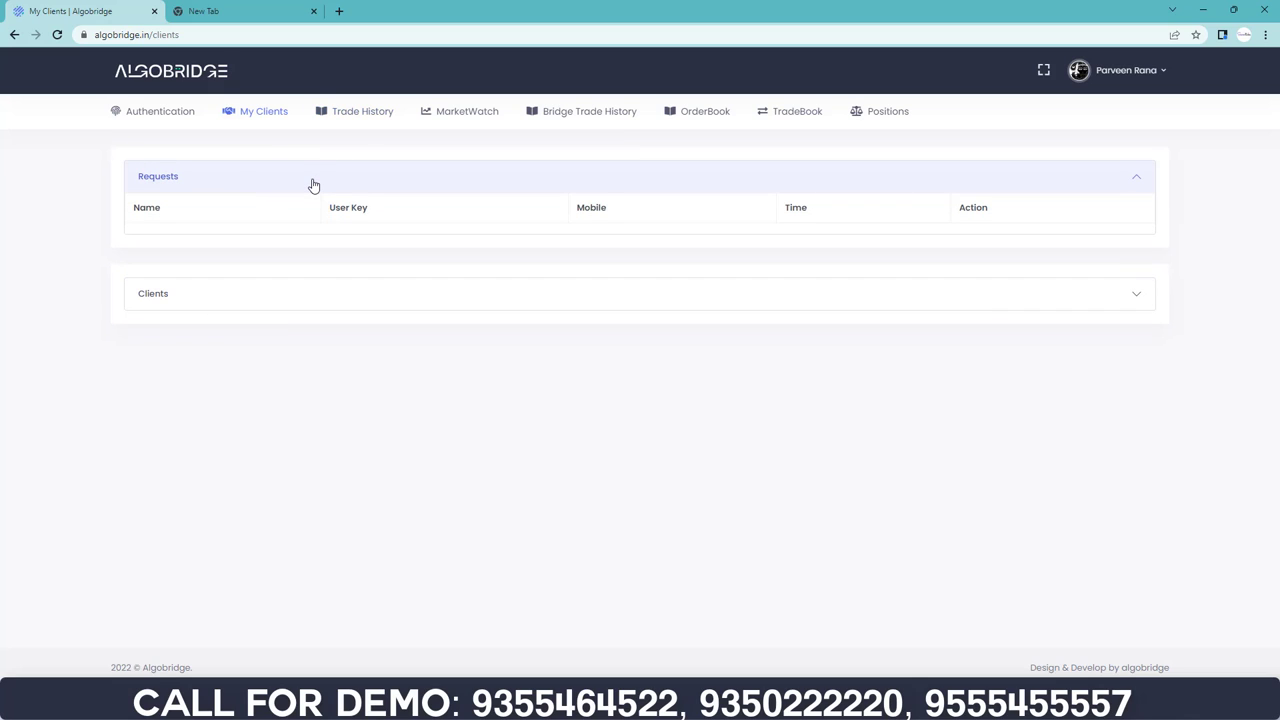
Reveal the master key on Authentication, then select it in the child account's Link Account field
click(163, 113)
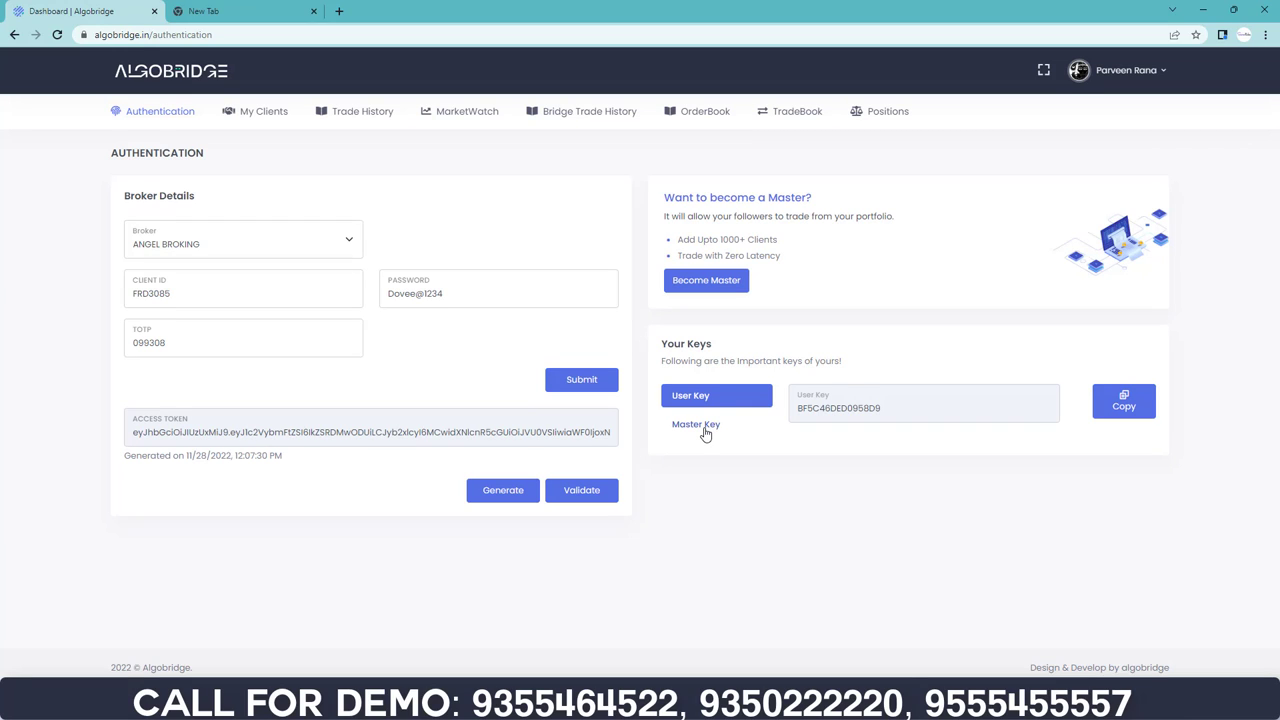
click(703, 430)
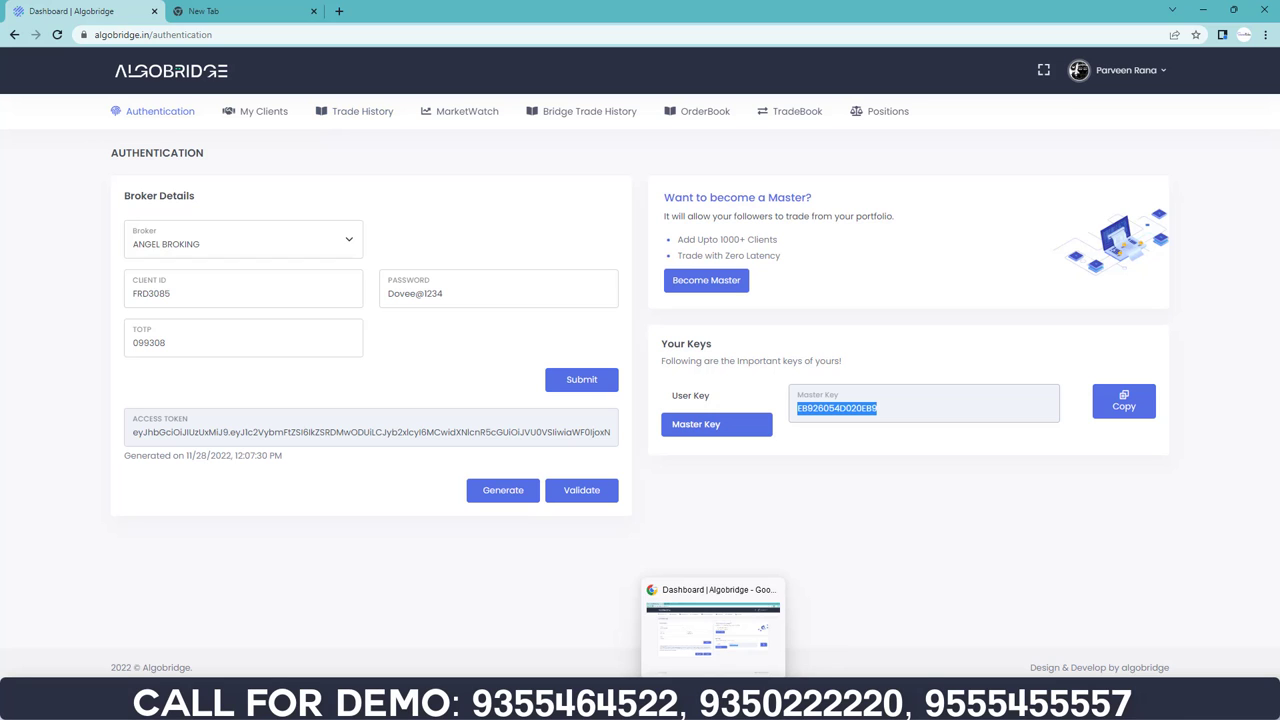
click(733, 627)
scroll(338, 479, down, 1)
drag(125, 515, 257, 521)
drag(245, 581, 43, 585)
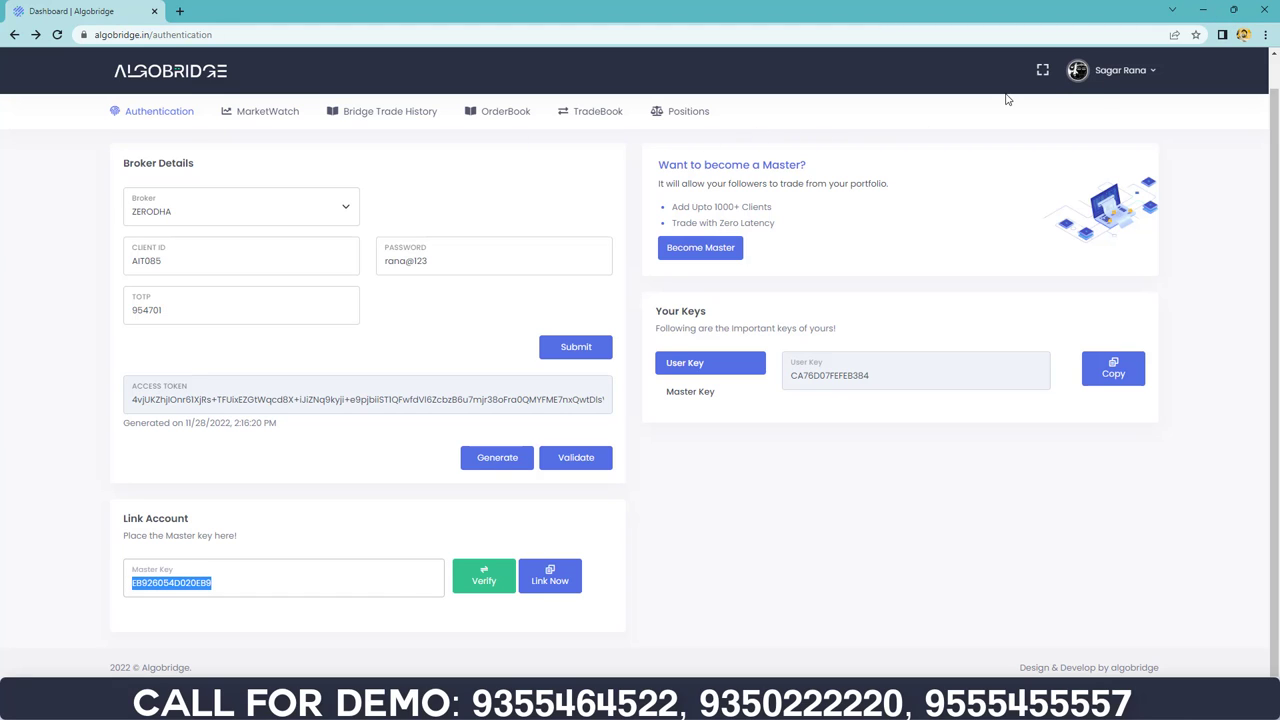
Minimise the child window, expand the master's Clients table, and open Trade History for SBIN-EQ and NTPC-EQ trades
click(1201, 10)
click(267, 118)
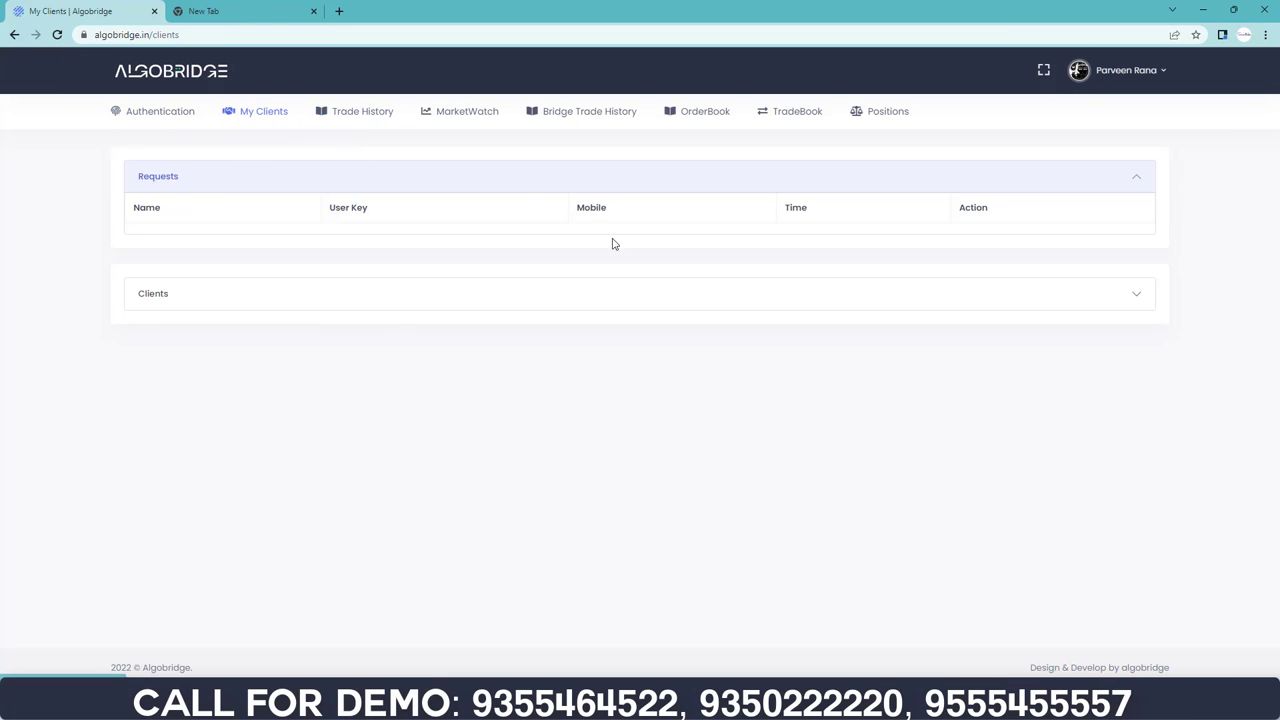
click(427, 304)
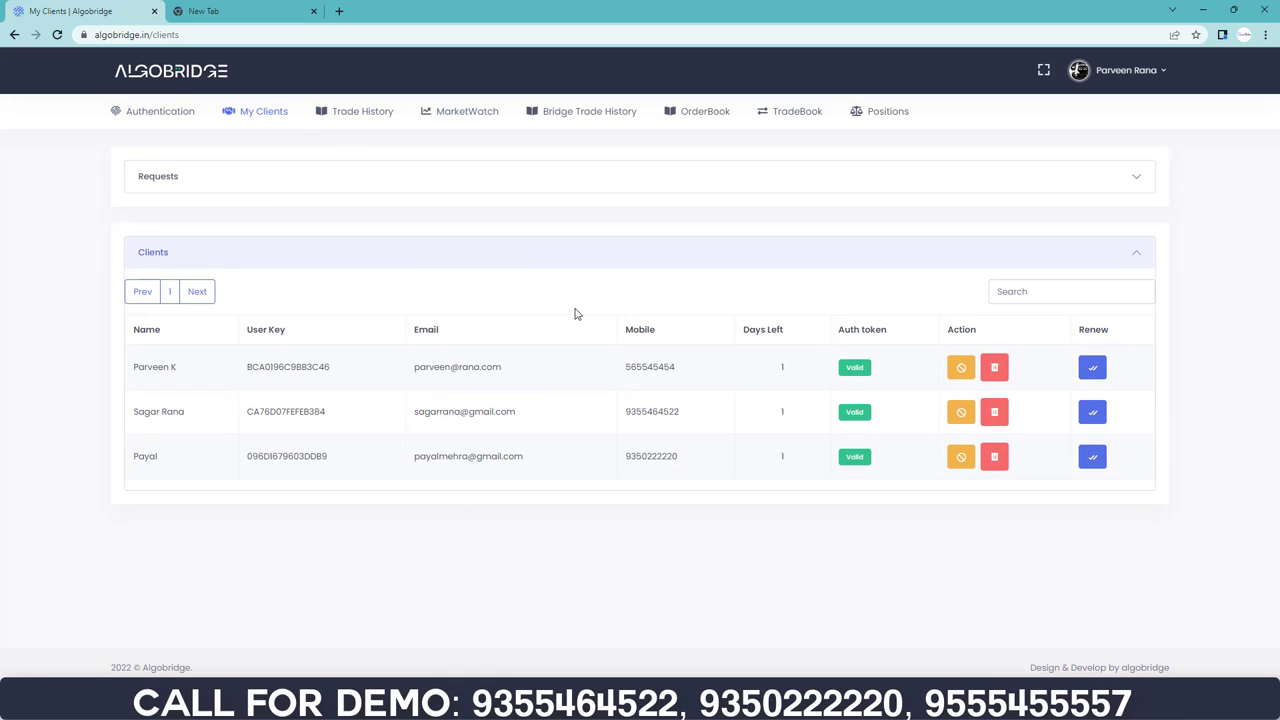
click(1009, 290)
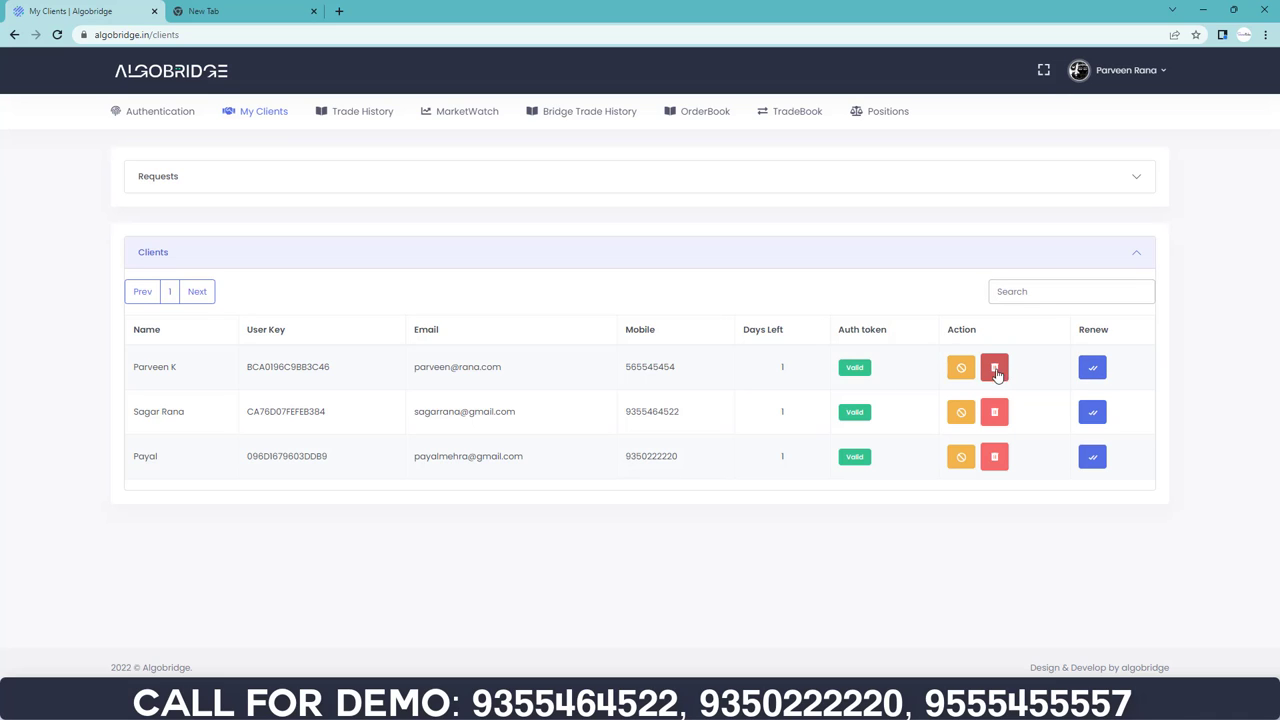
click(363, 116)
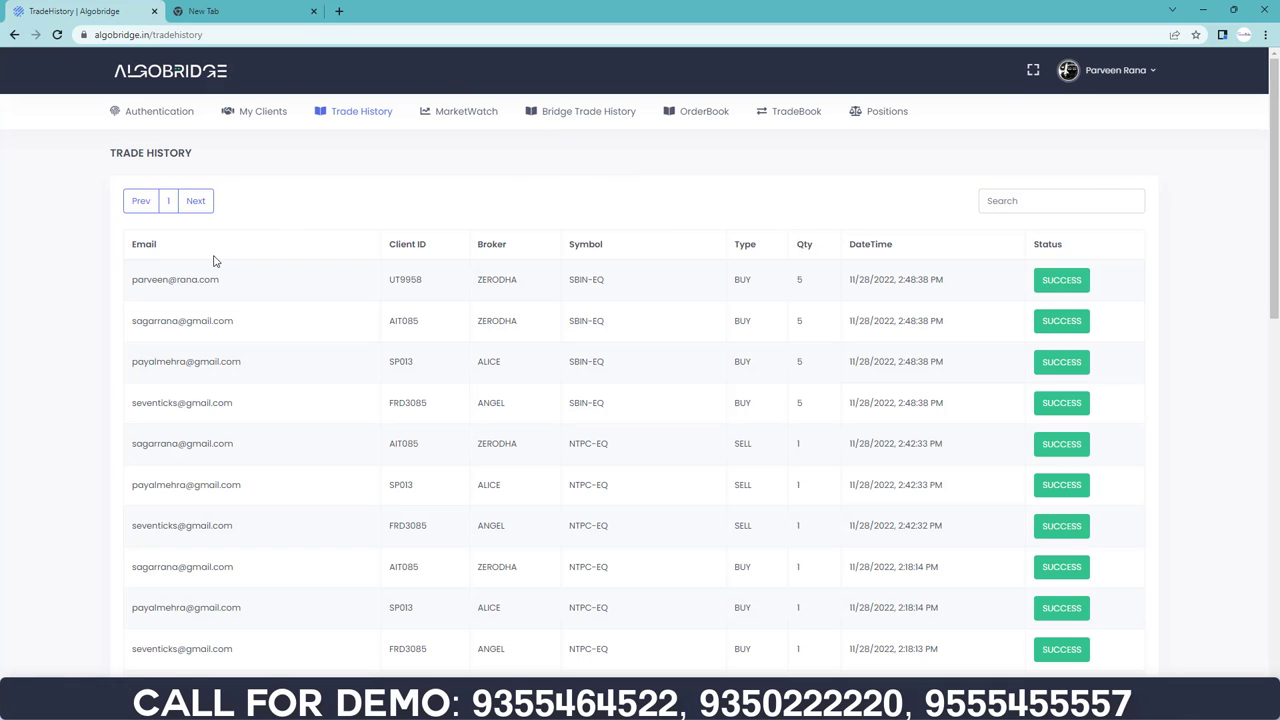
Highlight the four SBIN-EQ buy trades, then view the MarketWatch chart
drag(132, 279, 929, 370)
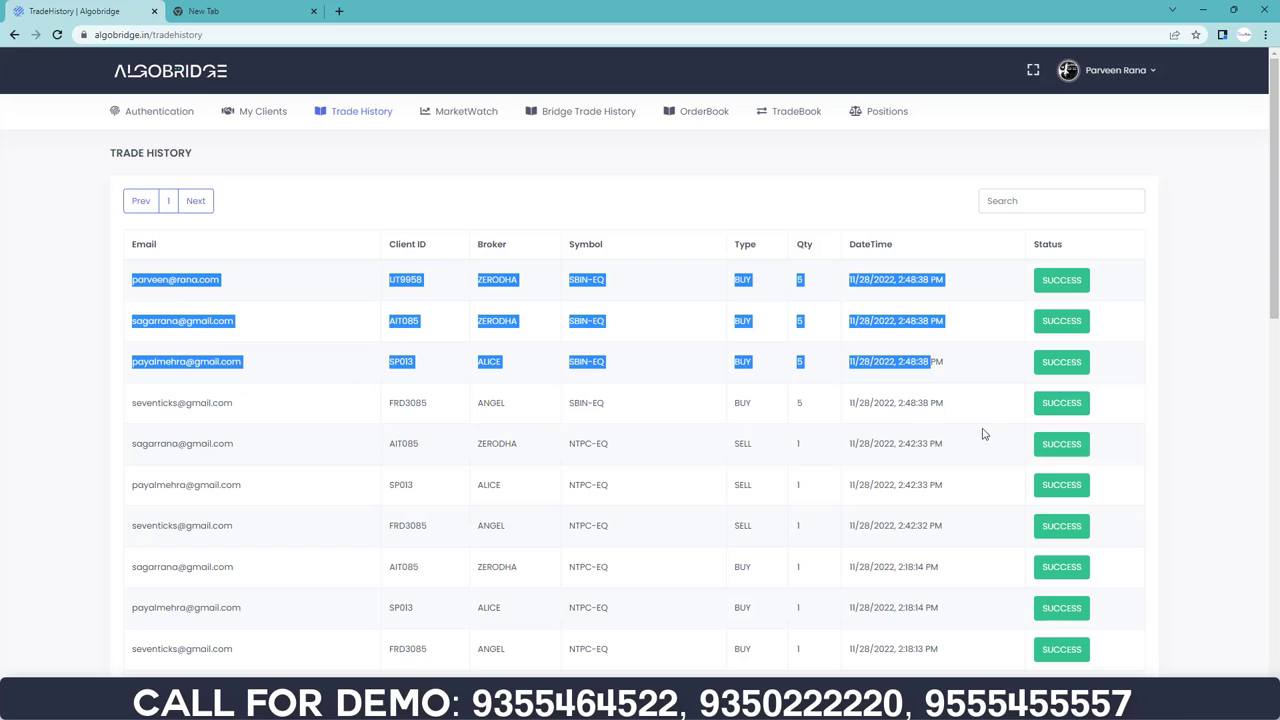
drag(980, 411, 130, 268)
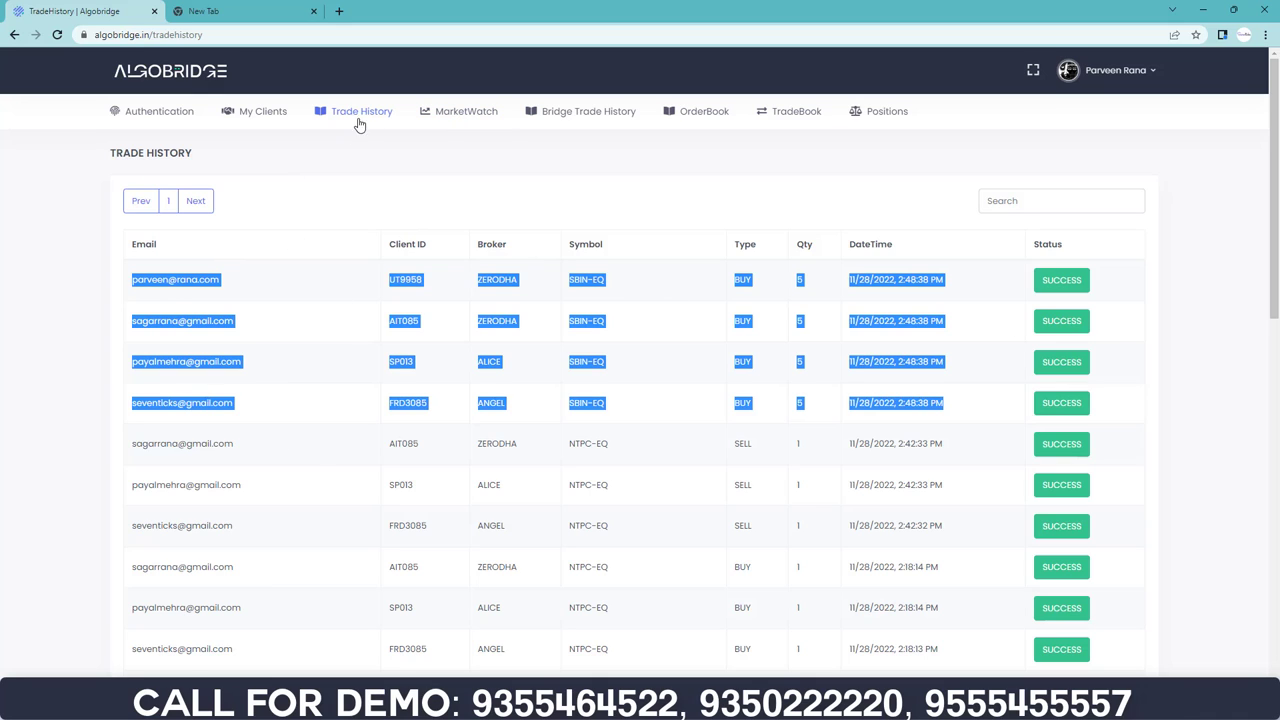
click(474, 110)
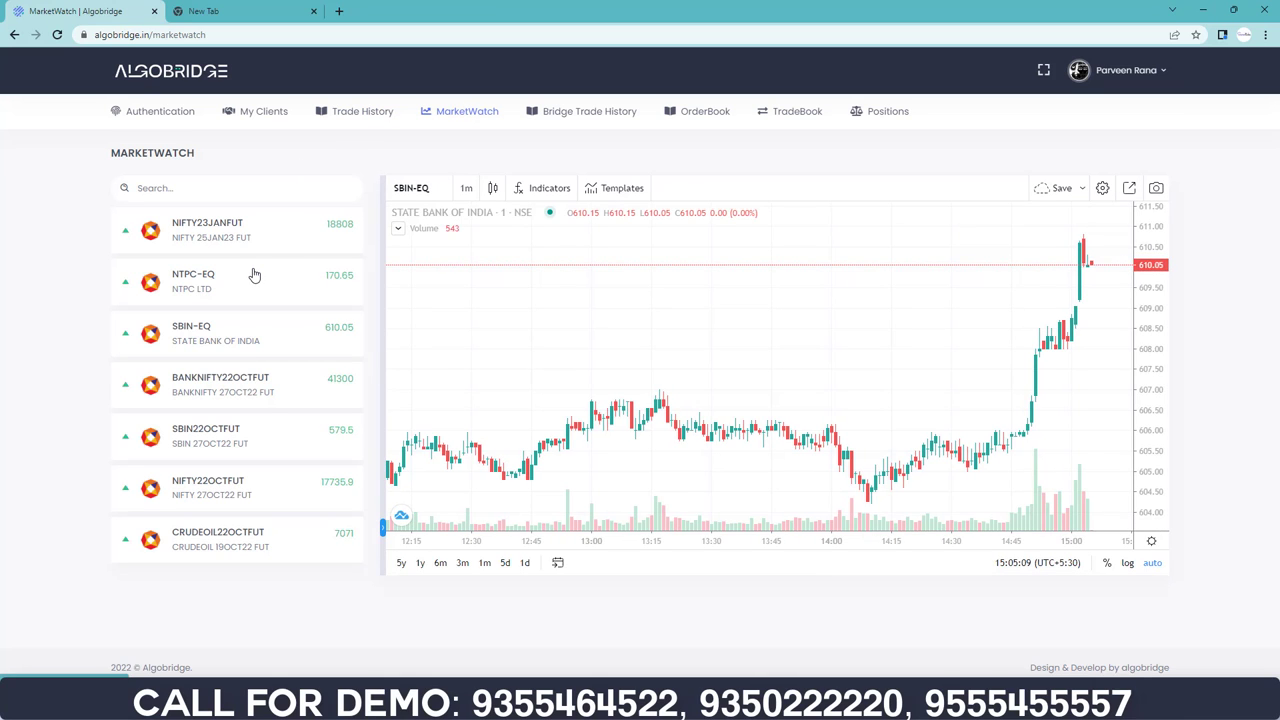
mouse_move(214, 278)
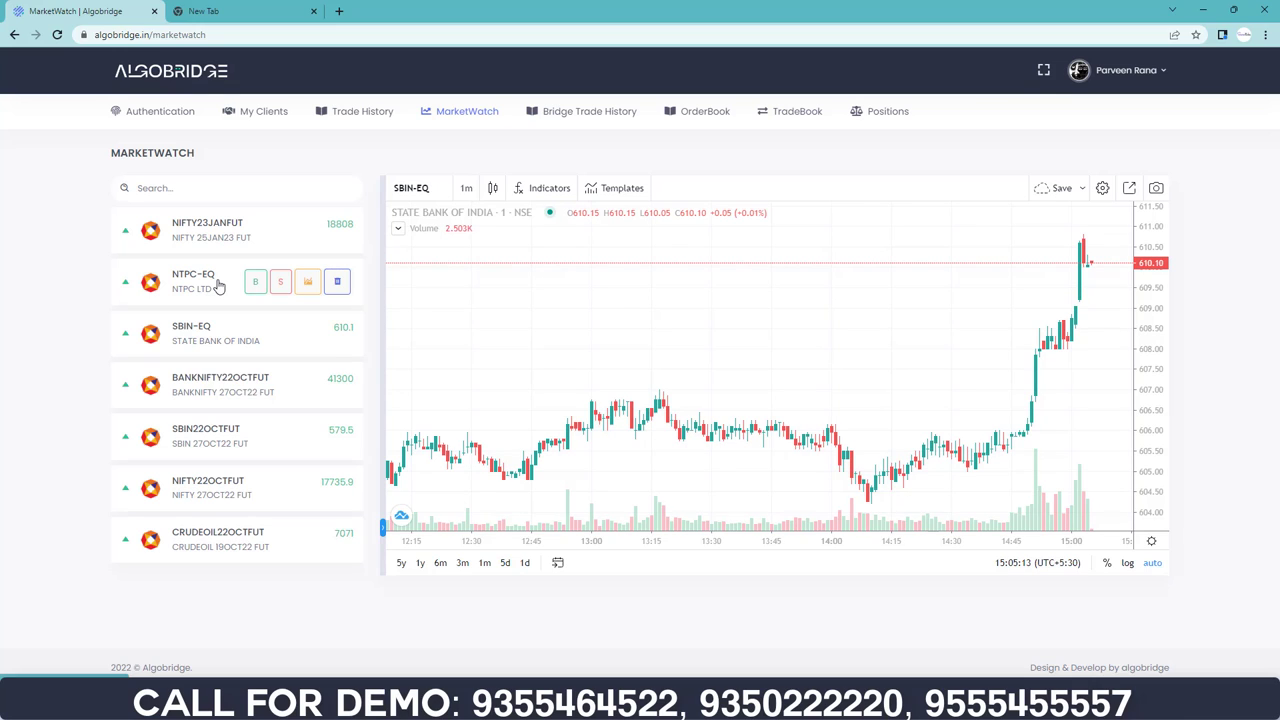
Check Bridge Trade History, OrderBook and TradeBook, ending on the MT4 bridge NIFTY trades
click(581, 113)
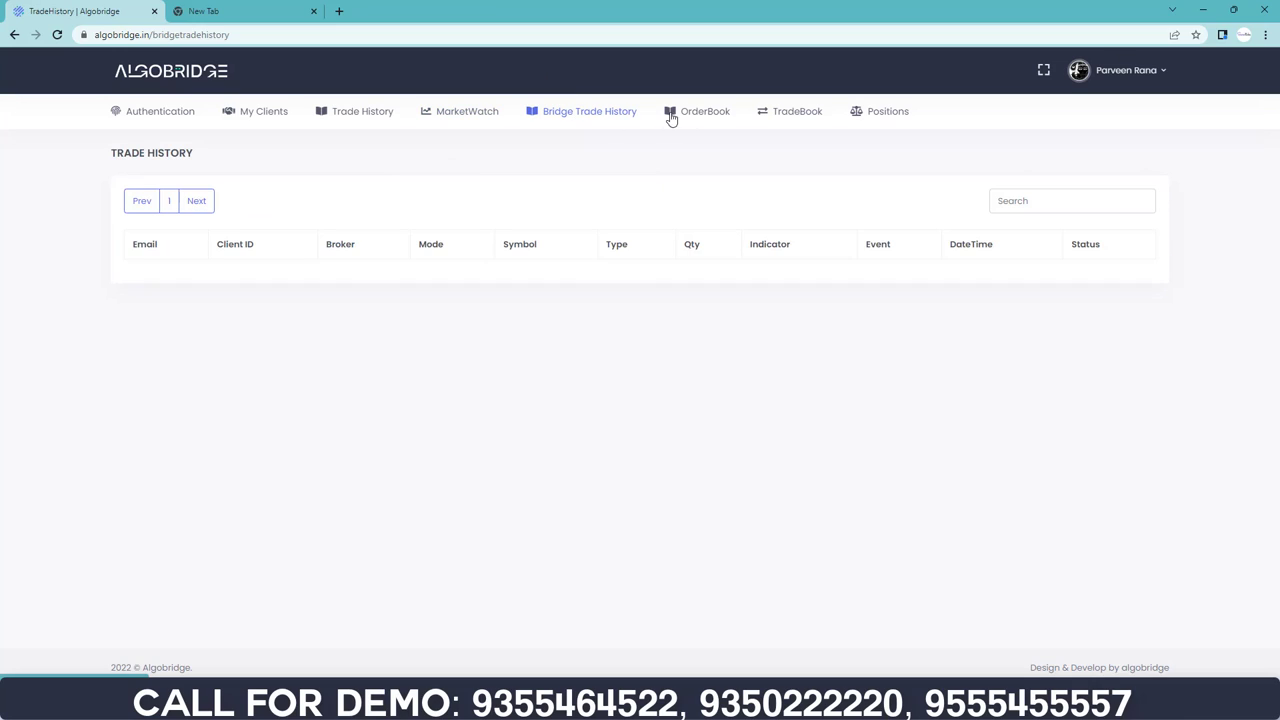
click(704, 113)
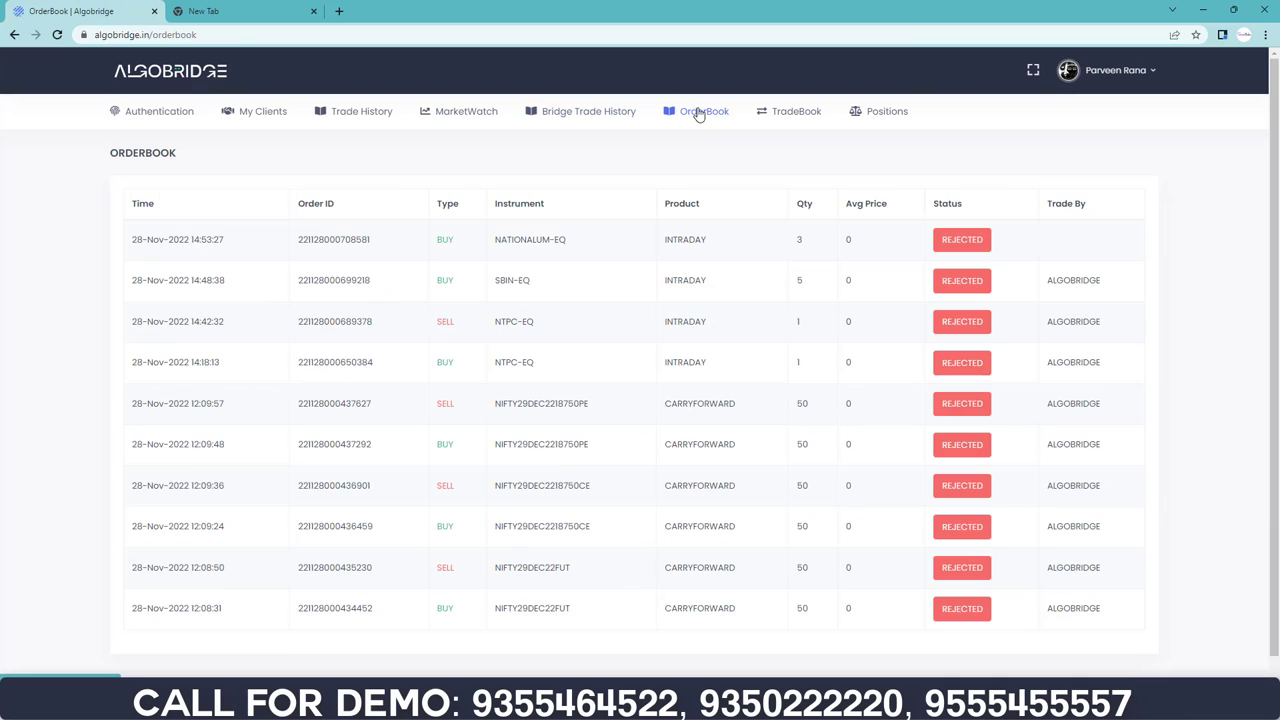
click(786, 118)
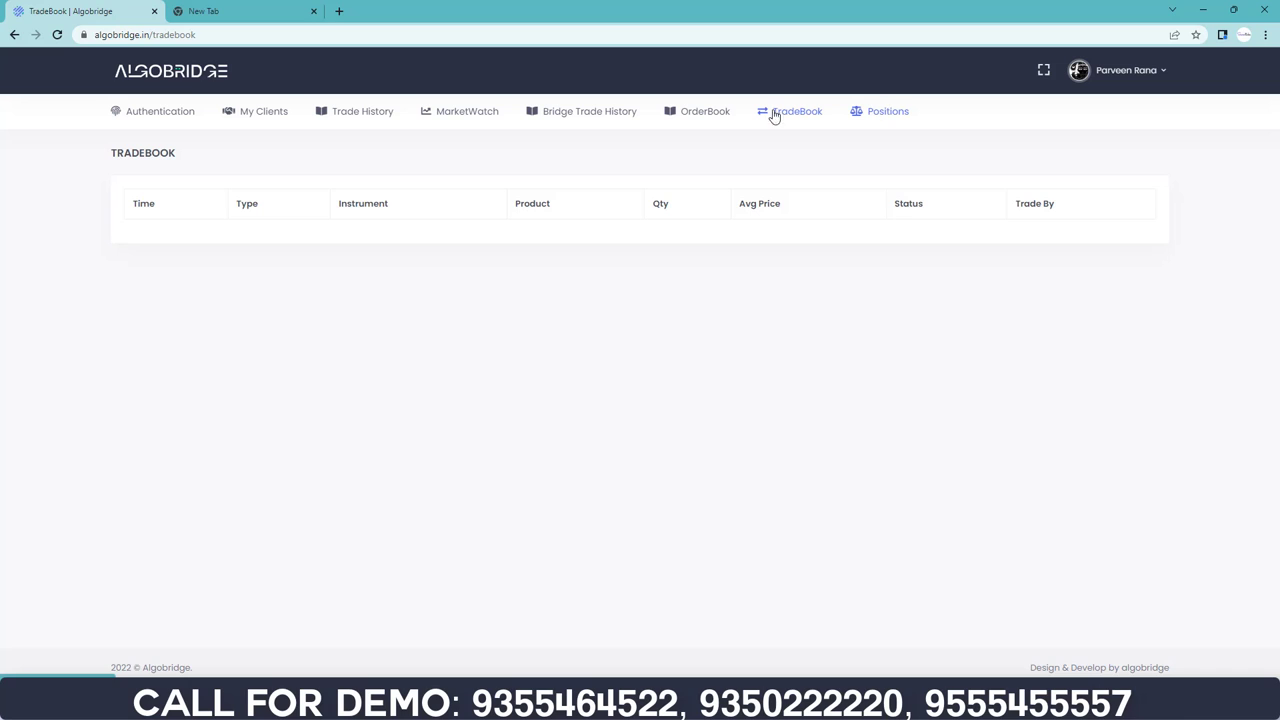
click(589, 112)
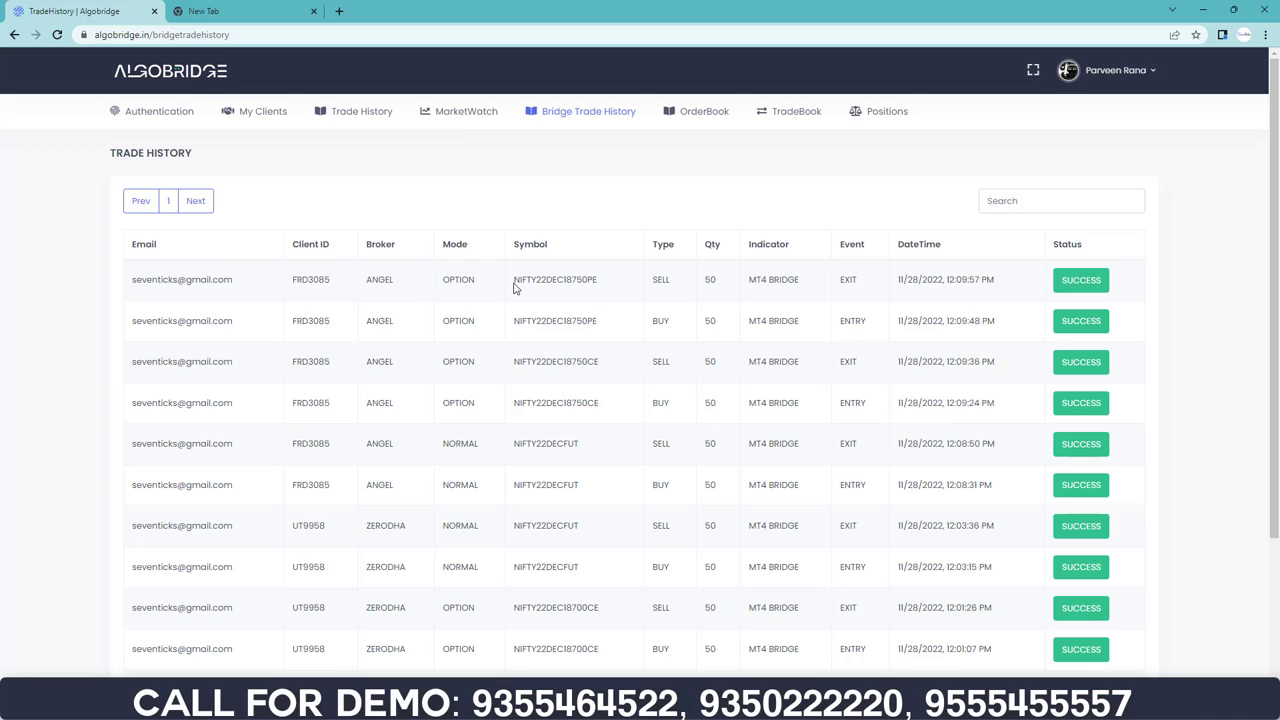
Highlight the newest NIFTY22DEC18750PE symbol and minimise the master's browser window
drag(524, 281, 609, 283)
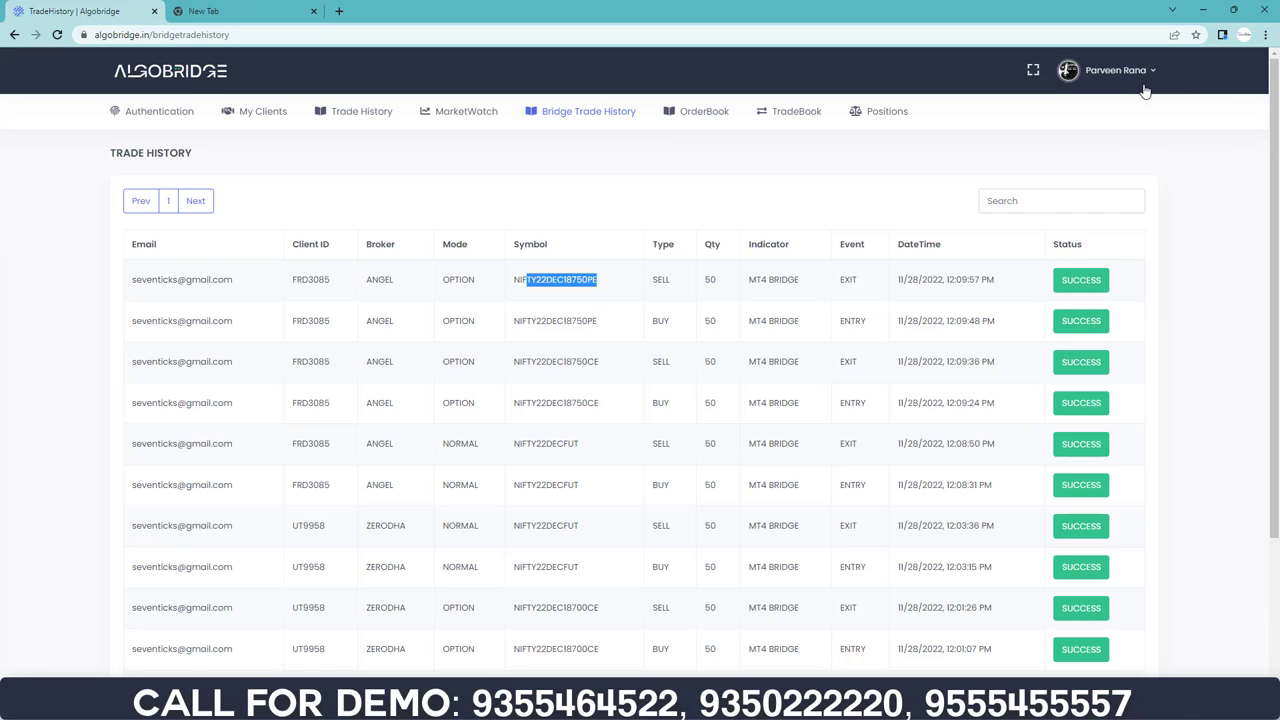
click(1203, 9)
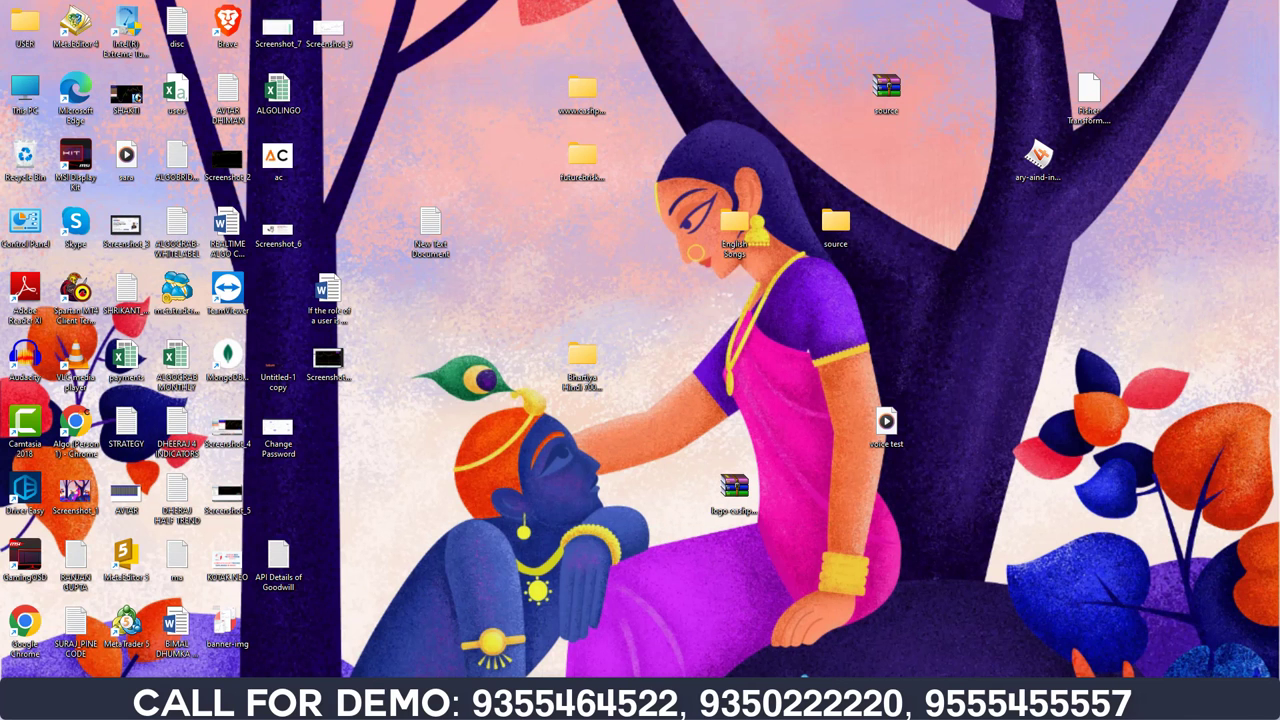
Restore the Alice Blue child's OrderBook window, view its Settings, then open its Authentication page
mouse_move(596, 700)
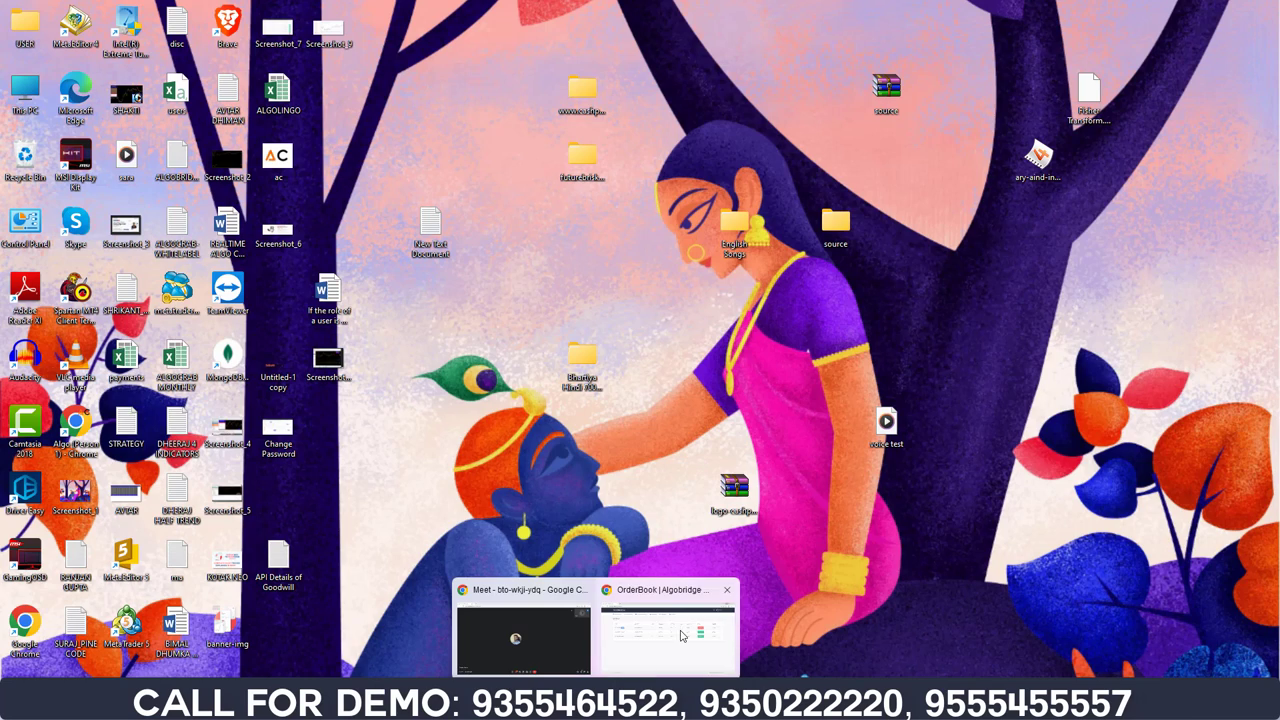
click(680, 636)
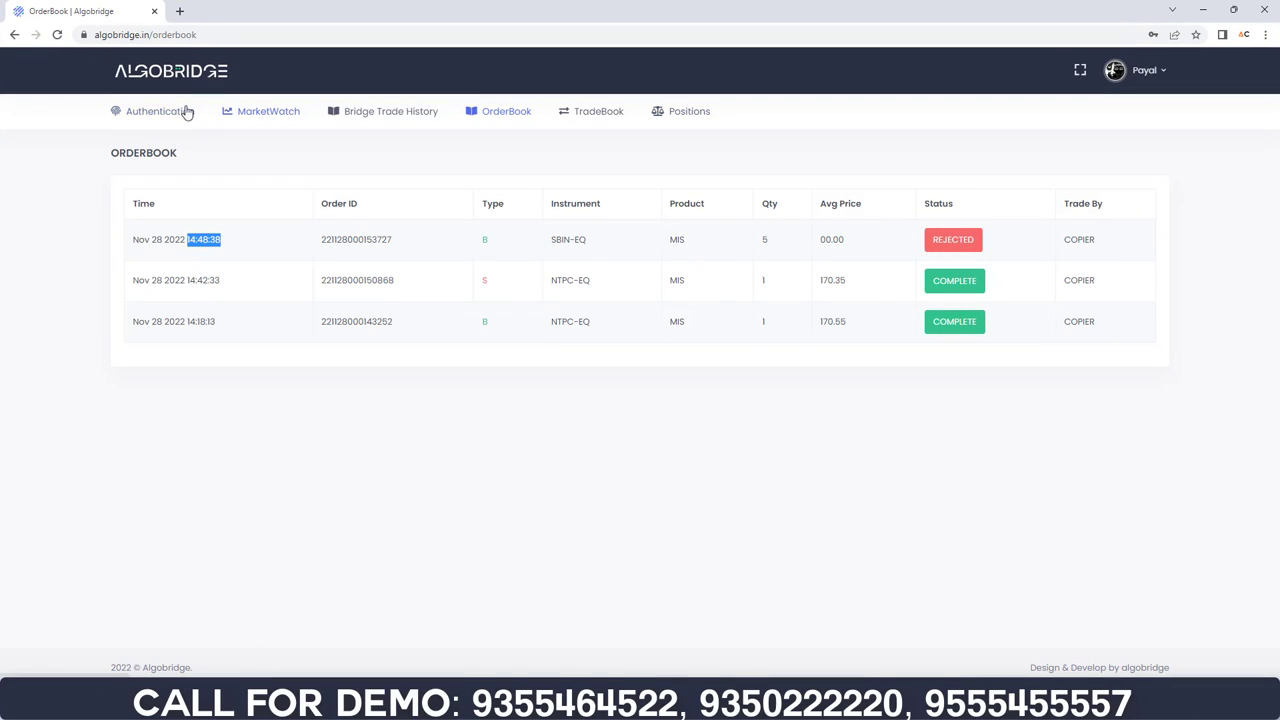
click(1147, 80)
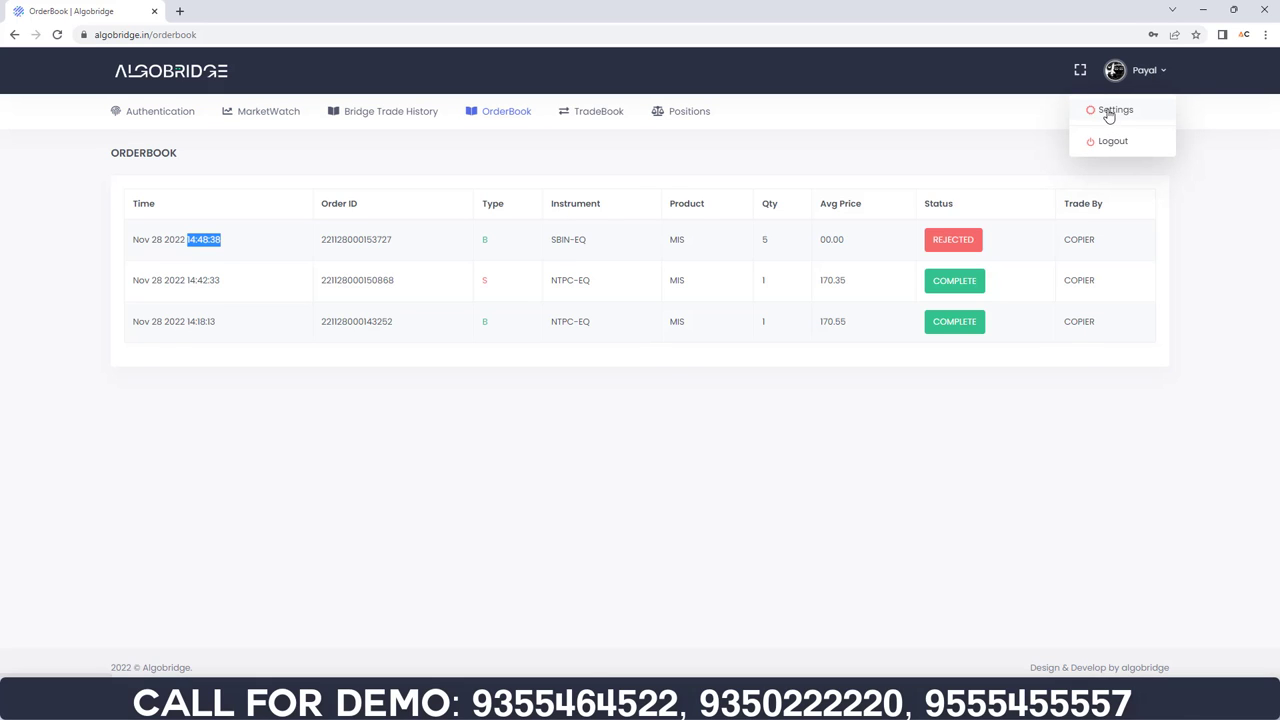
click(1106, 112)
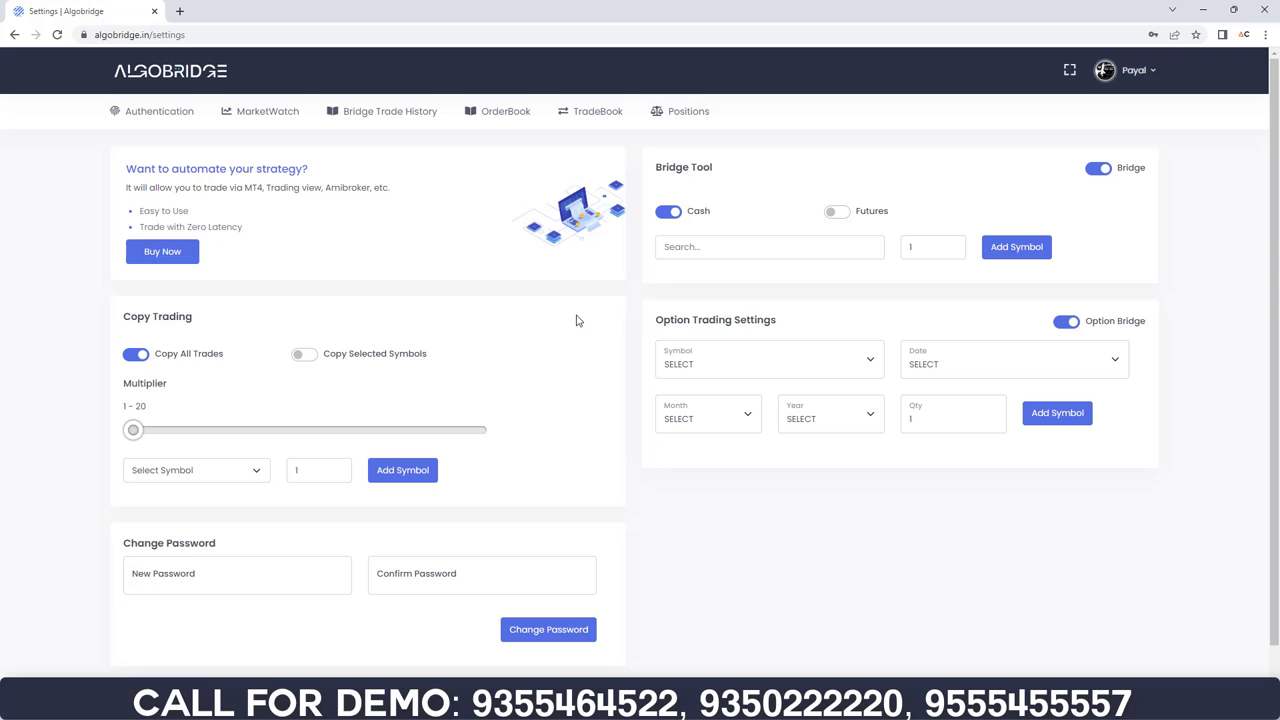
click(155, 113)
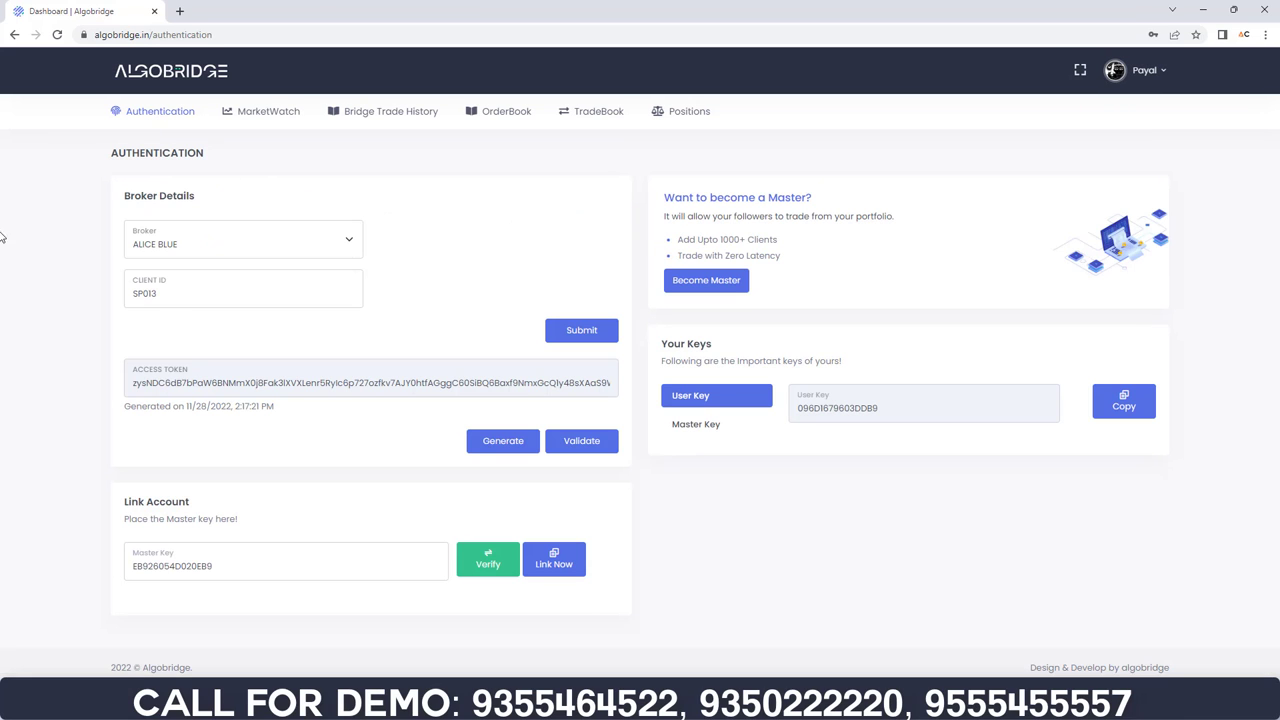